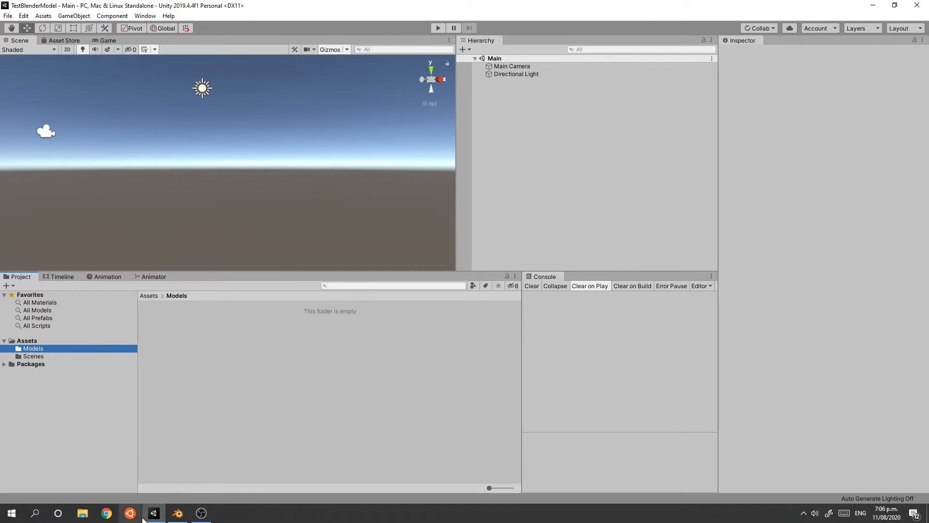
# - Switch to Blender, start a new General file and delete the default light and camera, keeping the cube selected
pyautogui.click(178, 513)
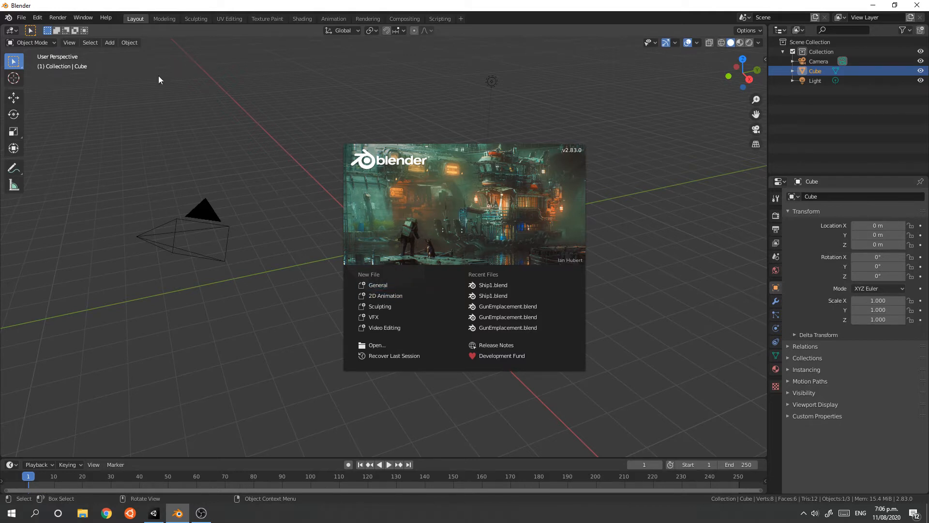
pyautogui.click(373, 286)
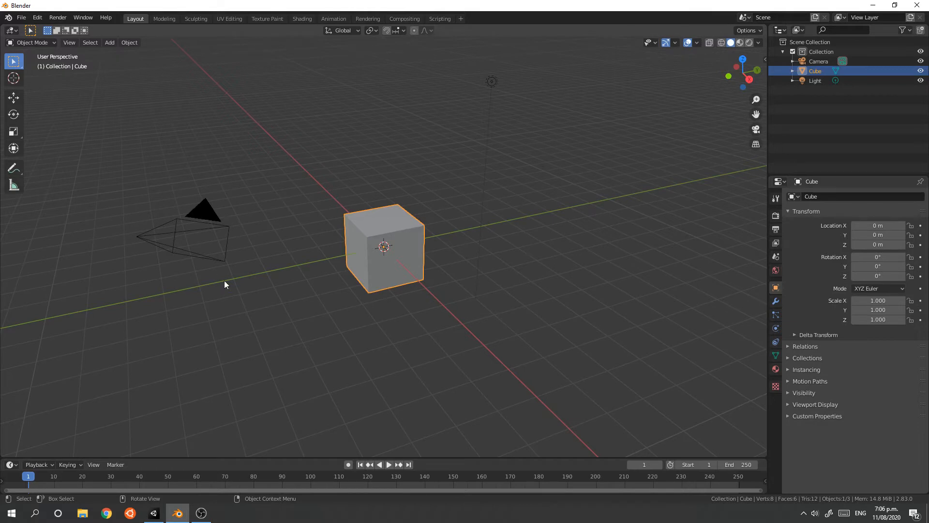
pyautogui.click(491, 87)
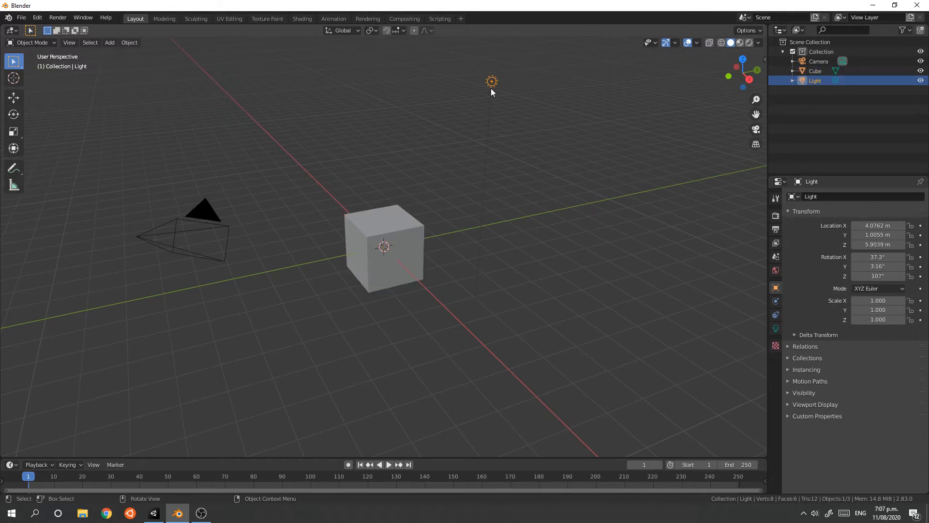
pyautogui.press('Delete')
pyautogui.click(222, 225)
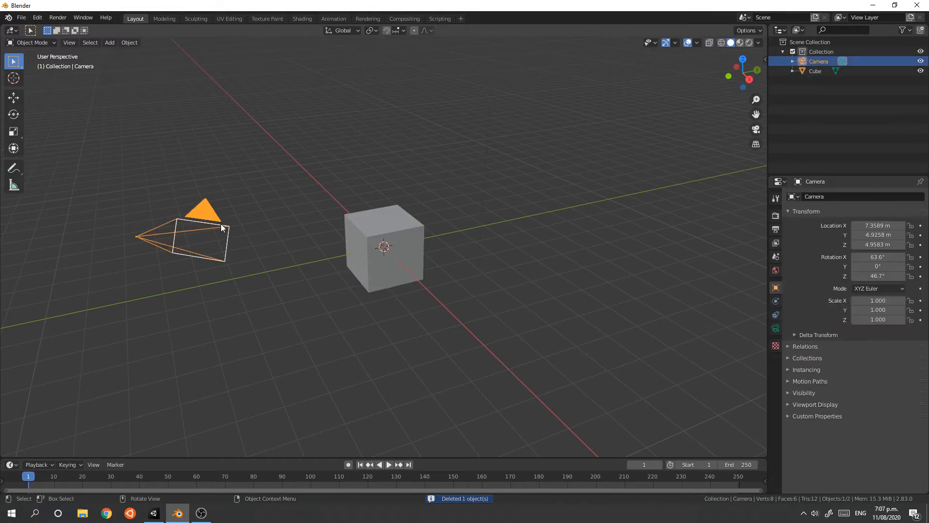
pyautogui.press('Delete')
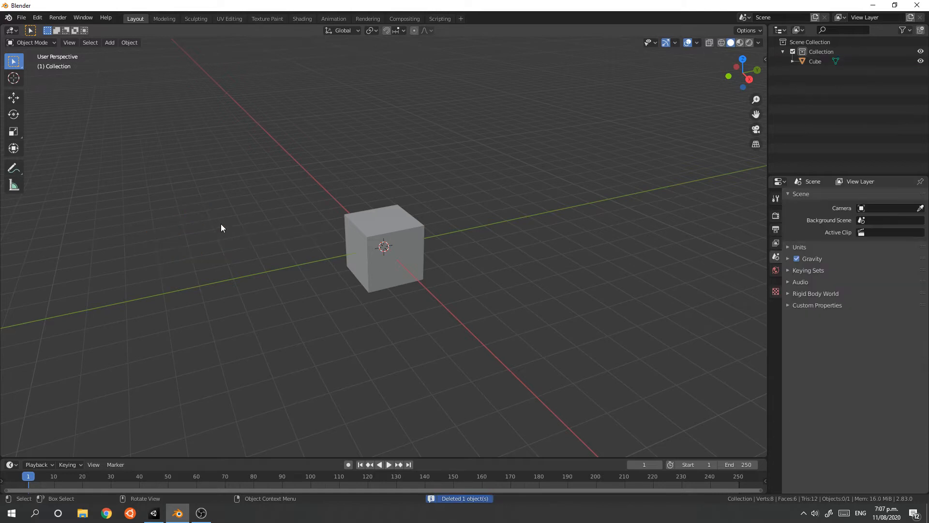
pyautogui.click(37, 18)
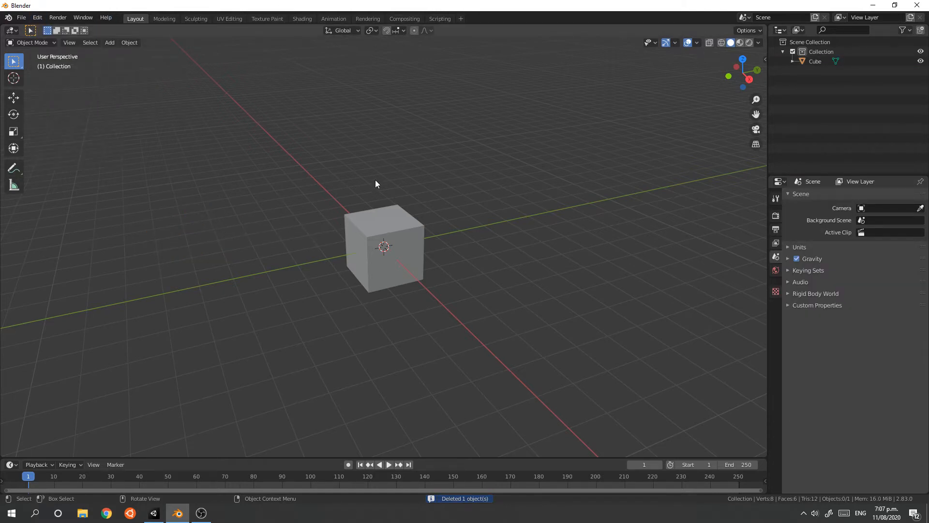
pyautogui.click(390, 230)
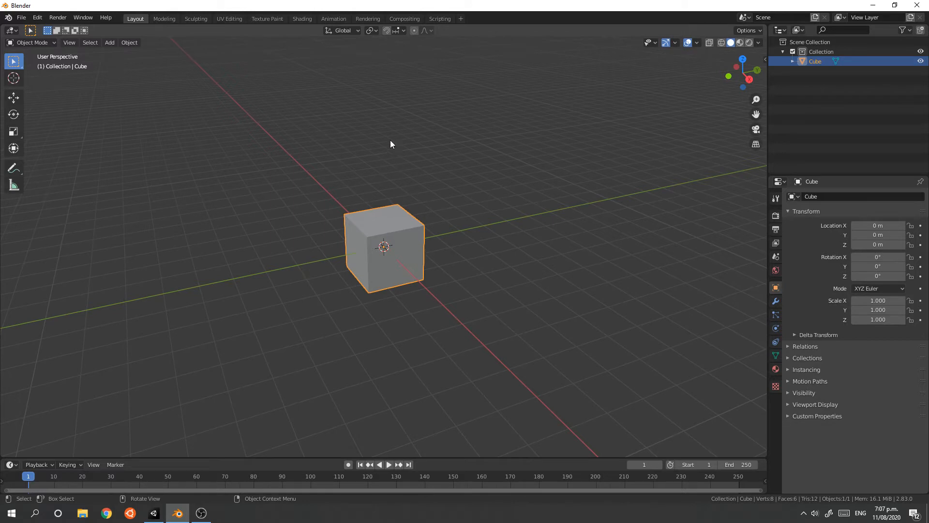
# - Switch to Unity, reveal the project's Assets folder in File Explorer and open it to show its full path
pyautogui.click(154, 513)
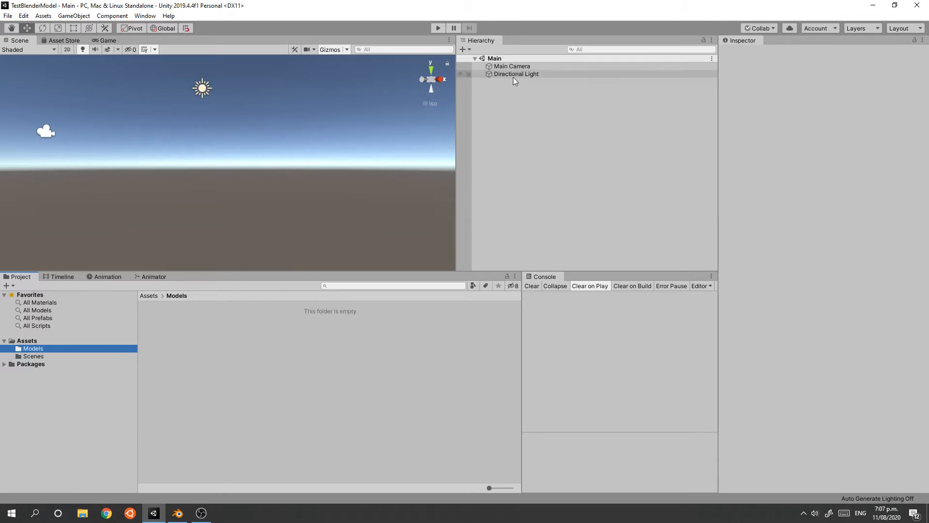
pyautogui.click(30, 343)
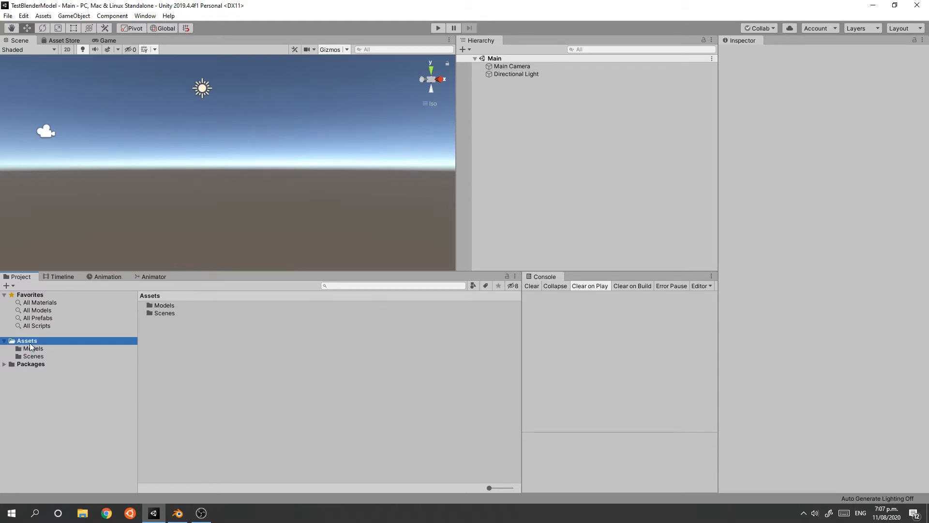
pyautogui.rightClick(30, 347)
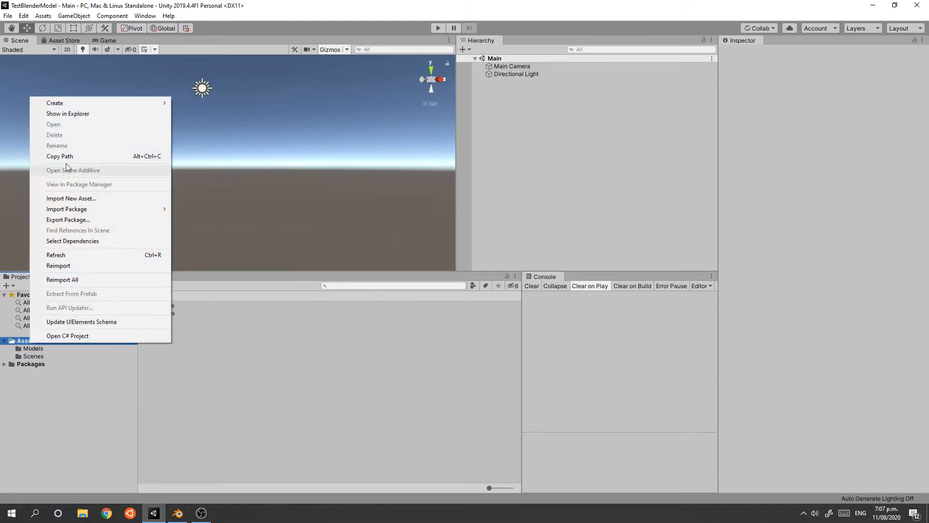
pyautogui.click(78, 115)
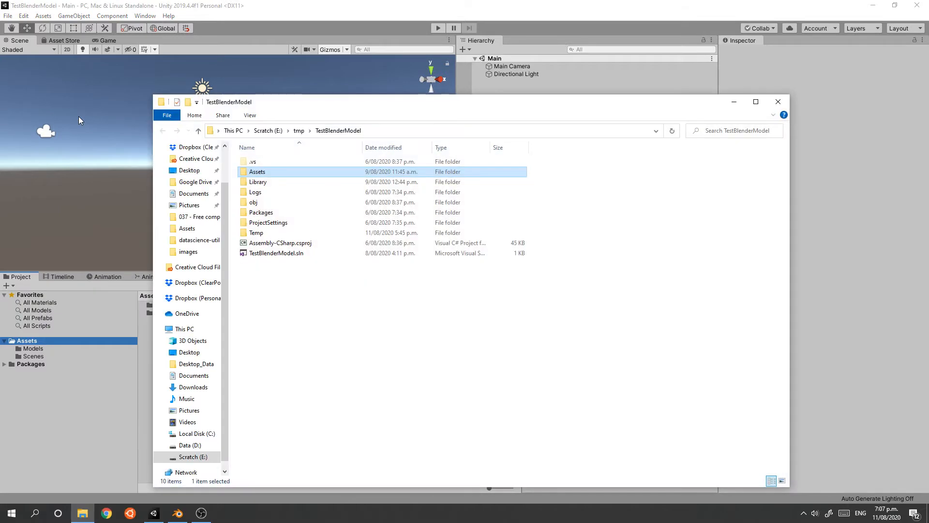
pyautogui.doubleClick(259, 173)
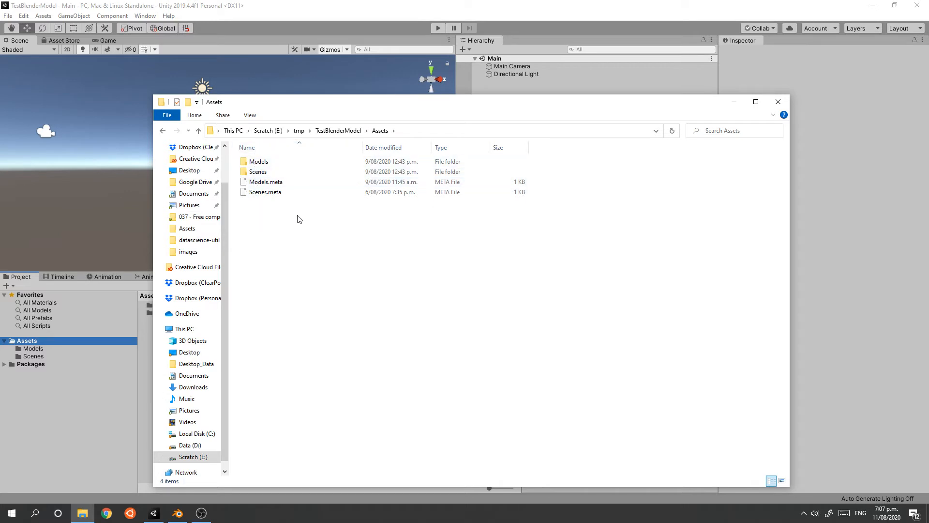
pyautogui.click(453, 133)
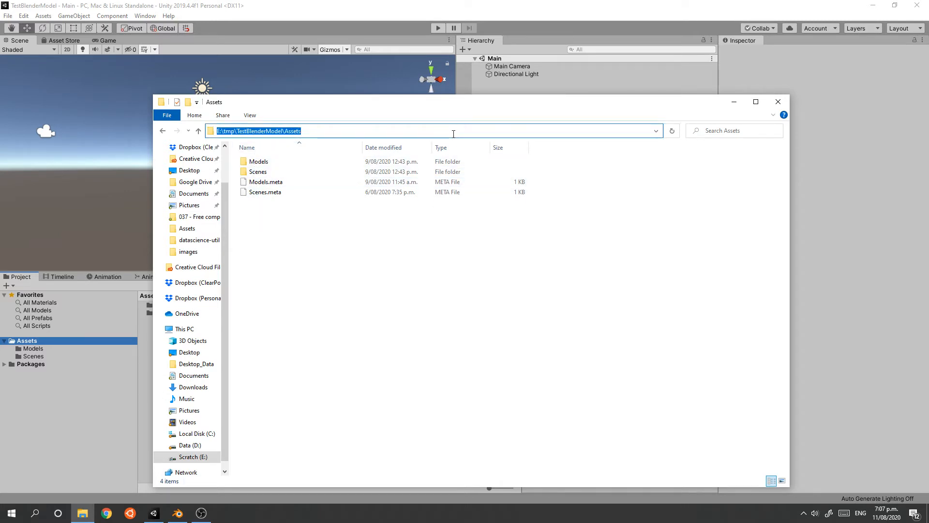
# - Switch back to Blender and start saving the file, browsing to the Models folder under E:\tmp\TestBlenderModel\Assets
pyautogui.click(178, 513)
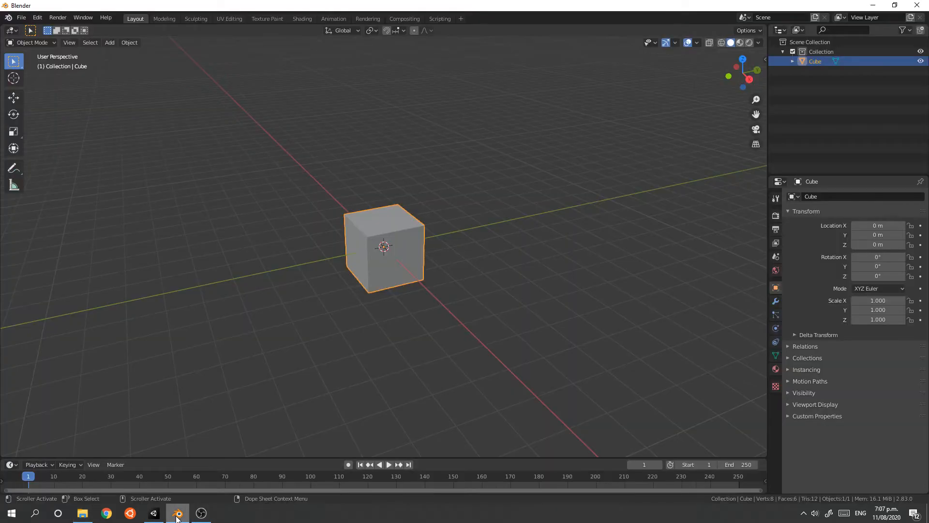
pyautogui.click(22, 17)
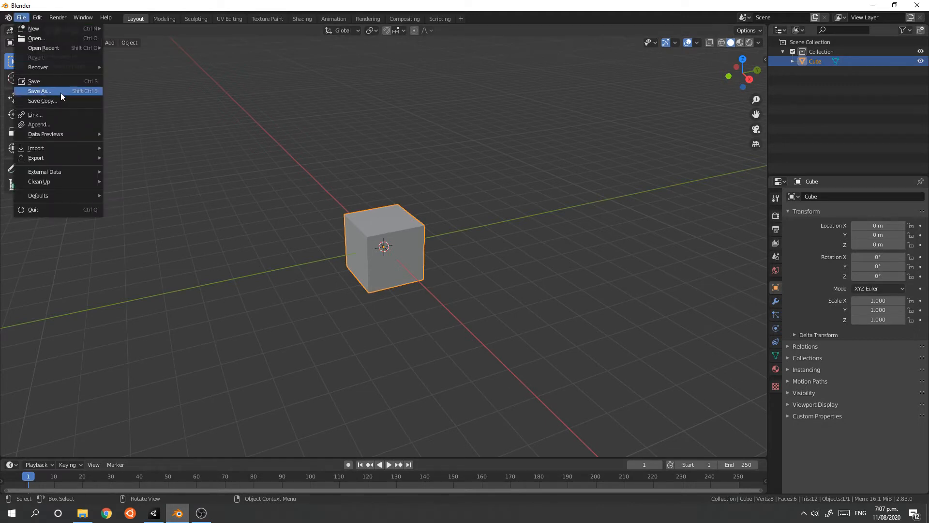
pyautogui.click(56, 80)
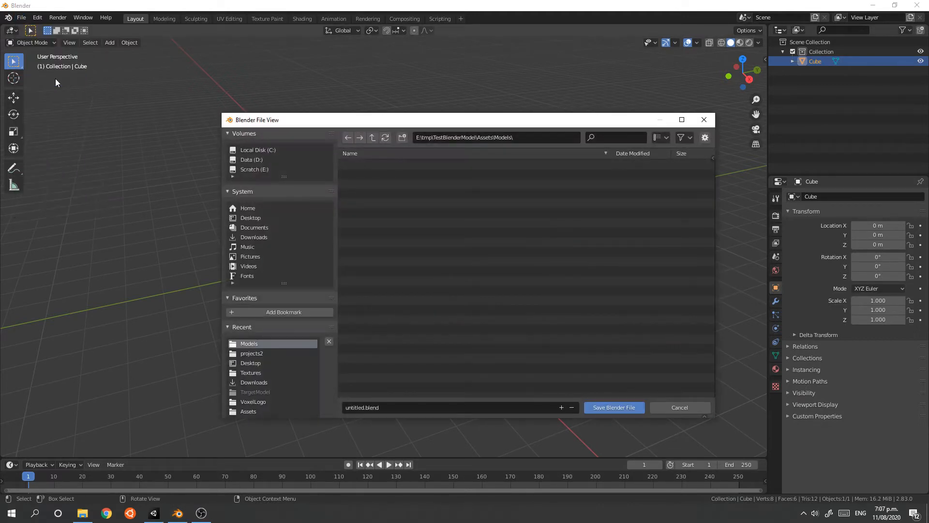
pyautogui.click(535, 137)
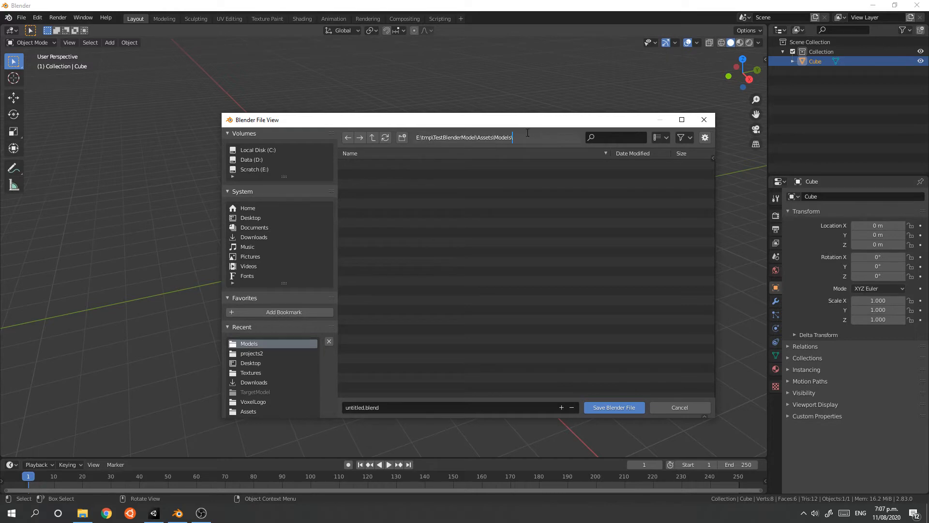
pyautogui.press('End')
pyautogui.press('BackSpace')
pyautogui.press('BackSpace')
pyautogui.press('BackSpace')
pyautogui.press('BackSpace')
pyautogui.press('BackSpace')
pyautogui.press('BackSpace')
pyautogui.press('BackSpace')
pyautogui.press('BackSpace')
pyautogui.press('Return')
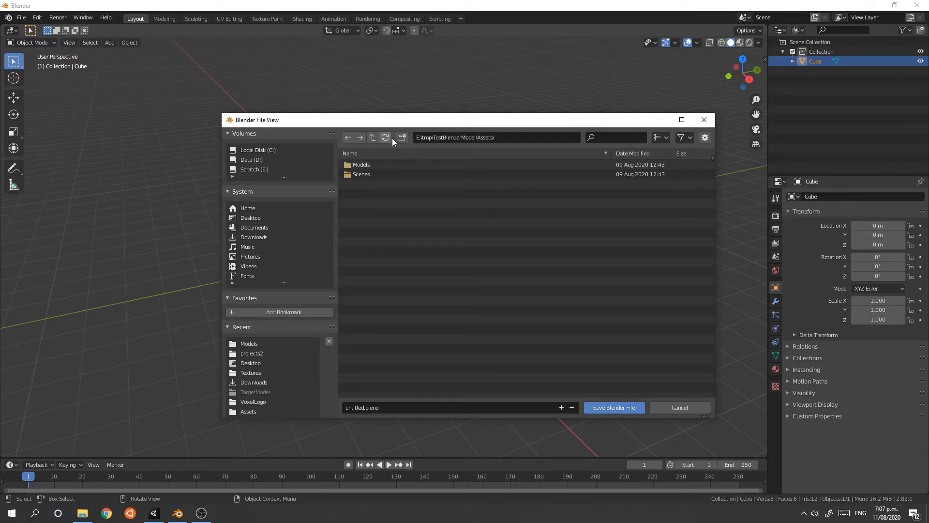
pyautogui.doubleClick(361, 166)
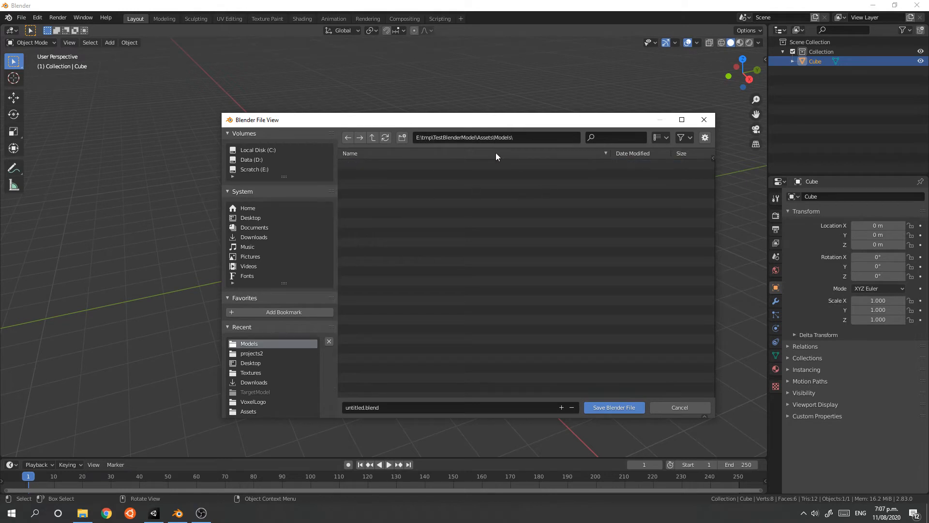
# - Name the Blender file CubeMan and save it in the Models folder
pyautogui.click(414, 411)
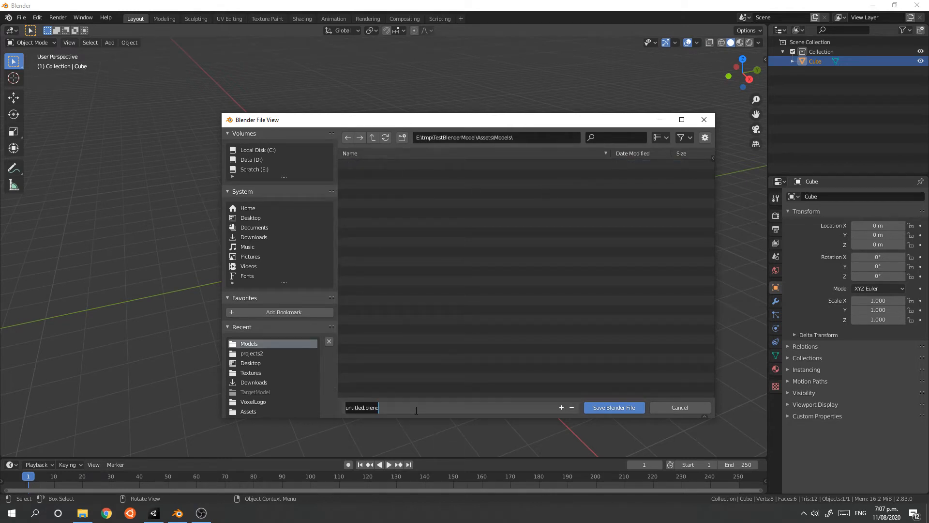
pyautogui.press('Home')
pyautogui.hotkey('shift', 'End')
pyautogui.write('CubeMan')
pyautogui.click(607, 408)
pyautogui.click(606, 407)
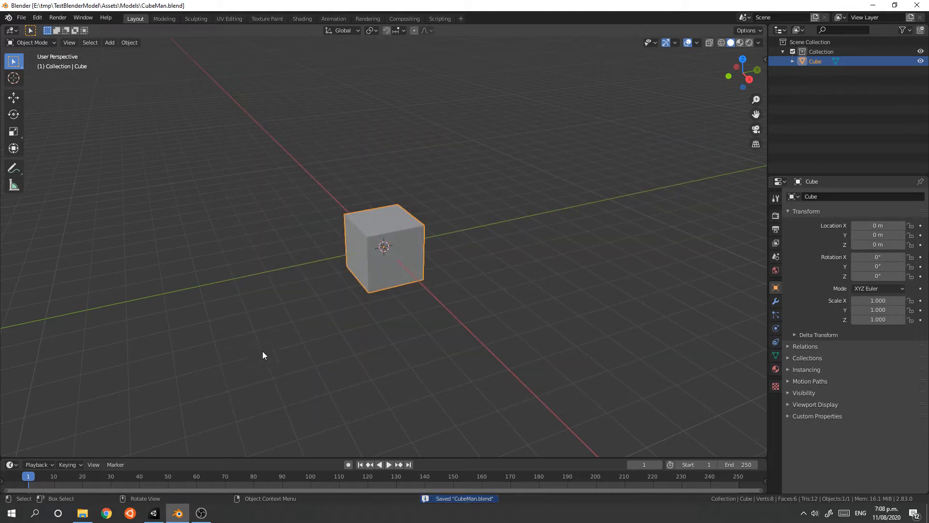
# - Switch to Unity and add the CubeMan model from the Models folder to the Main scene
pyautogui.click(154, 515)
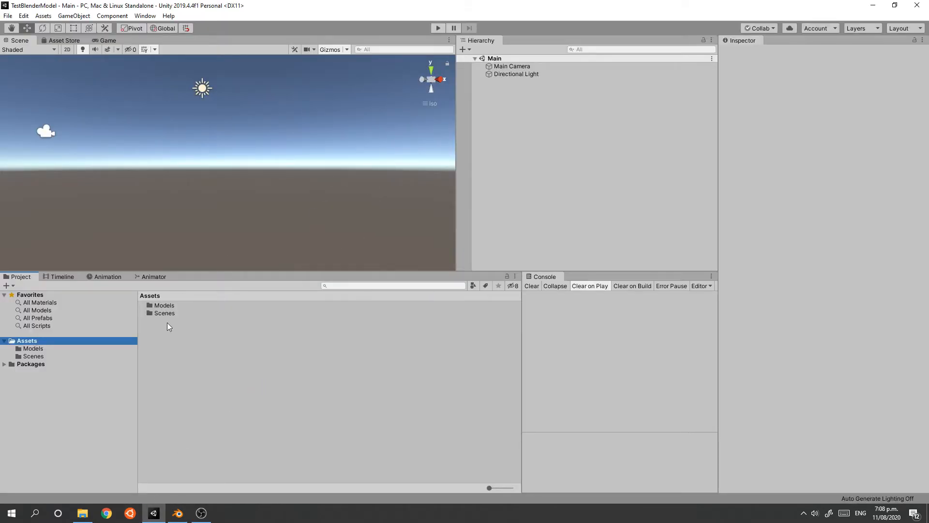
pyautogui.doubleClick(163, 307)
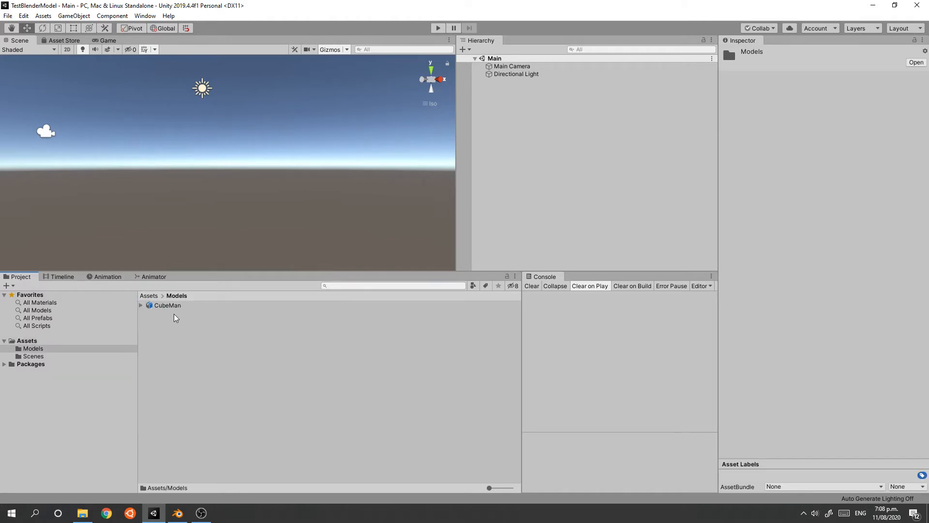
pyautogui.click(174, 309)
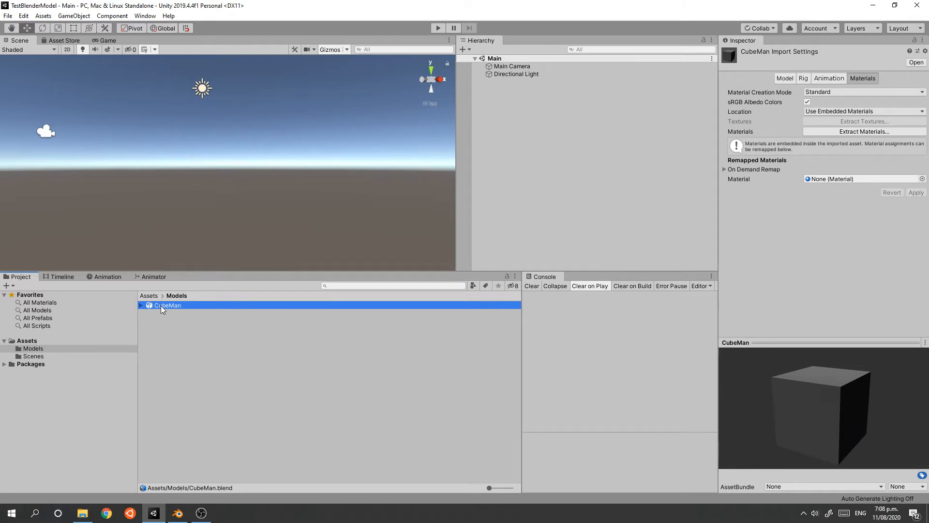
pyautogui.moveTo(162, 306); pyautogui.dragTo(522, 161)
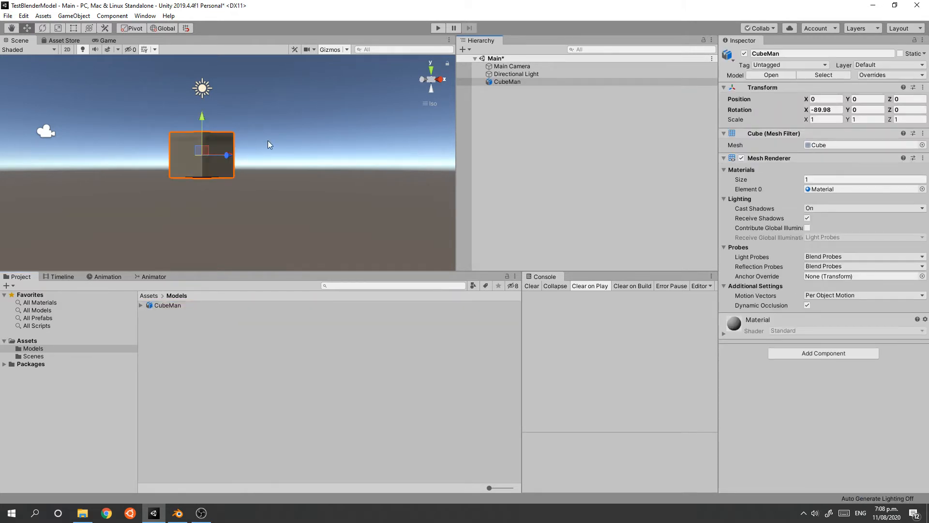
pyautogui.keyDown('alt'); pyautogui.moveTo(289, 128); pyautogui.dragTo(325, 189); pyautogui.keyUp('alt')
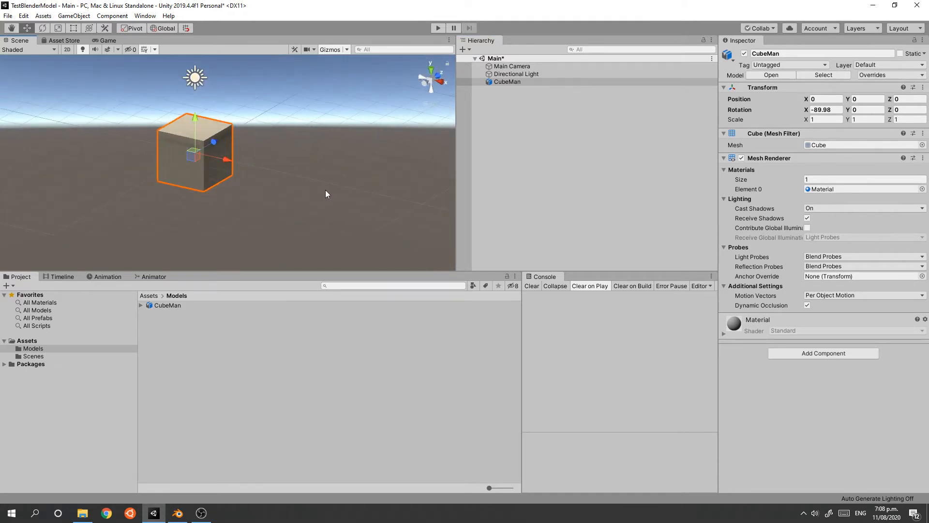
# - Switch to Blender and, in Edit Mode with face selection, inset the cube's top face slightly
pyautogui.click(177, 514)
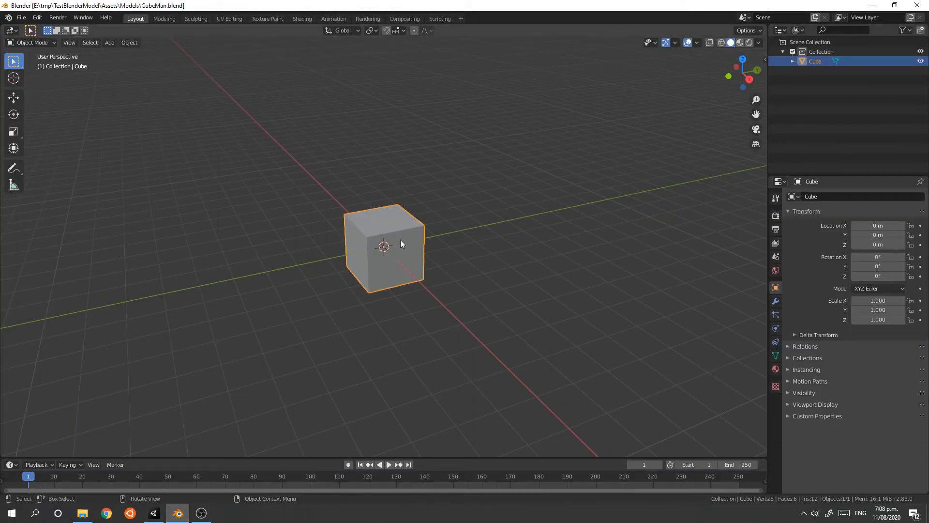
pyautogui.press('Tab')
pyautogui.scroll(4, 451, 242)
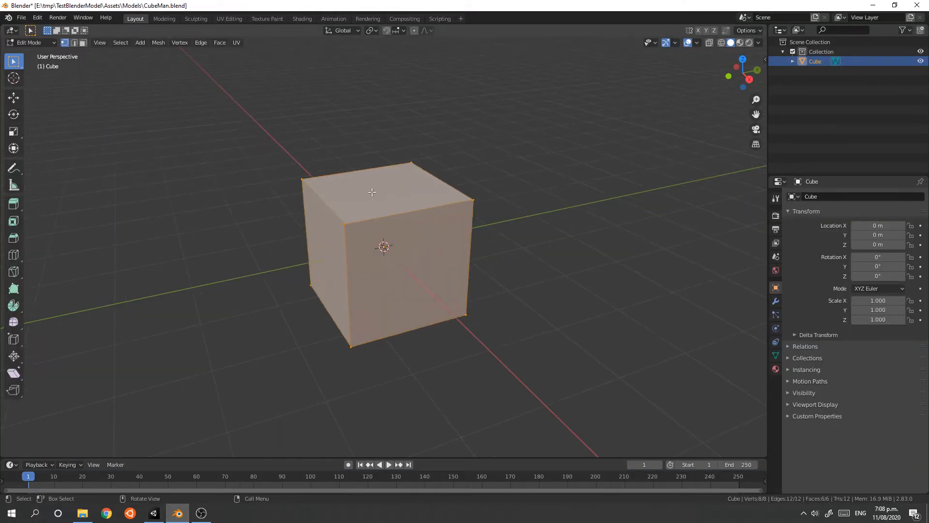
pyautogui.hotkey('alt', 'a')
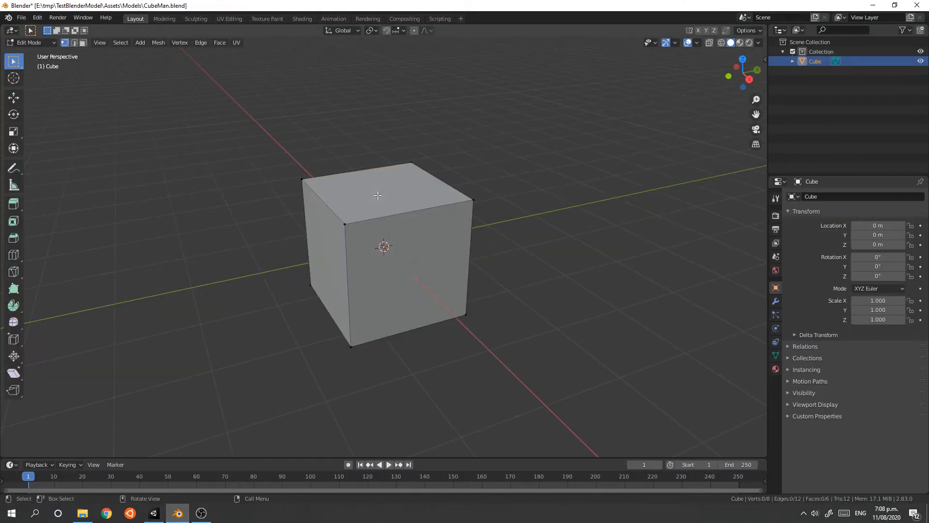
pyautogui.click(83, 42)
pyautogui.click(372, 203)
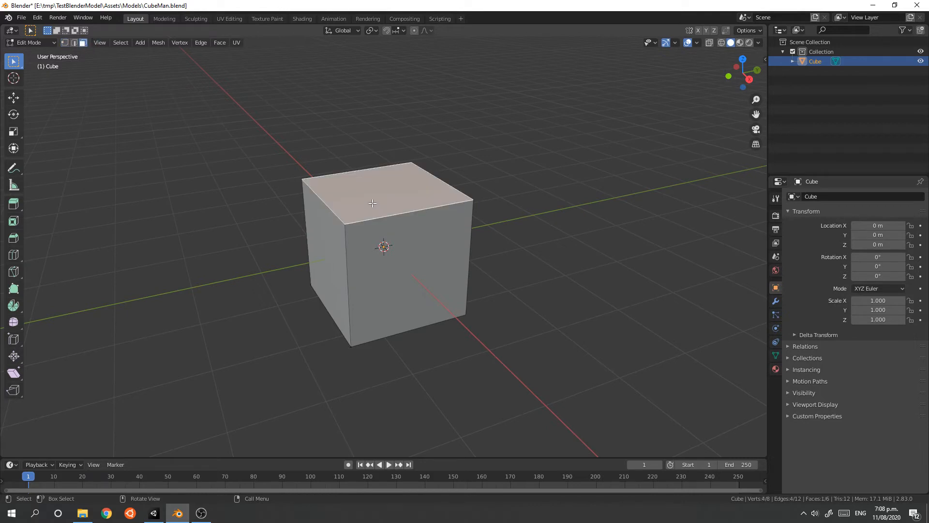
pyautogui.press('i')
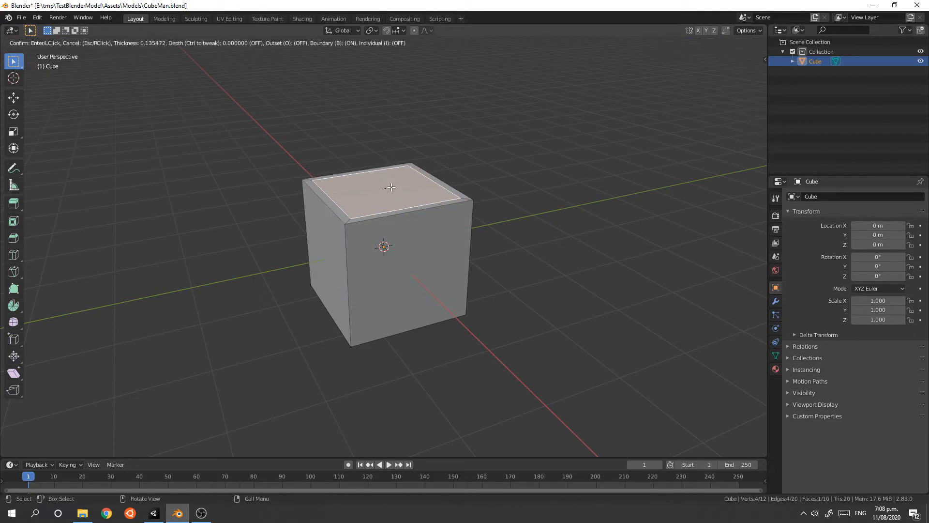
pyautogui.click(385, 190)
# - Extrude the inset top face upward and save the CubeMan file
pyautogui.press('e')
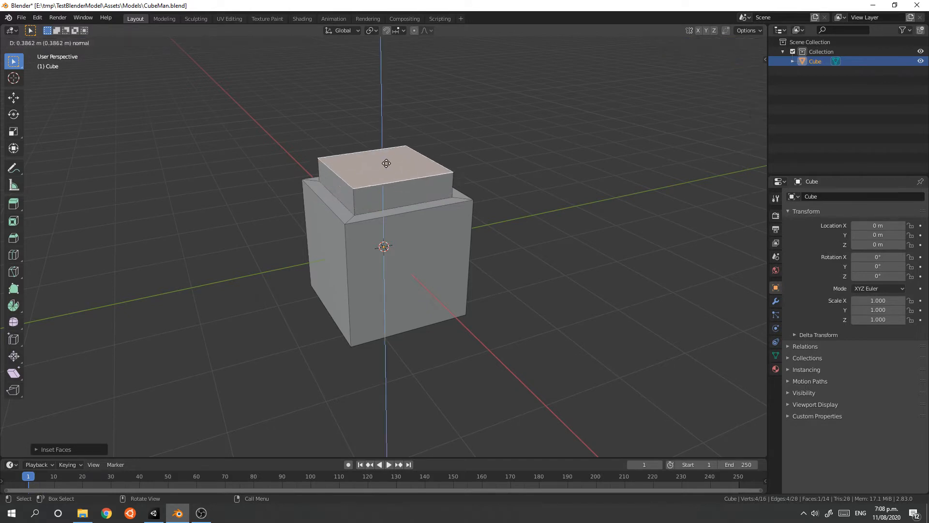
pyautogui.click(386, 157)
pyautogui.hotkey('ctrl', 's')
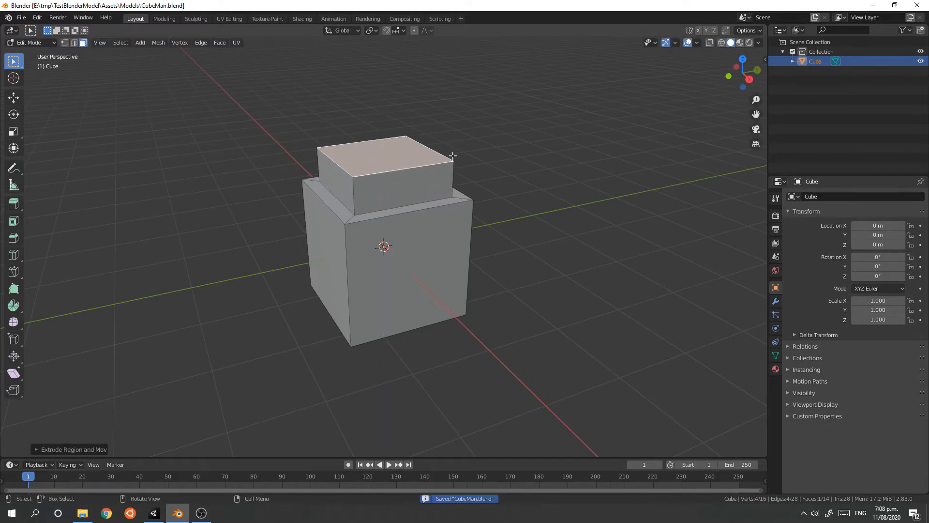
# - Switch to Unity and examine the reimported CubeMan model in the scene
pyautogui.click(153, 513)
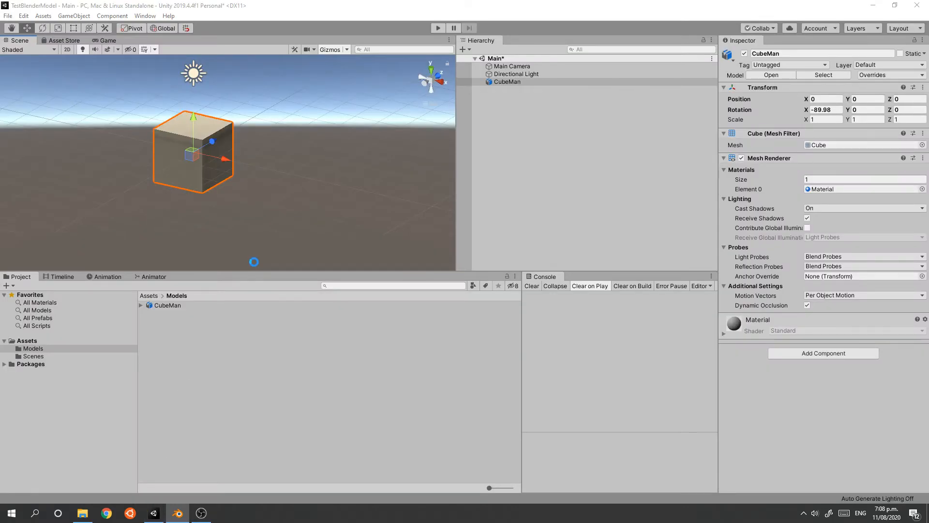
pyautogui.scroll(3, 178, 150)
pyautogui.scroll(-5, 178, 149)
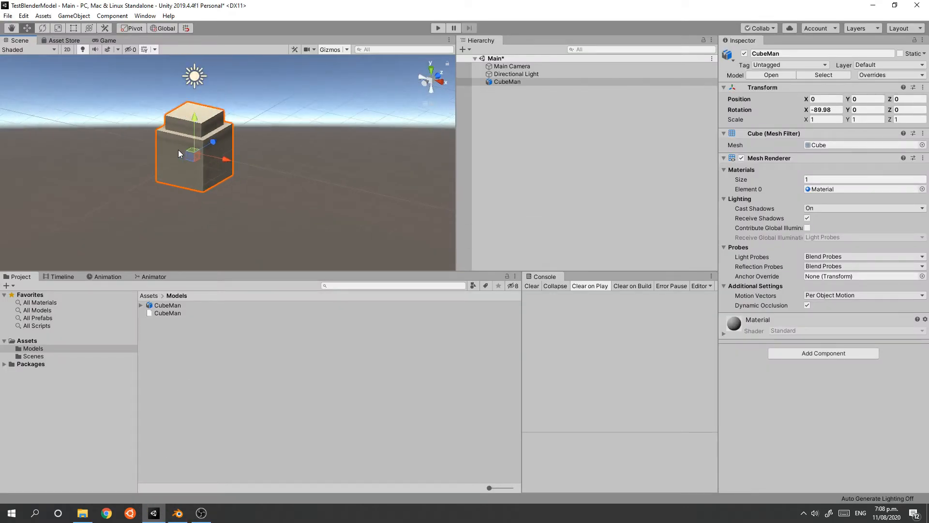
pyautogui.moveTo(327, 172); pyautogui.dragTo(218, 169, button='right')
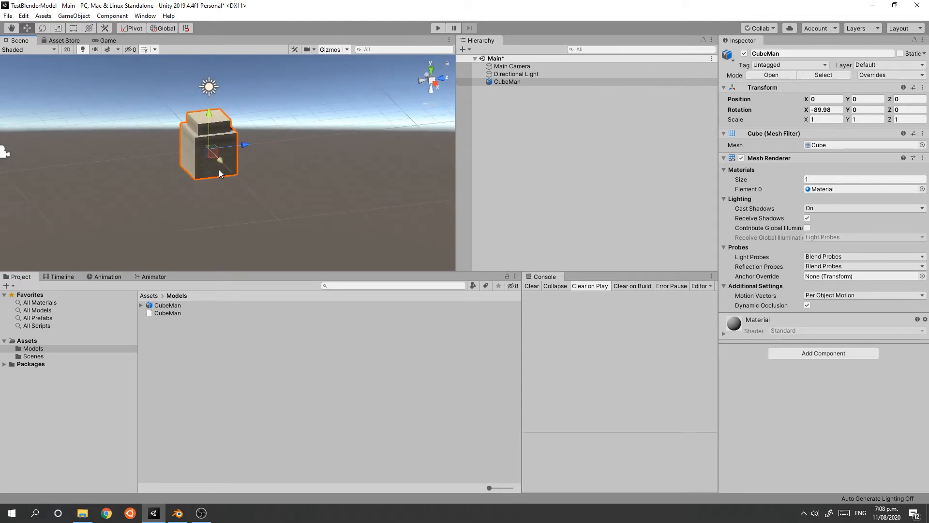
pyautogui.scroll(3, 286, 155)
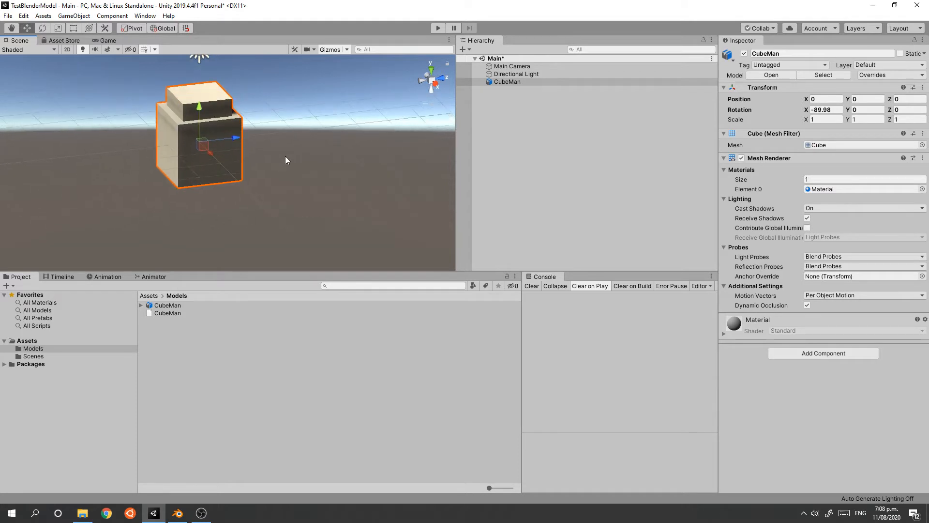
pyautogui.scroll(-2, 286, 155)
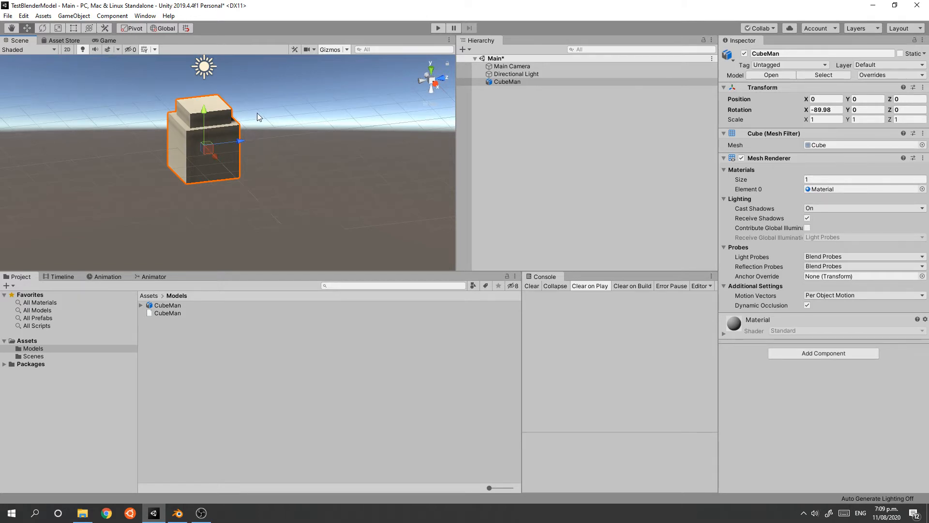
pyautogui.scroll(-1, 228, 162)
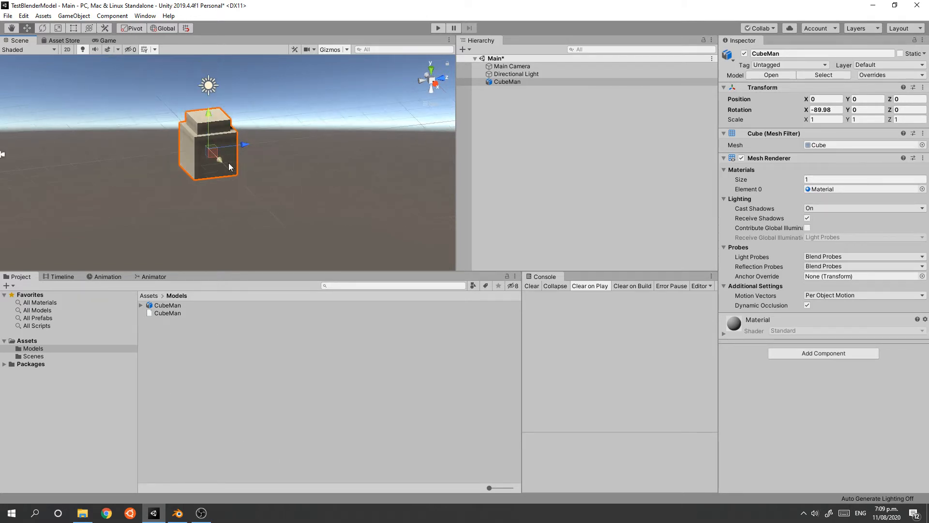
# - Switch to Blender and undo the extrusion and inset of the cube's top face
pyautogui.click(177, 512)
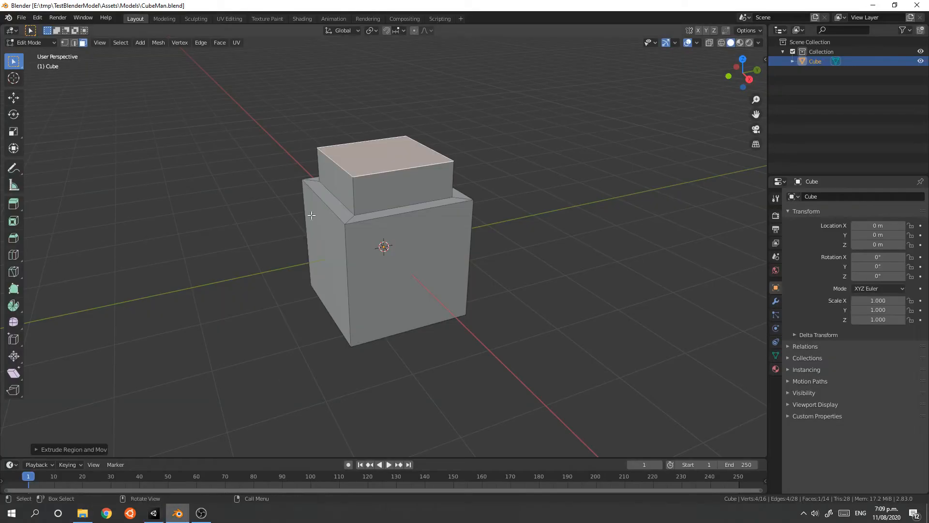
pyautogui.hotkey('ctrl', 'z')
pyautogui.hotkey('ctrl', 'z')
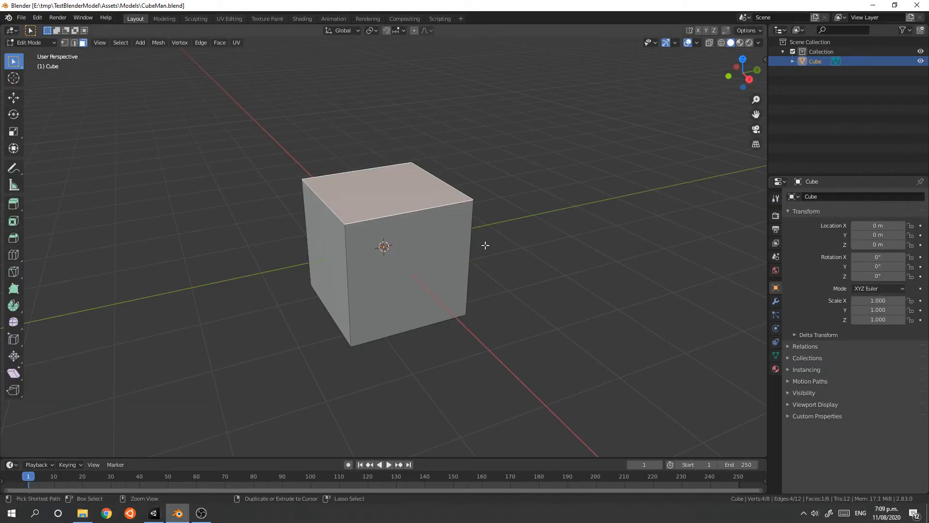
# - Select all of the cube's geometry in Edit Mode and move it up 1 m along the global Z axis
pyautogui.scroll(-3, 509, 231)
pyautogui.scroll(2, 510, 230)
pyautogui.moveTo(522, 248)
pyautogui.mouseDown(button='middle')
pyautogui.moveTo(565, 243)
pyautogui.moveTo(539, 245)
pyautogui.mouseUp(button='middle')
pyautogui.scroll(-3, 540, 244)
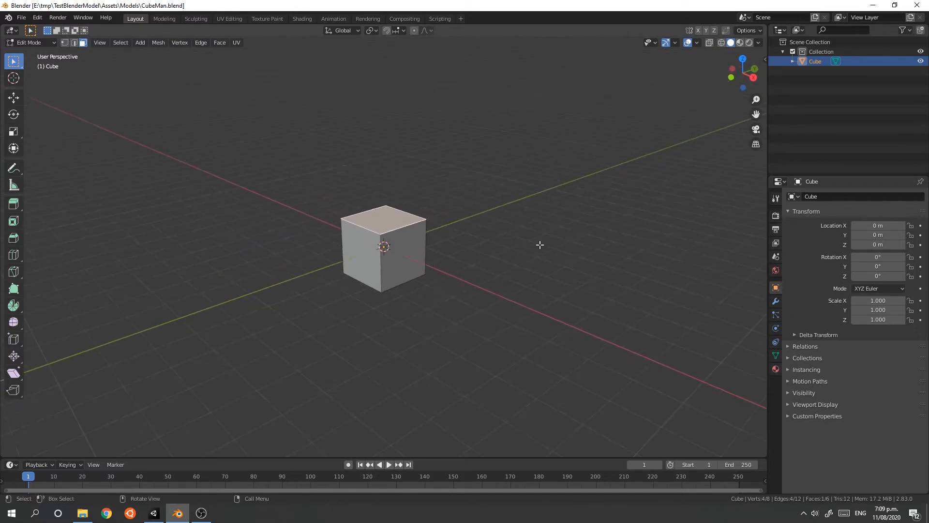
pyautogui.scroll(1, 540, 245)
pyautogui.scroll(1, 540, 244)
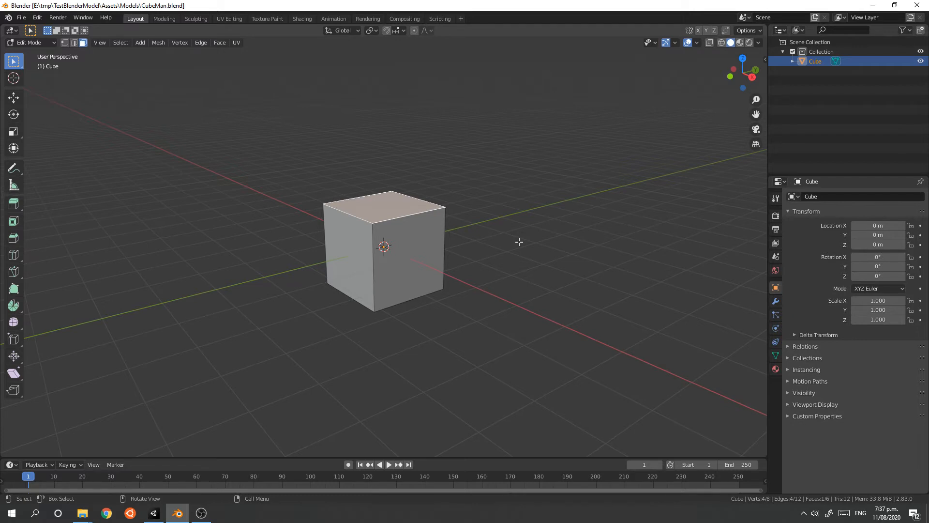
pyautogui.press('KP_3')
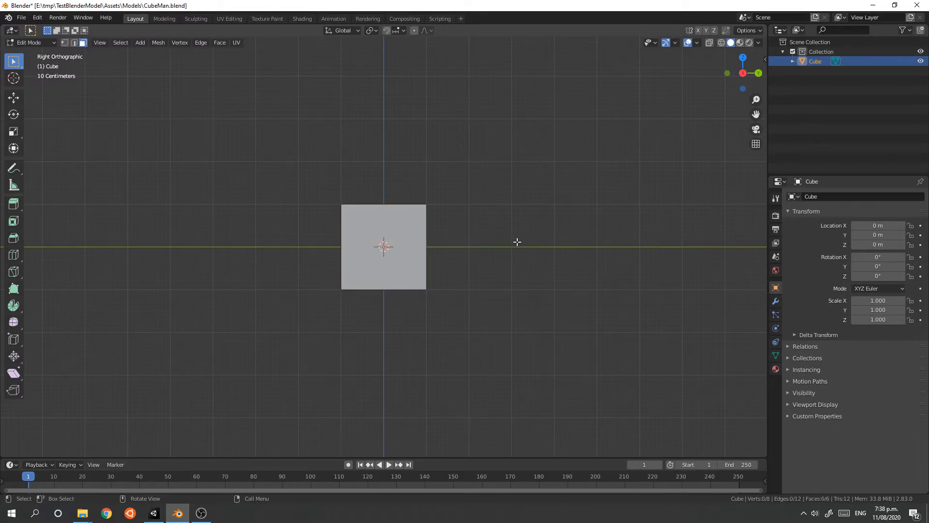
pyautogui.press('a')
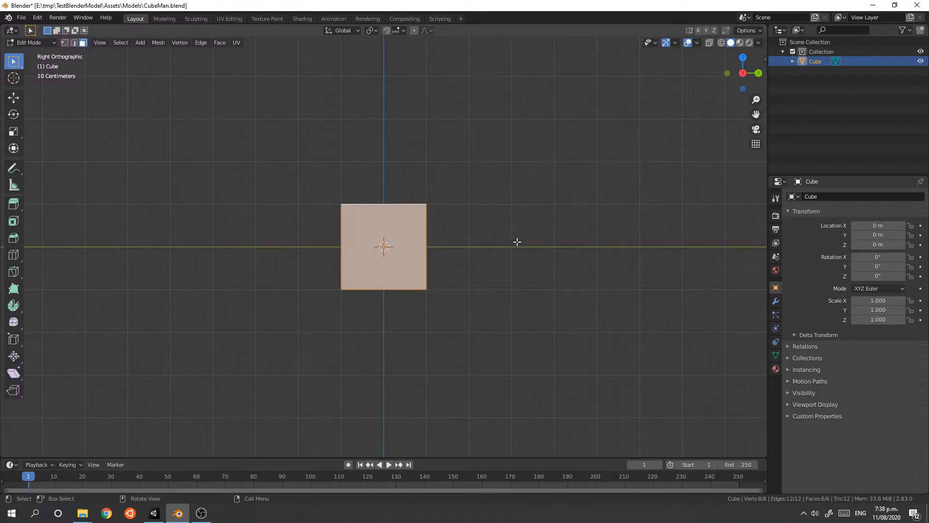
pyautogui.press('g')
pyautogui.press('z')
pyautogui.press('1')
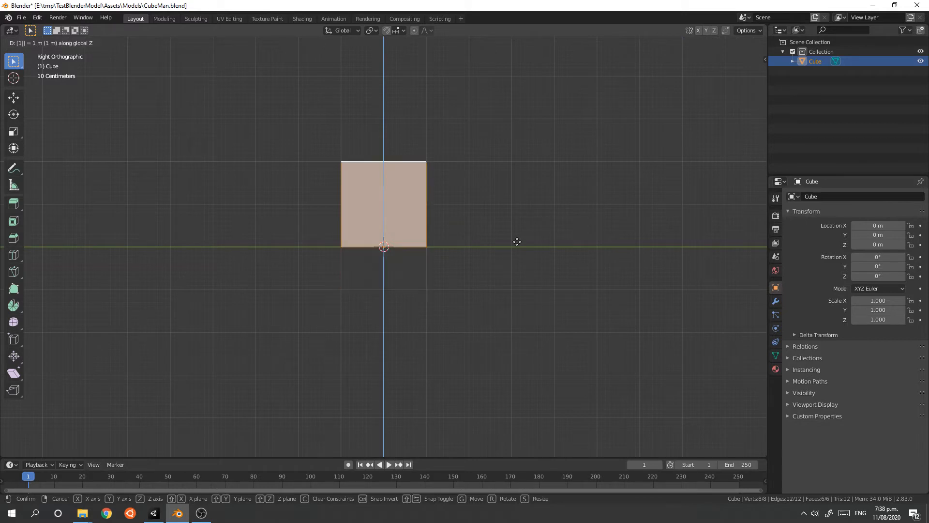
pyautogui.press('Return')
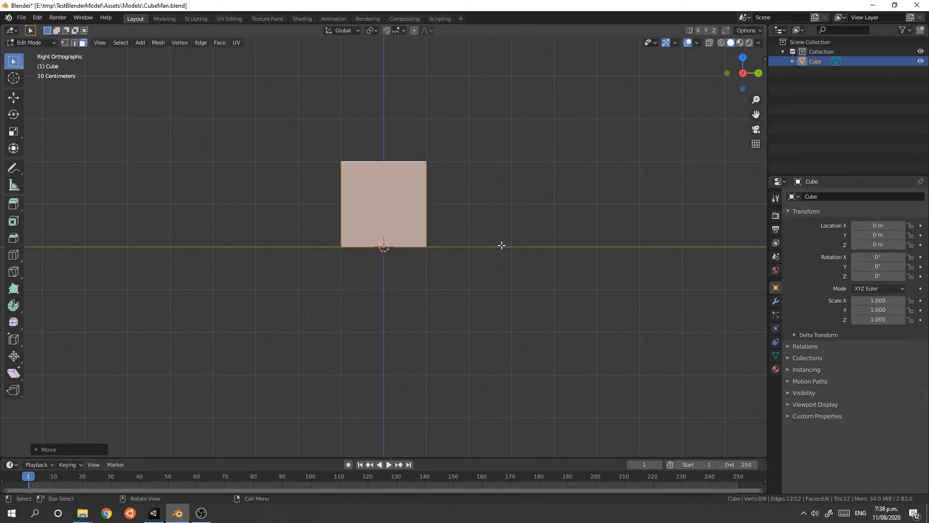
# - Select only the cube's top face and lower it along Z to reduce the block to about half its height
pyautogui.moveTo(501, 245); pyautogui.dragTo(402, 265, button='middle')
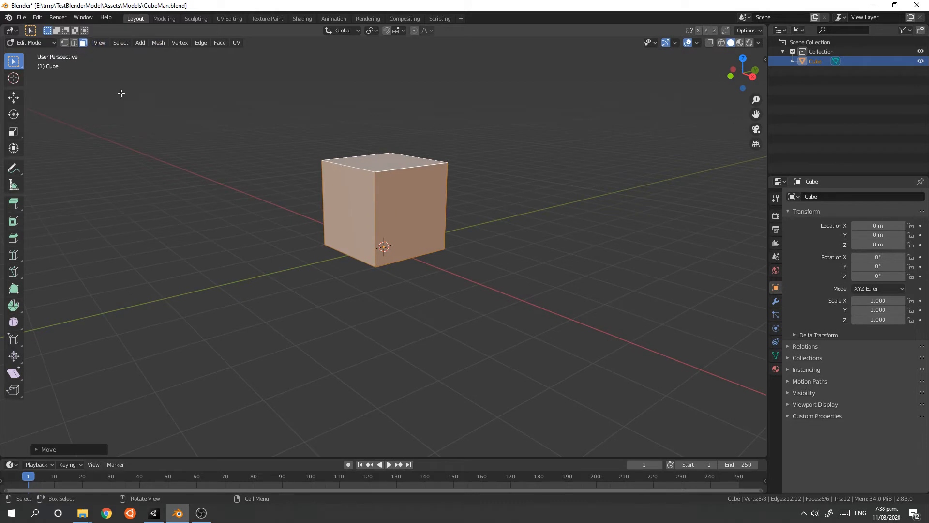
pyautogui.click(217, 178)
pyautogui.click(384, 160)
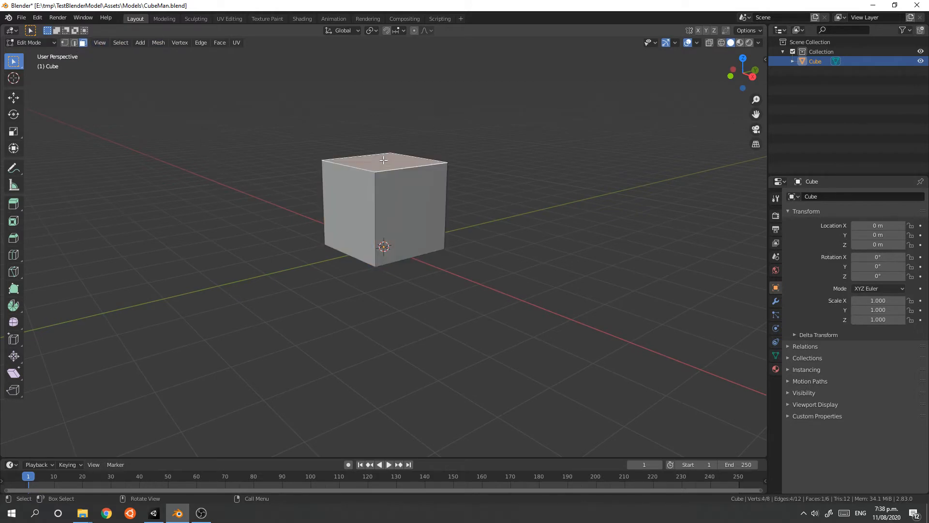
pyautogui.press('e')
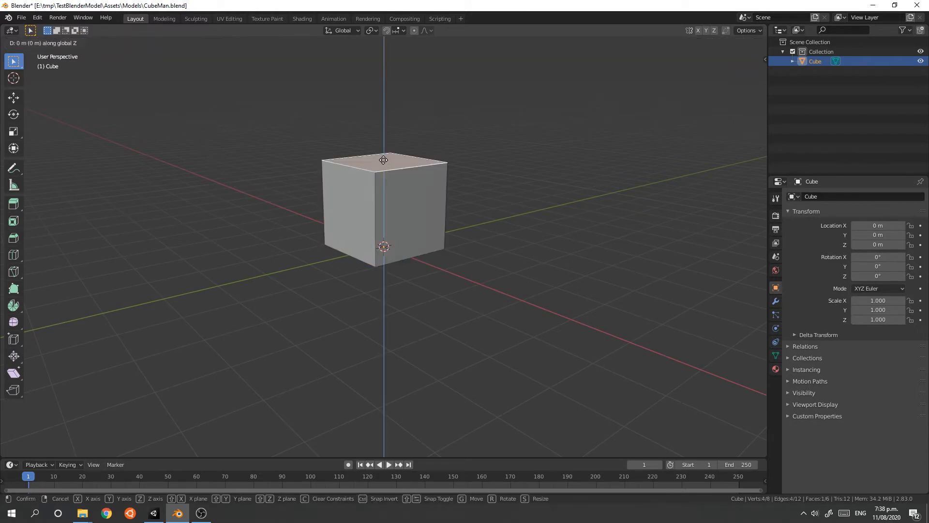
pyautogui.click(385, 191)
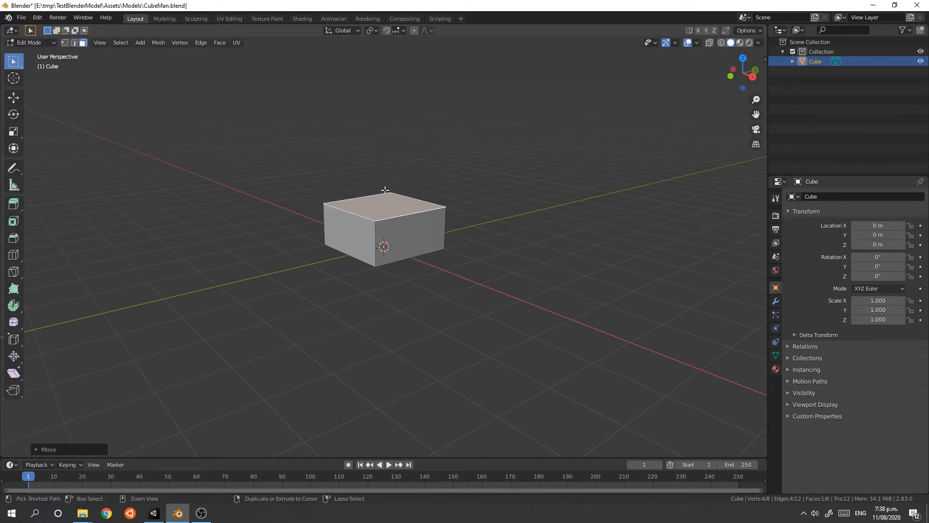
# - Duplicate the whole flattened block and move the copy straight up along Z so it sits on top of the original
pyautogui.moveTo(517, 262); pyautogui.dragTo(480, 249, button='middle')
pyautogui.press('KP_1')
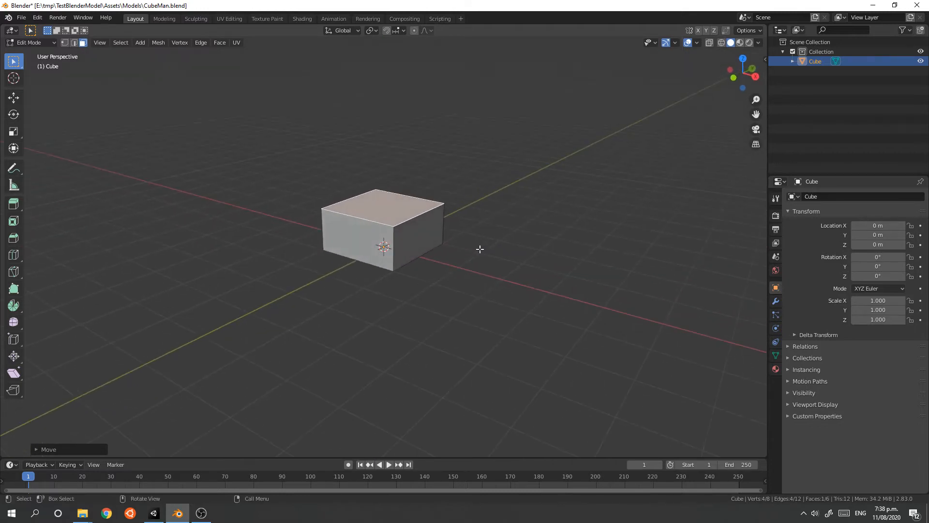
pyautogui.hotkey('alt', 'a')
pyautogui.press('a')
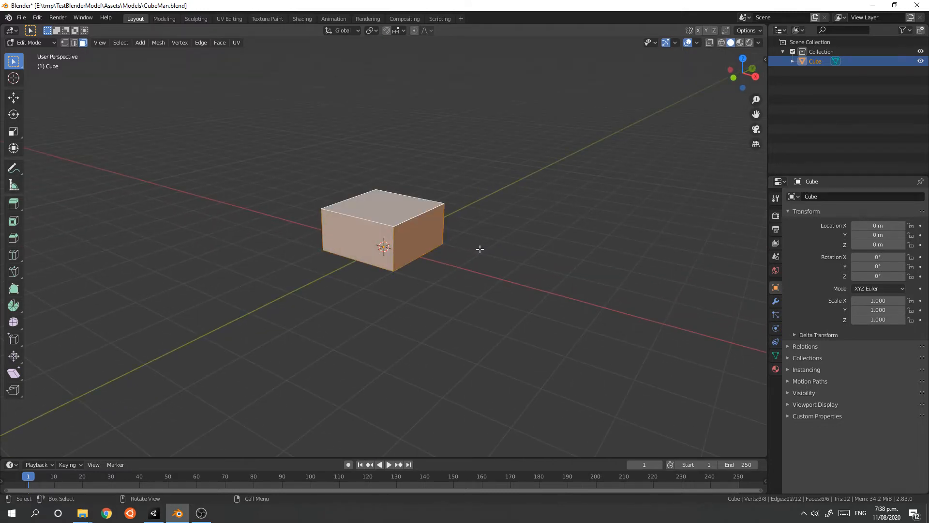
pyautogui.hotkey('shift', 'd')
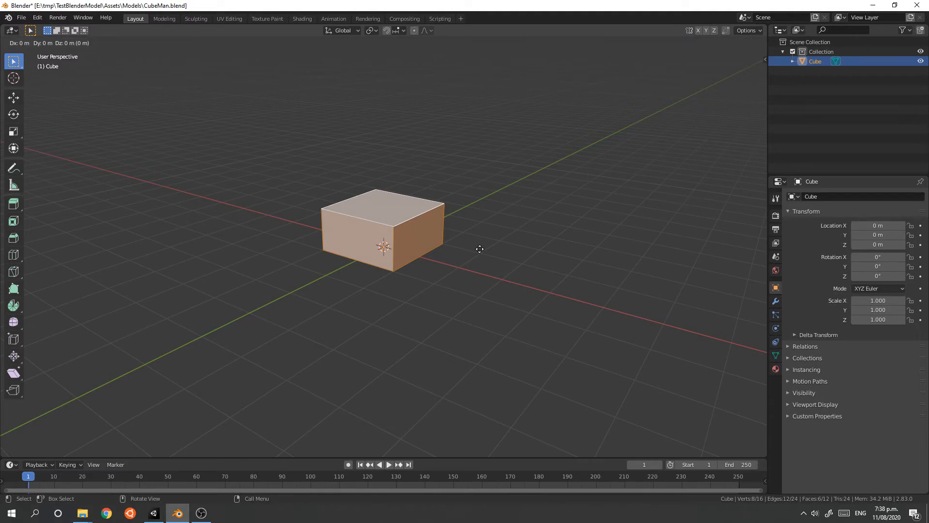
pyautogui.click(480, 249)
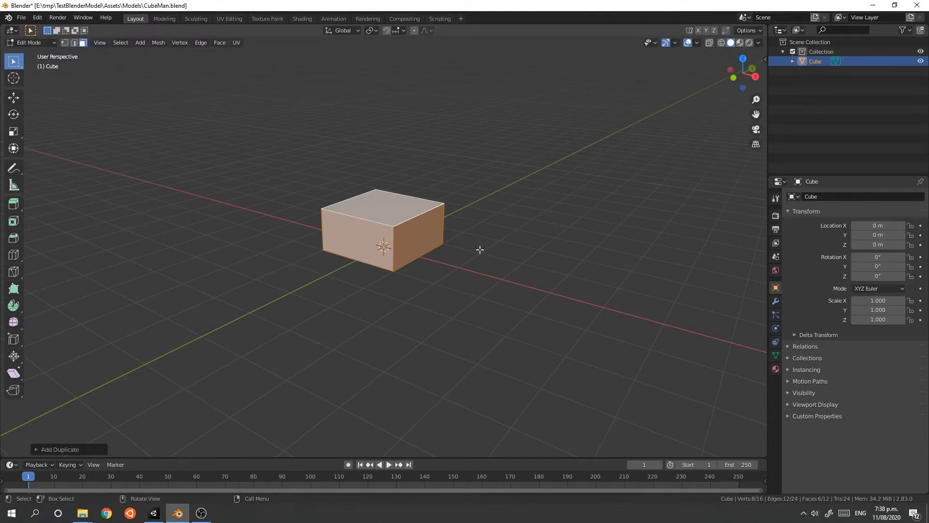
pyautogui.press('g')
pyautogui.press('z')
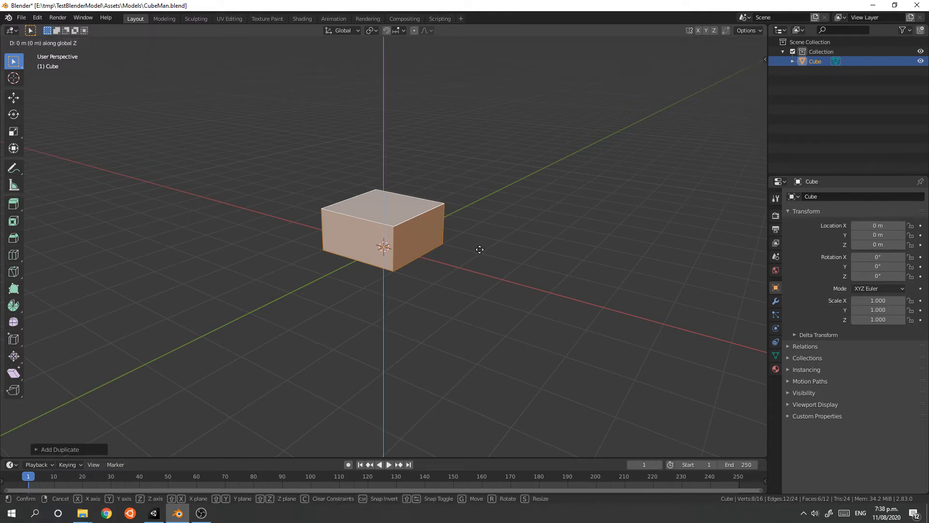
pyautogui.click(482, 216)
# - Add a UV sphere to the mesh with 8 segments and 8 rings
pyautogui.scroll(2, 536, 283)
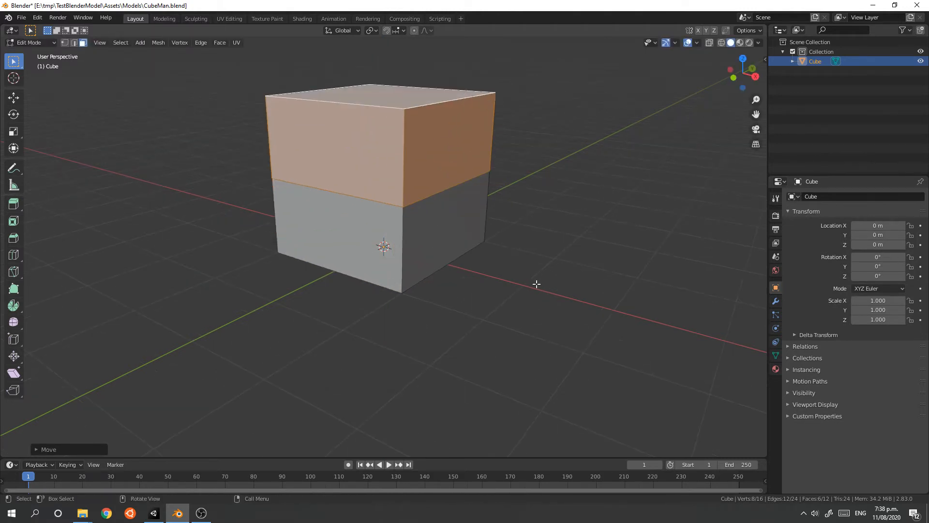
pyautogui.moveTo(536, 284)
pyautogui.mouseDown(button='middle')
pyautogui.moveTo(500, 276)
pyautogui.moveTo(529, 279)
pyautogui.mouseUp(button='middle')
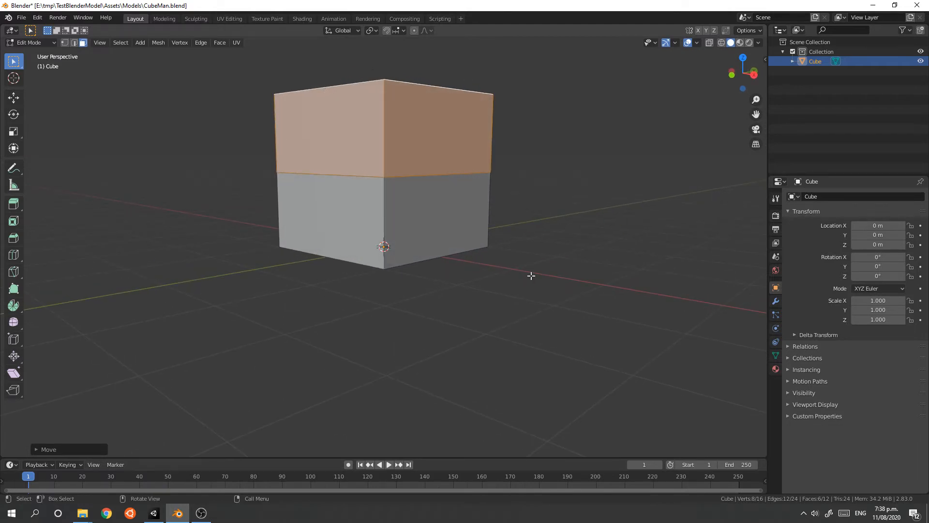
pyautogui.scroll(-1, 564, 252)
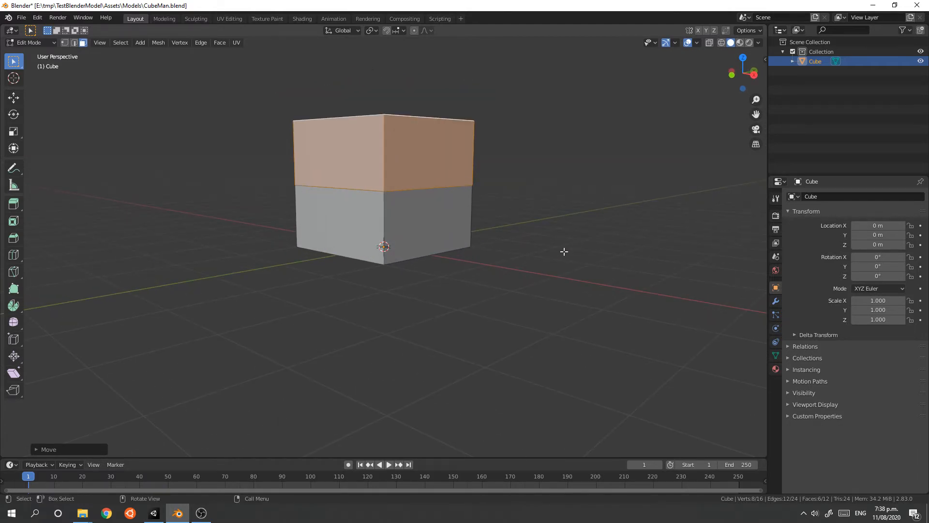
pyautogui.moveTo(564, 252); pyautogui.dragTo(566, 251, button='middle')
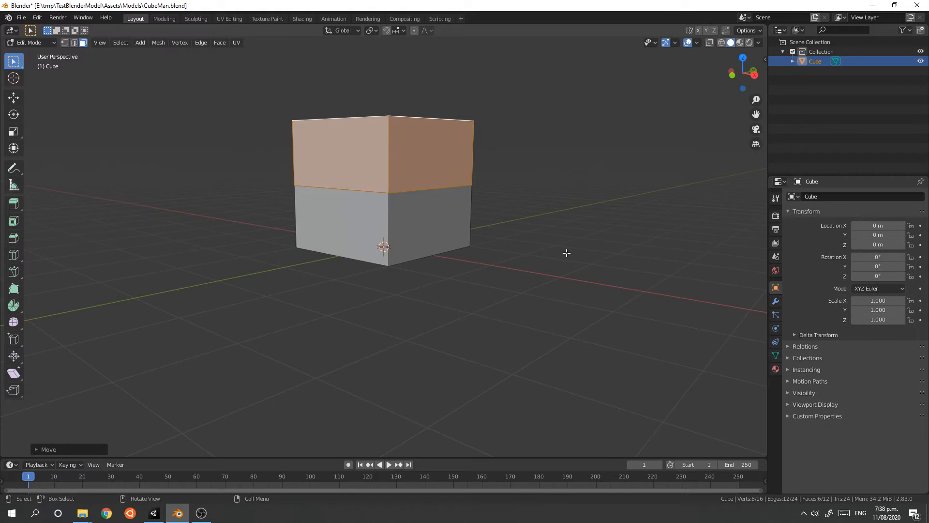
pyautogui.click(143, 45)
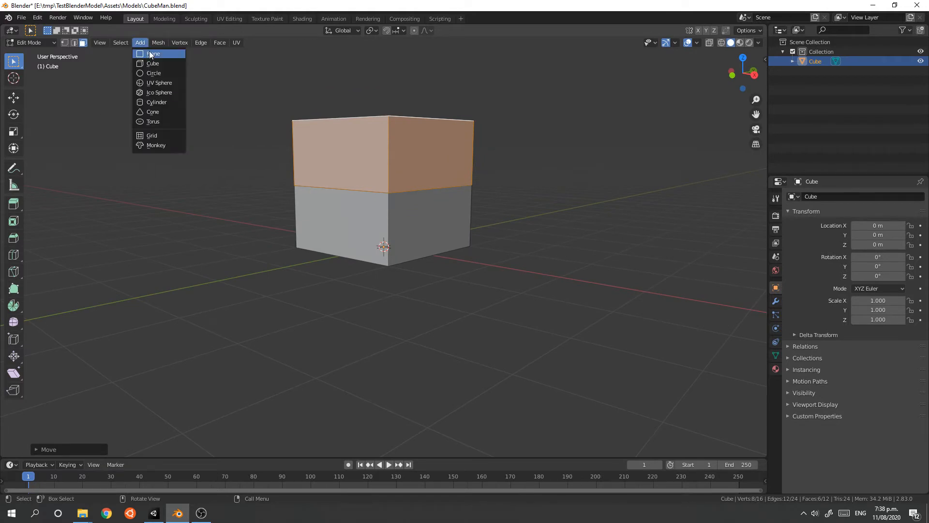
pyautogui.click(168, 85)
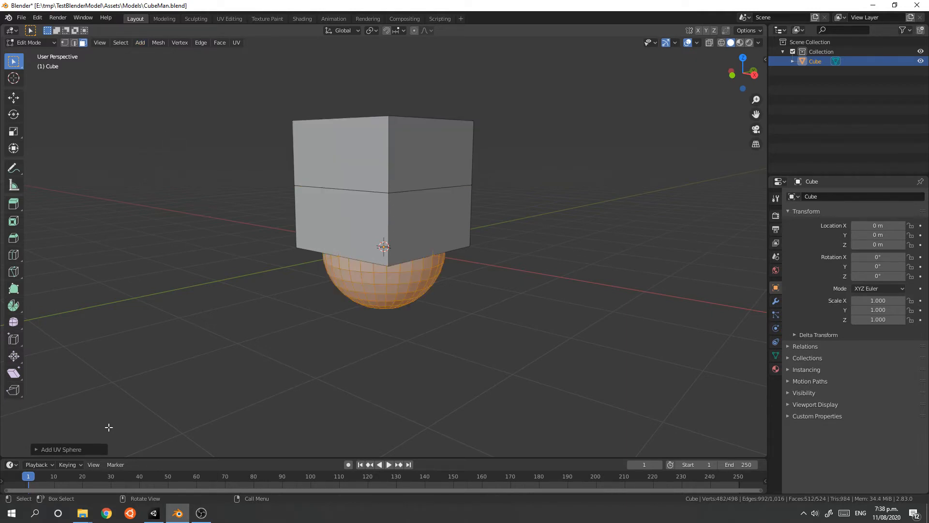
pyautogui.click(66, 449)
pyautogui.click(138, 343)
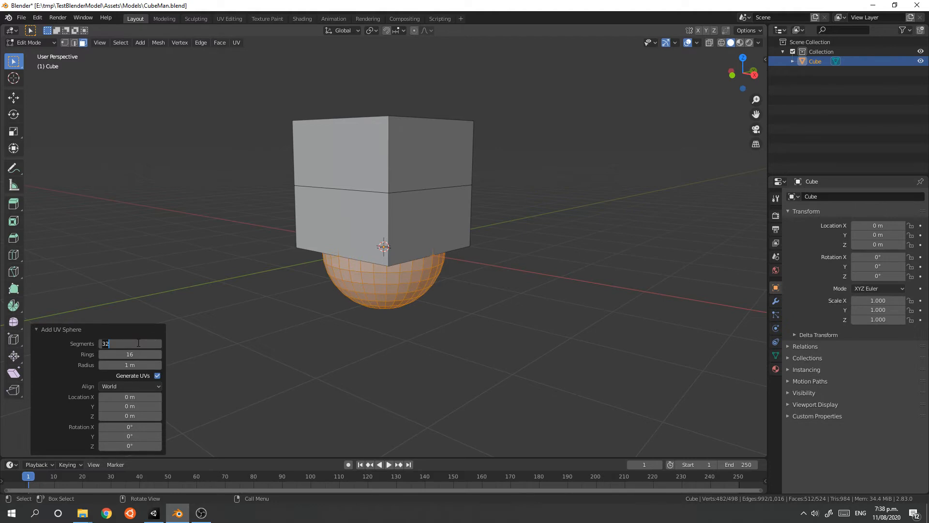
pyautogui.write('8')
pyautogui.press('Tab')
pyautogui.write('8')
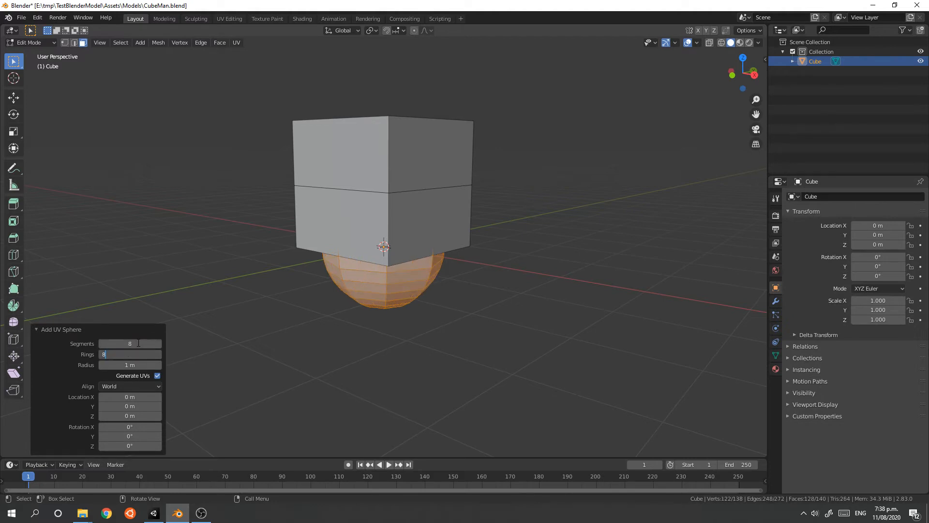
pyautogui.press('Return')
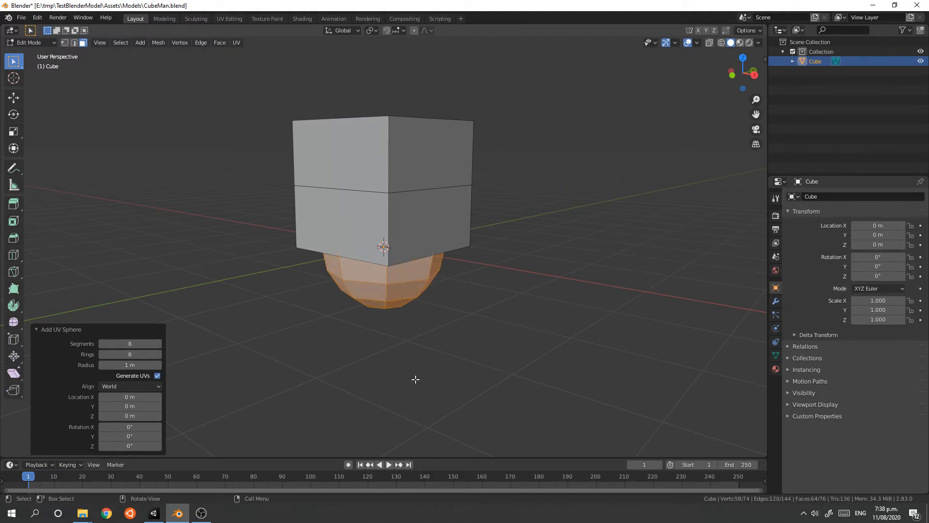
# - Rotate the new sphere 90° about the global X axis
pyautogui.press('r')
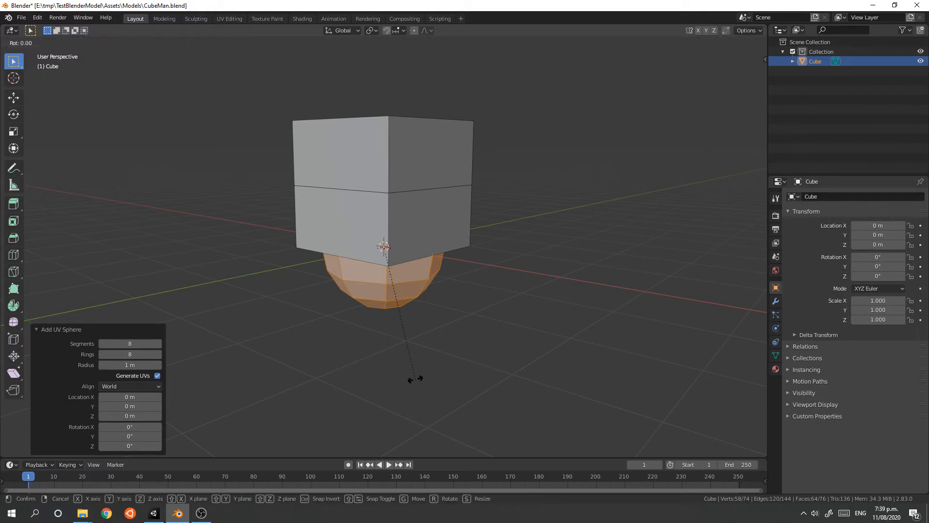
pyautogui.write('x90')
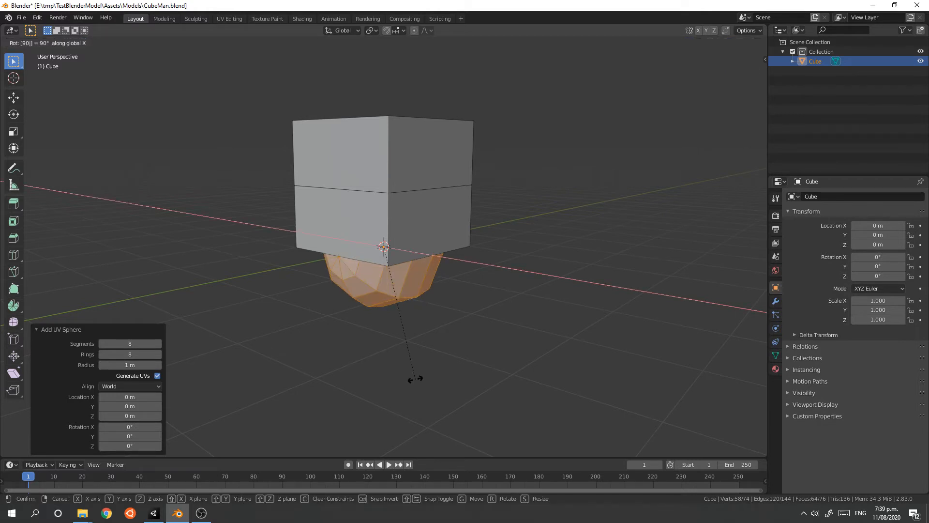
pyautogui.press('Return')
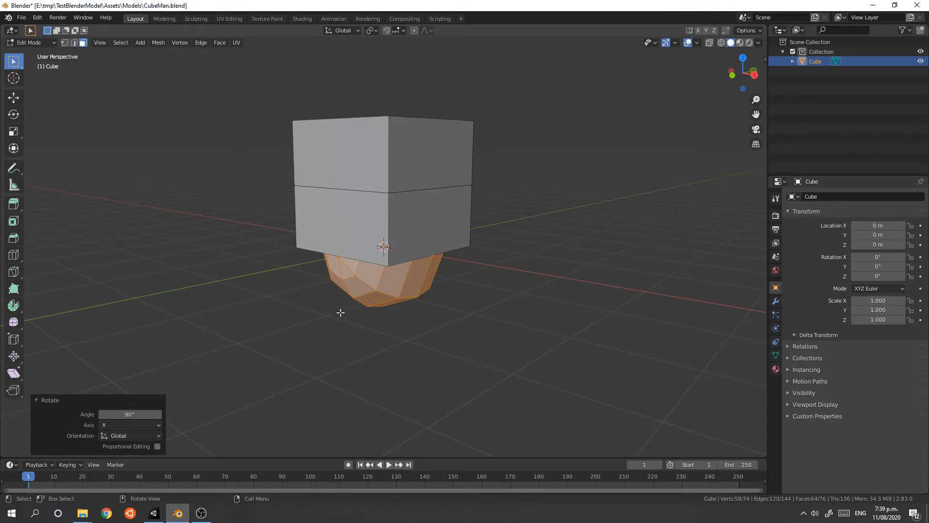
# - Move the sphere about 0.71 m along negative Y, then raise it about 1.97 m along Z
pyautogui.moveTo(606, 296); pyautogui.dragTo(585, 353, button='middle')
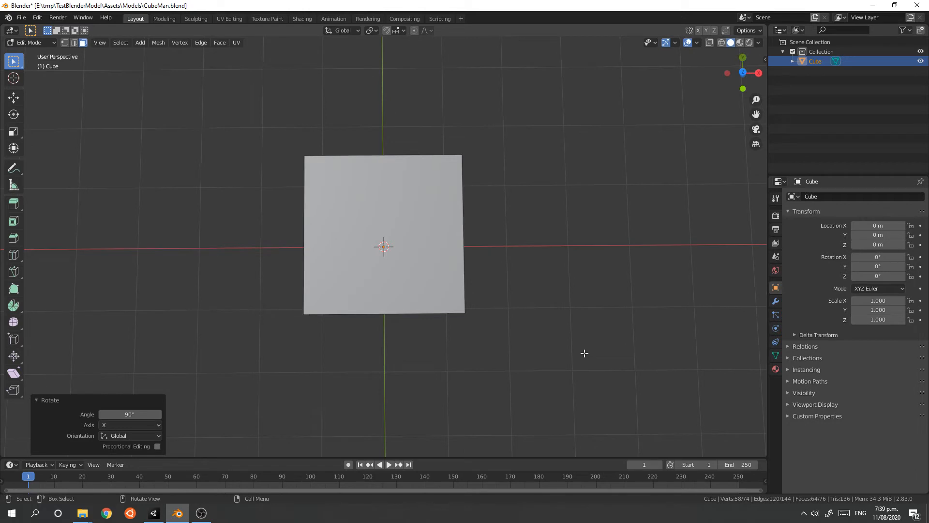
pyautogui.press('g')
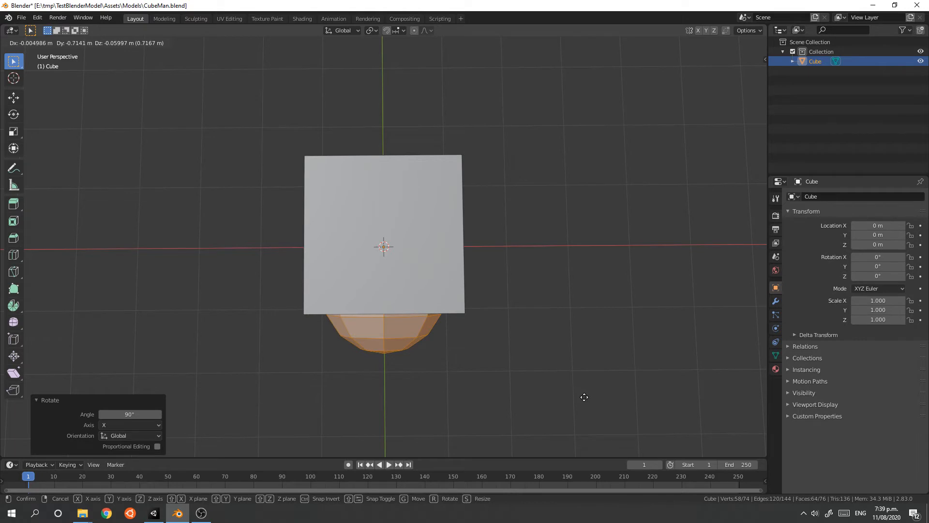
pyautogui.press('y')
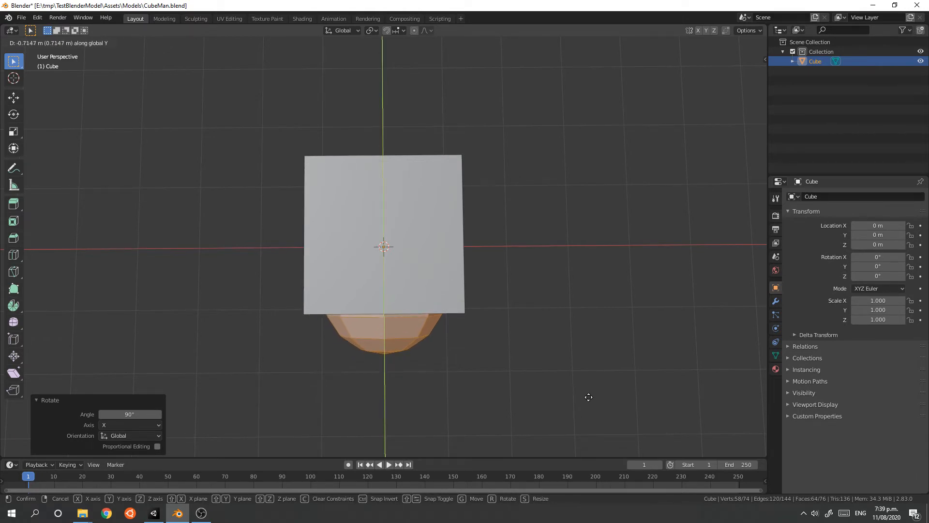
pyautogui.click(589, 397)
pyautogui.moveTo(582, 382); pyautogui.dragTo(563, 290, button='middle')
pyautogui.press('g')
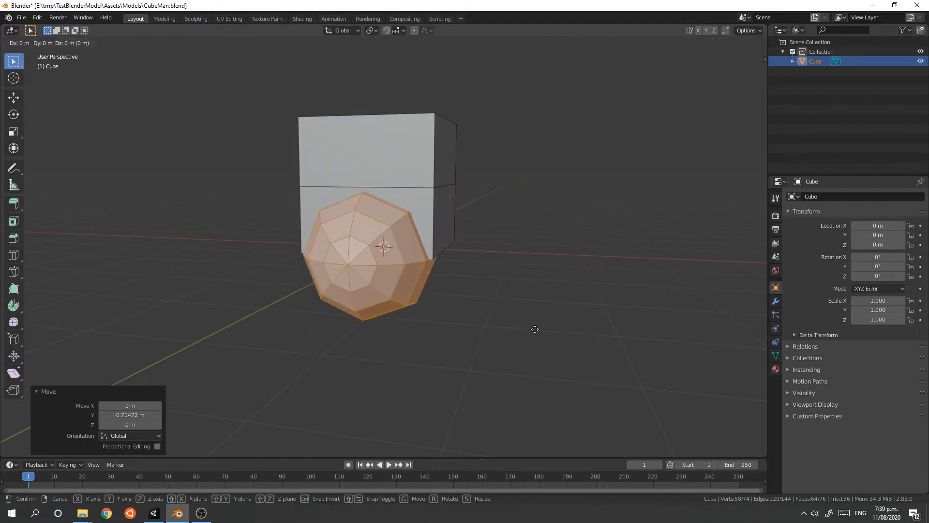
pyautogui.press('z')
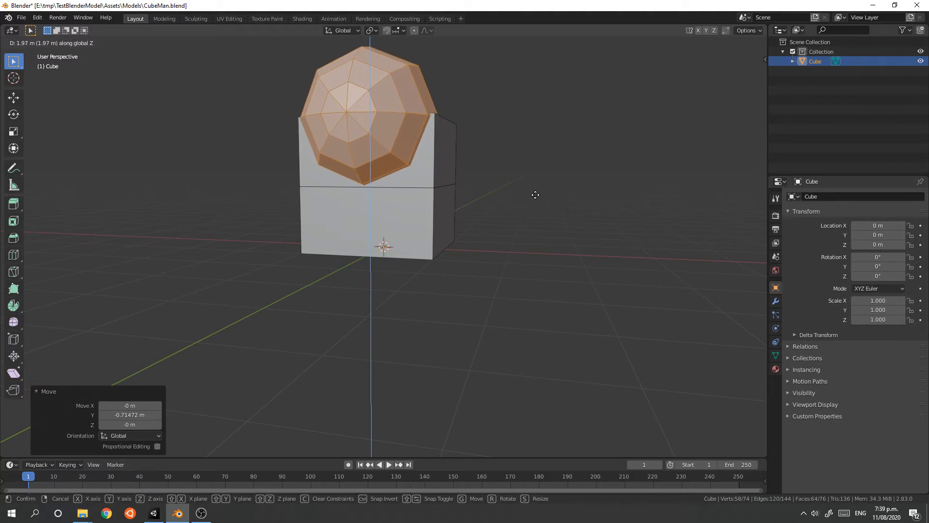
pyautogui.click(535, 194)
# - Scale the sphere down to about 0.524 and lower it about 0.49 m along Z onto the upper block's front
pyautogui.press('s')
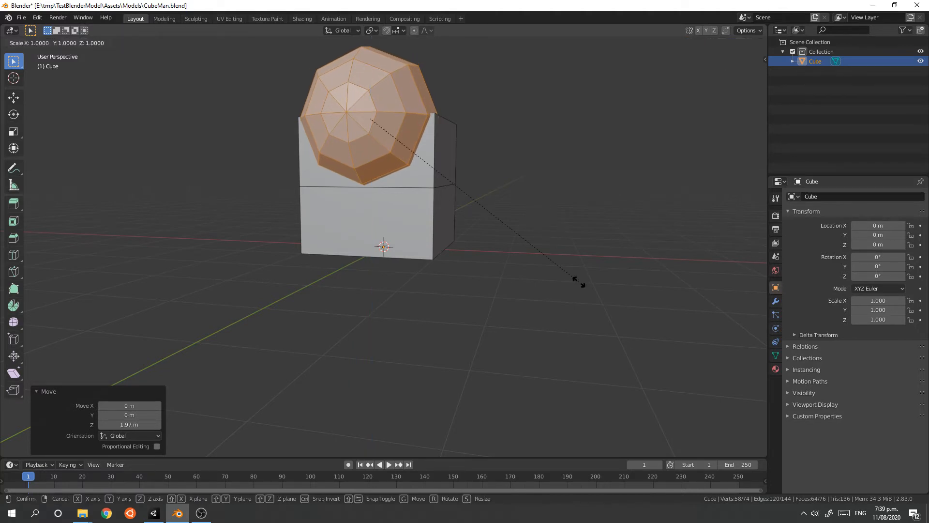
pyautogui.click(485, 203)
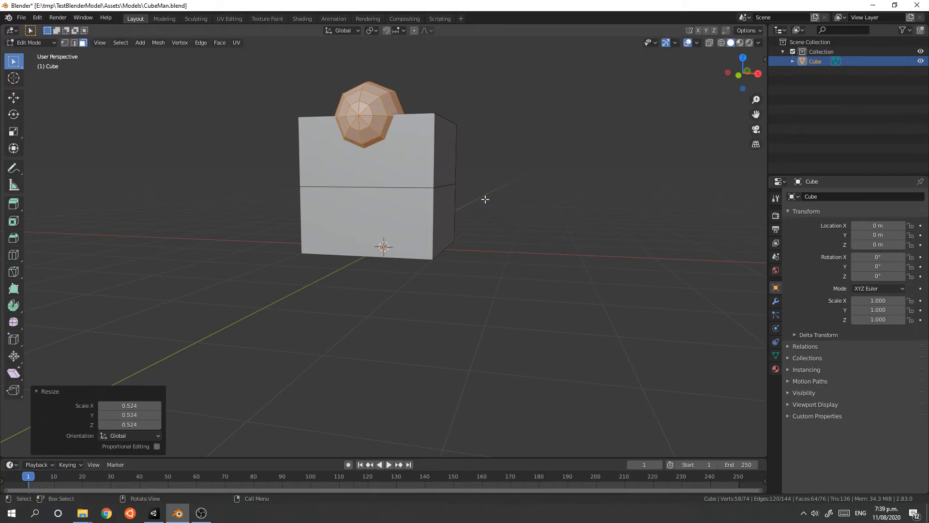
pyautogui.press('g')
pyautogui.press('z')
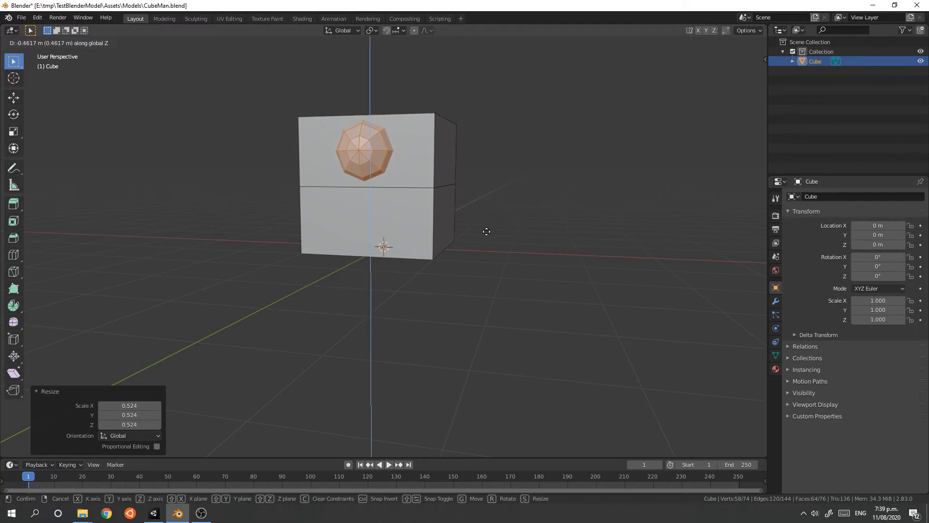
pyautogui.click(486, 232)
# - Offset the sphere 0.5 m along the global X axis to place it as one eye
pyautogui.scroll(2, 537, 240)
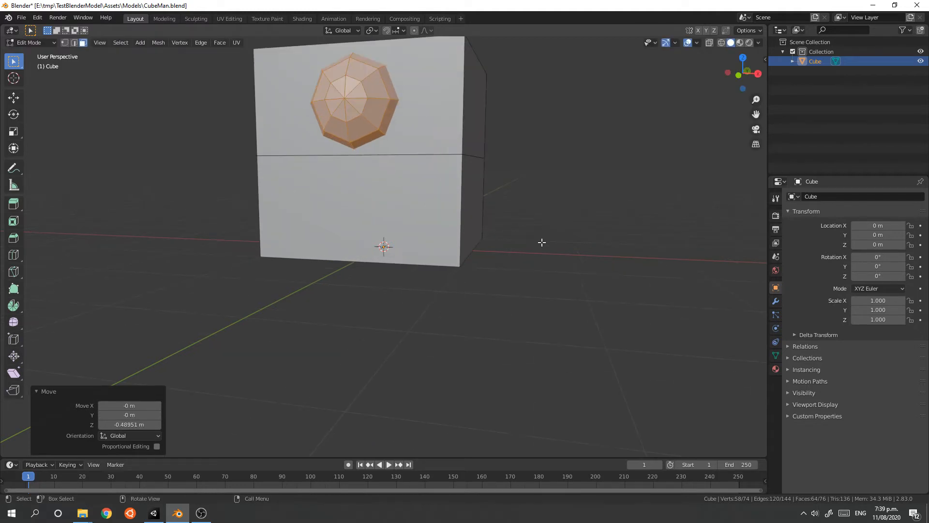
pyautogui.moveTo(541, 242)
pyautogui.mouseDown(button='middle')
pyautogui.moveTo(560, 255)
pyautogui.moveTo(552, 253)
pyautogui.mouseUp(button='middle')
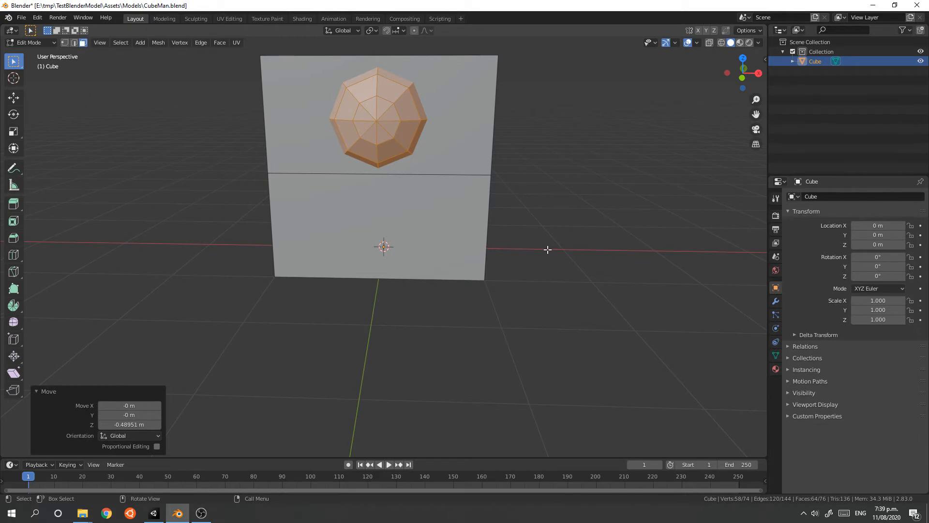
pyautogui.press('g')
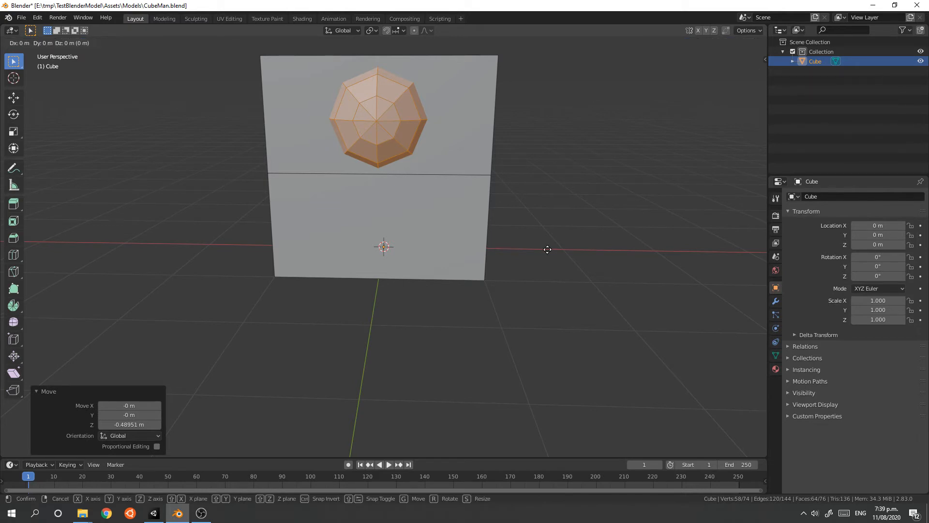
pyautogui.write('x')
pyautogui.write('0.25')
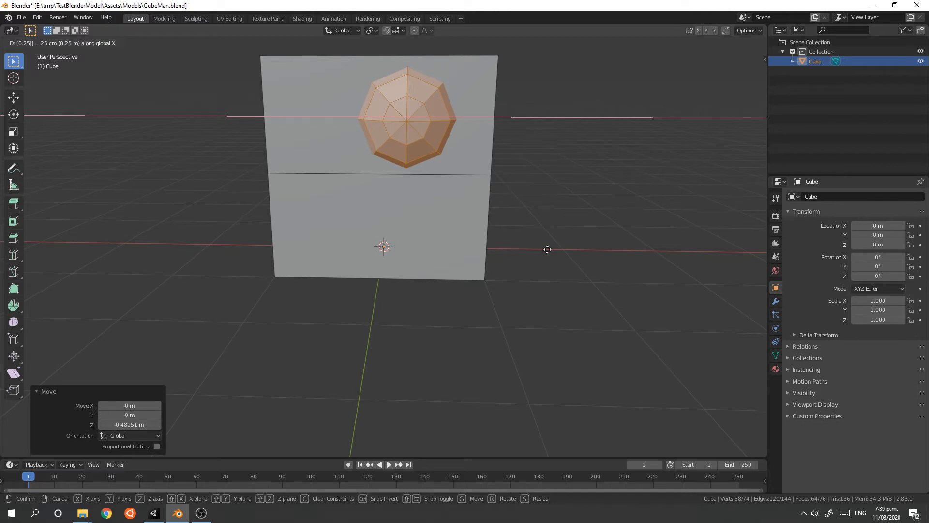
pyautogui.press('BackSpace')
pyautogui.press('BackSpace')
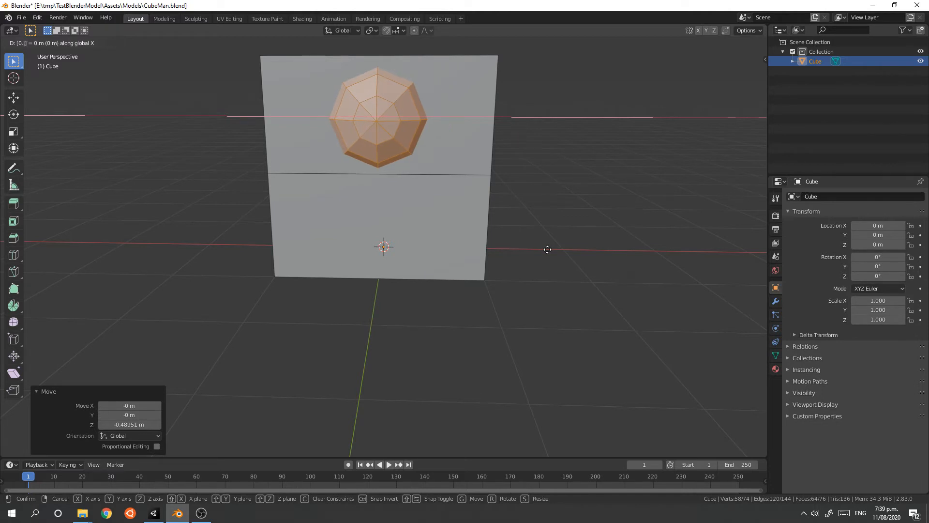
pyautogui.write('5')
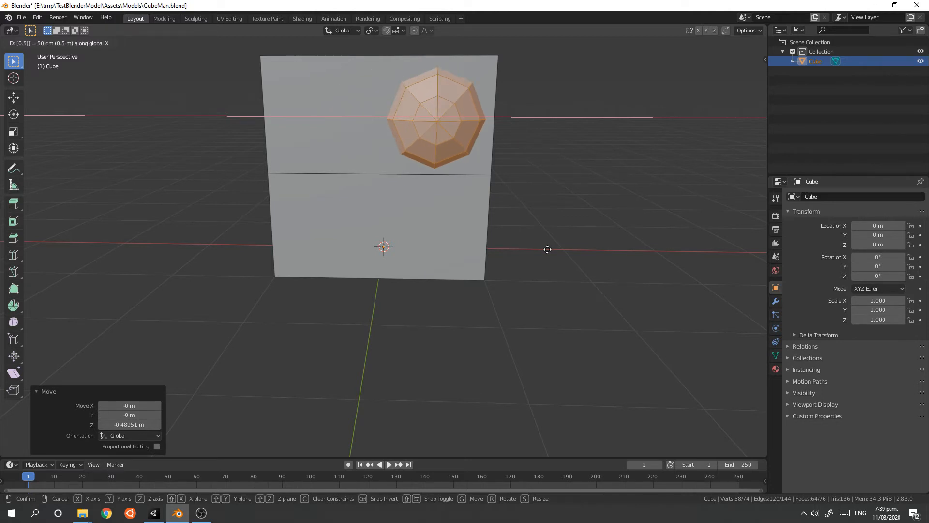
pyautogui.press('Return')
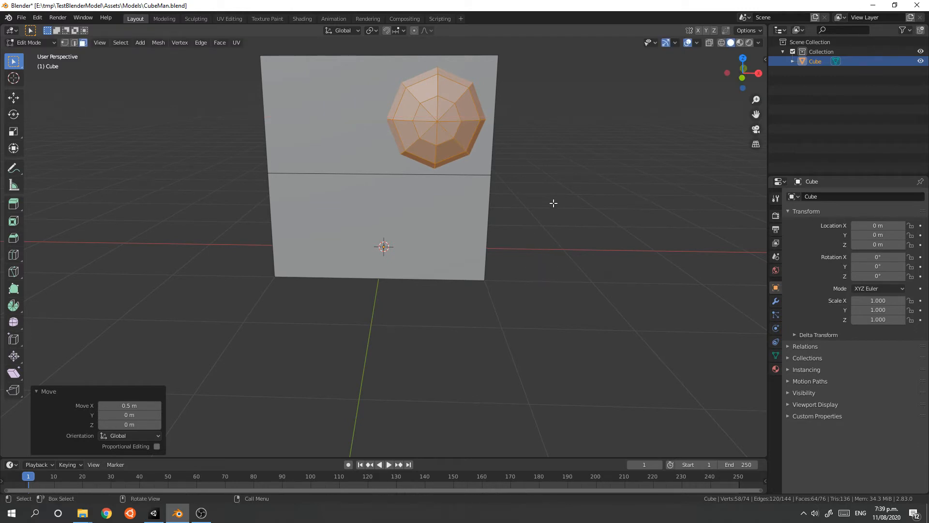
pyautogui.hotkey('shift', 'd')
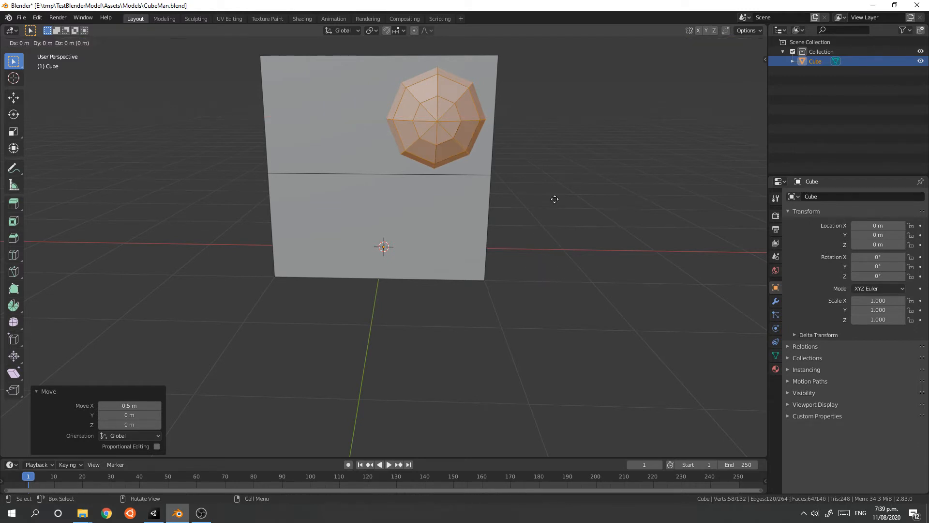
pyautogui.click(494, 197)
pyautogui.hotkey('ctrl', 'z')
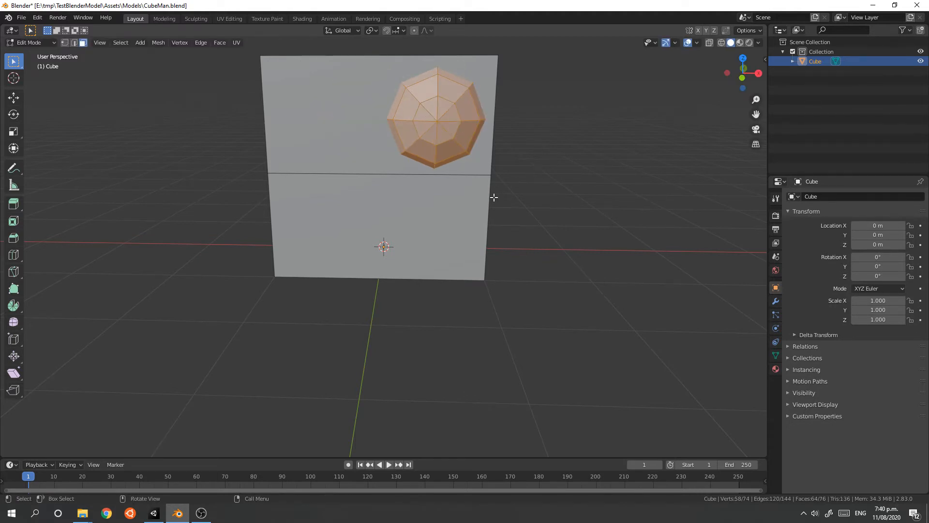
pyautogui.press('g')
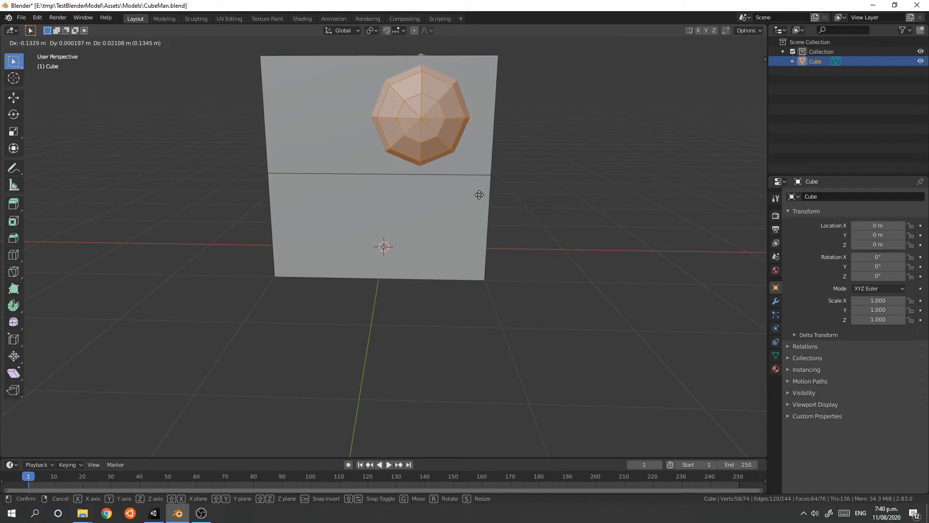
pyautogui.rightClick(479, 195)
# - Duplicate the eye sphere in place and move the copy -1 m along X to form the second eye
pyautogui.hotkey('shift', 'd')
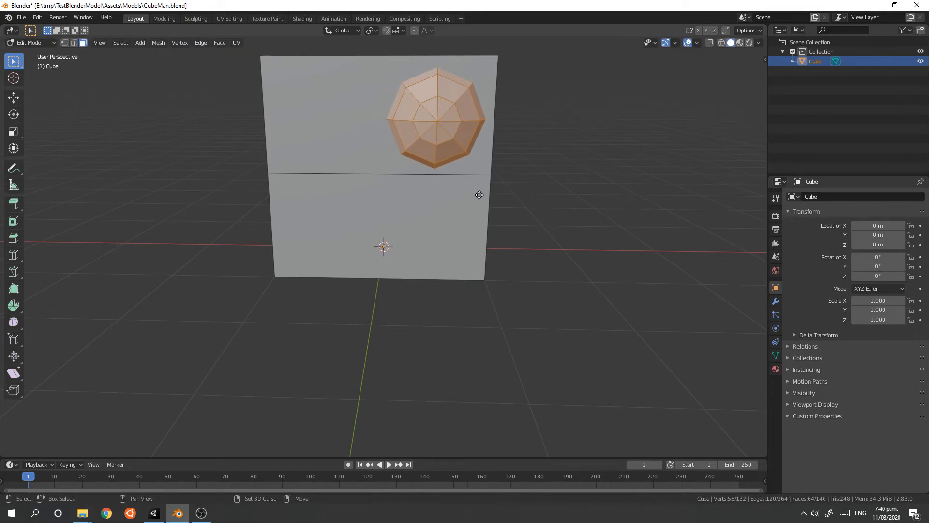
pyautogui.rightClick(479, 195)
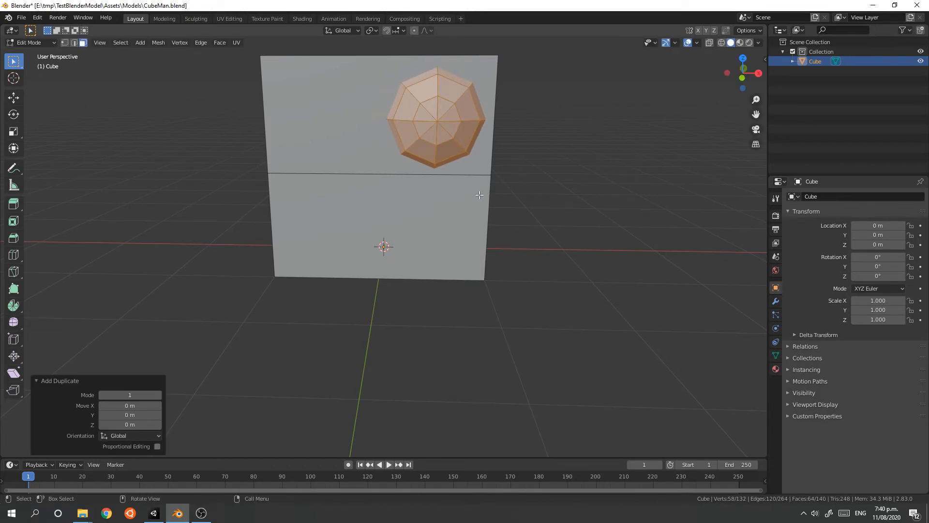
pyautogui.write('g')
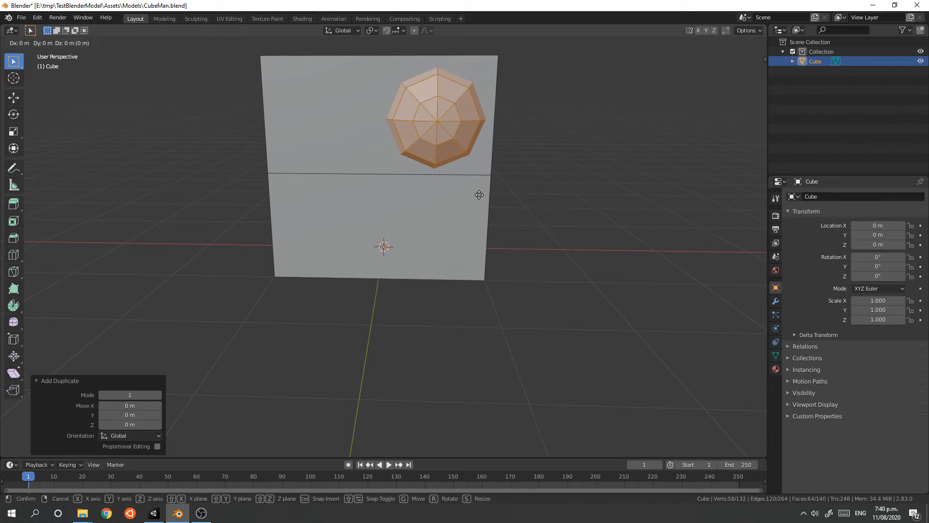
pyautogui.write('x')
pyautogui.write('-1')
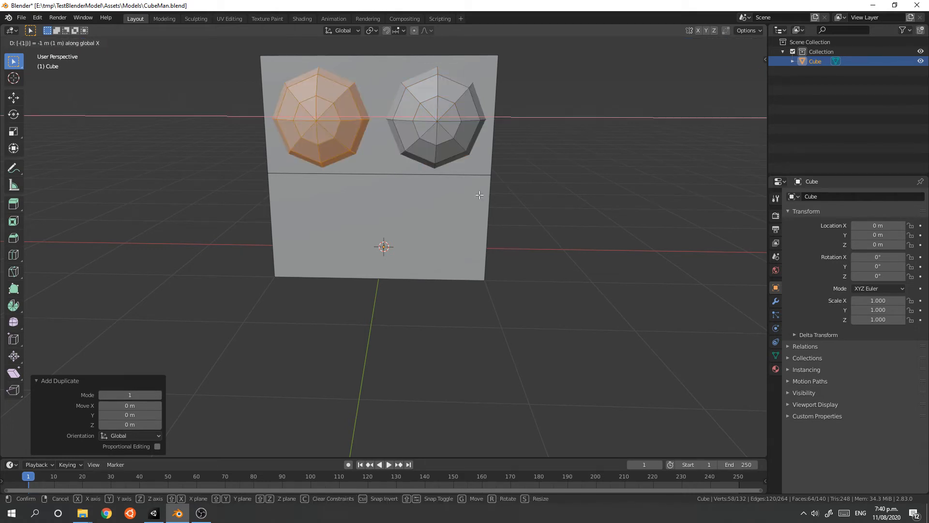
pyautogui.press('Return')
# - Add the first eye sphere to the selection and scale both eyes together to about 0.9
pyautogui.moveTo(595, 217)
pyautogui.mouseDown(button='middle')
pyautogui.moveTo(508, 201)
pyautogui.moveTo(519, 210)
pyautogui.moveTo(651, 214)
pyautogui.moveTo(598, 225)
pyautogui.mouseUp(button='middle')
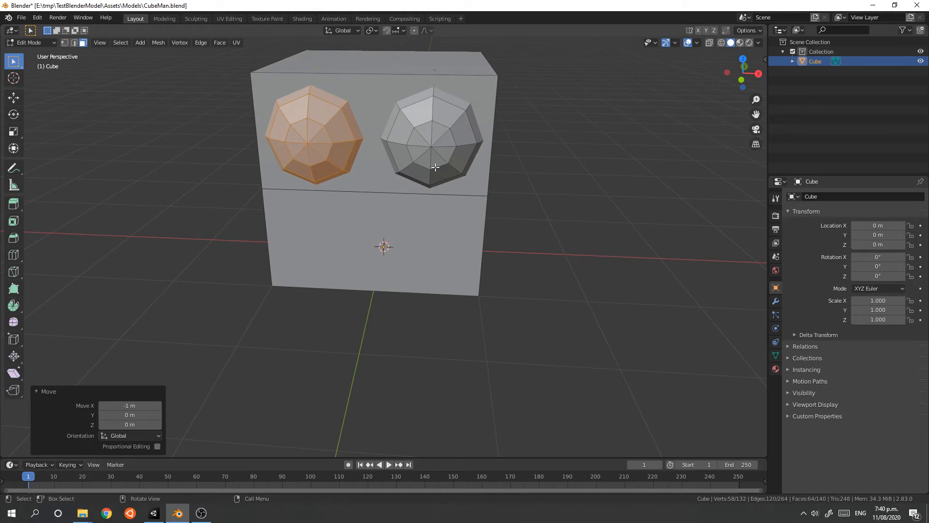
pyautogui.press('l')
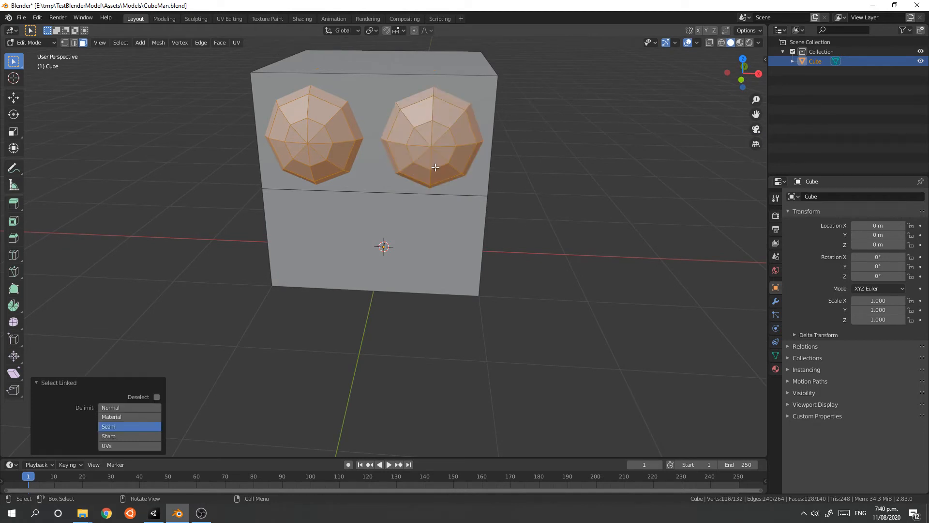
pyautogui.press('s')
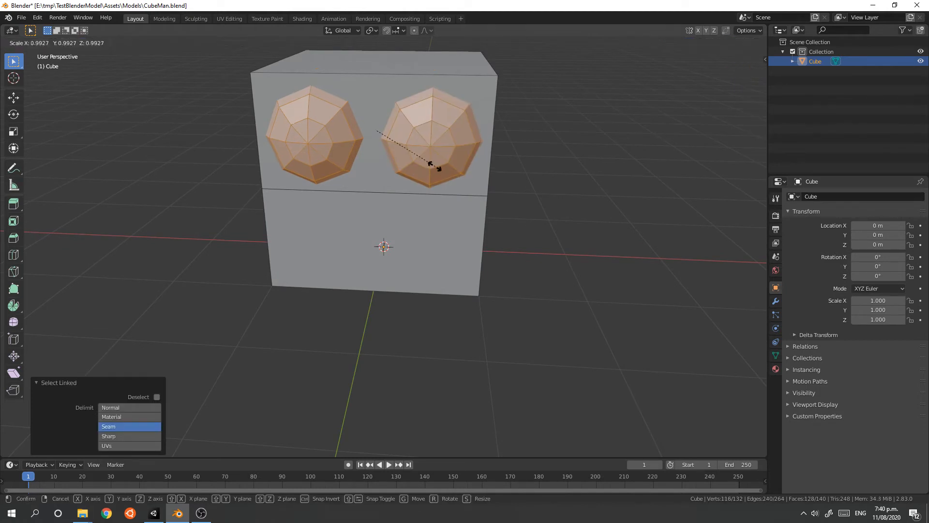
pyautogui.click(426, 160)
# - Apply smooth shading to the faces of both eye spheres and check the result in Object Mode before resuming mesh editing
pyautogui.moveTo(591, 220)
pyautogui.mouseDown(button='middle')
pyautogui.moveTo(527, 213)
pyautogui.moveTo(664, 208)
pyautogui.moveTo(610, 222)
pyautogui.moveTo(579, 217)
pyautogui.mouseUp(button='middle')
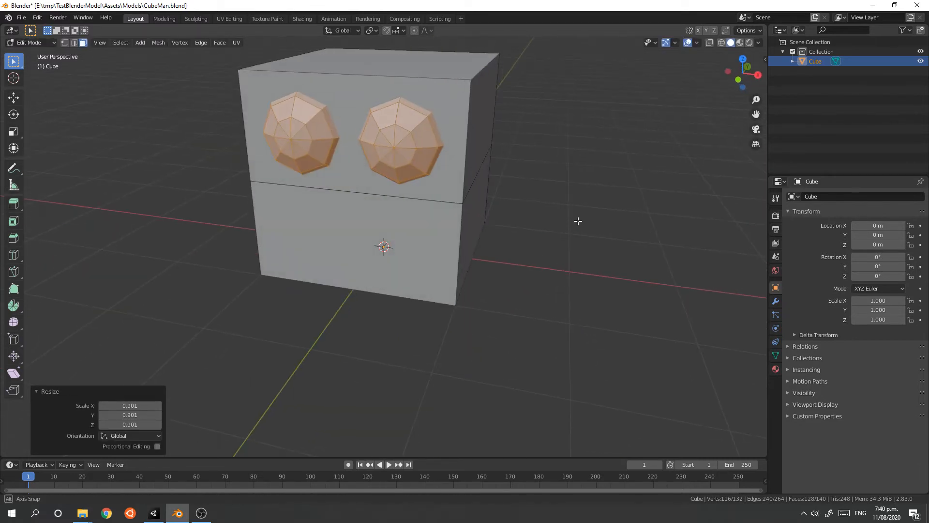
pyautogui.click(159, 43)
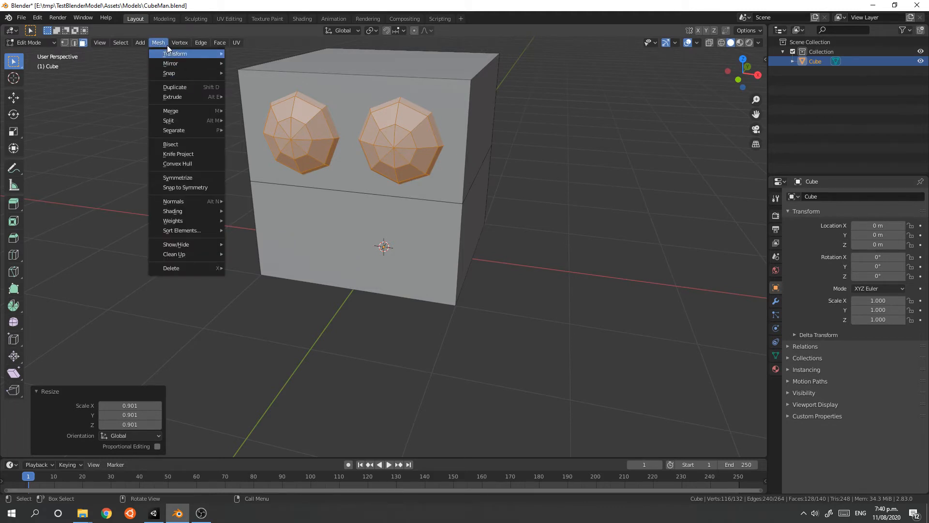
pyautogui.moveTo(167, 47)
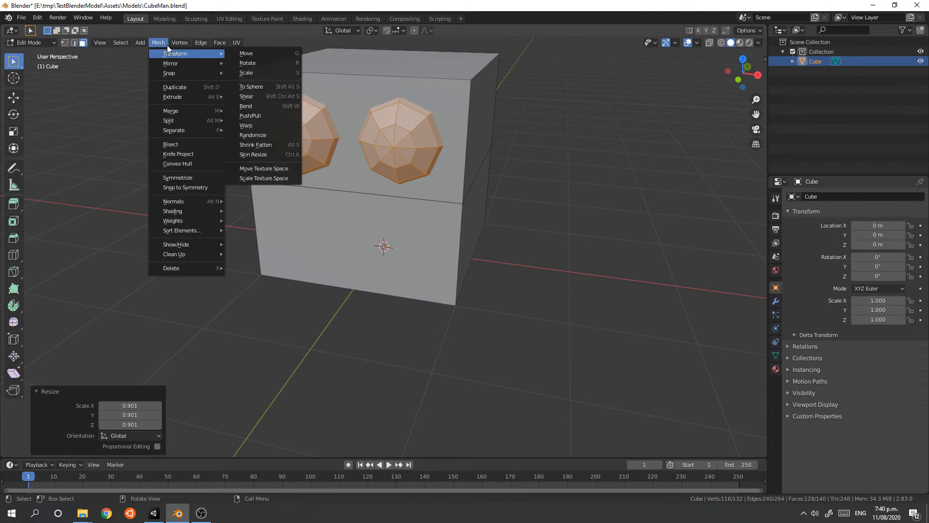
pyautogui.click(216, 42)
pyautogui.click(216, 42)
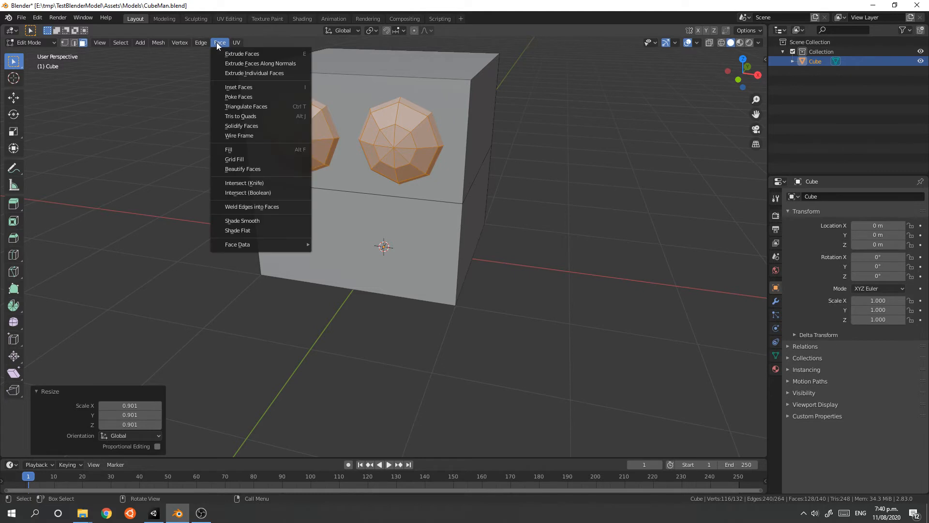
pyautogui.click(253, 221)
pyautogui.moveTo(571, 204); pyautogui.dragTo(561, 199, button='middle')
pyautogui.press('Tab')
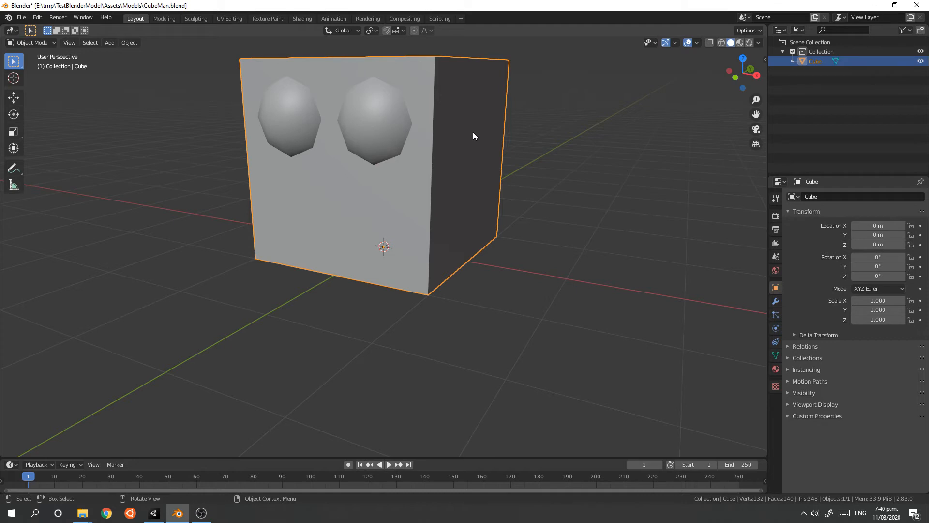
pyautogui.press('Tab')
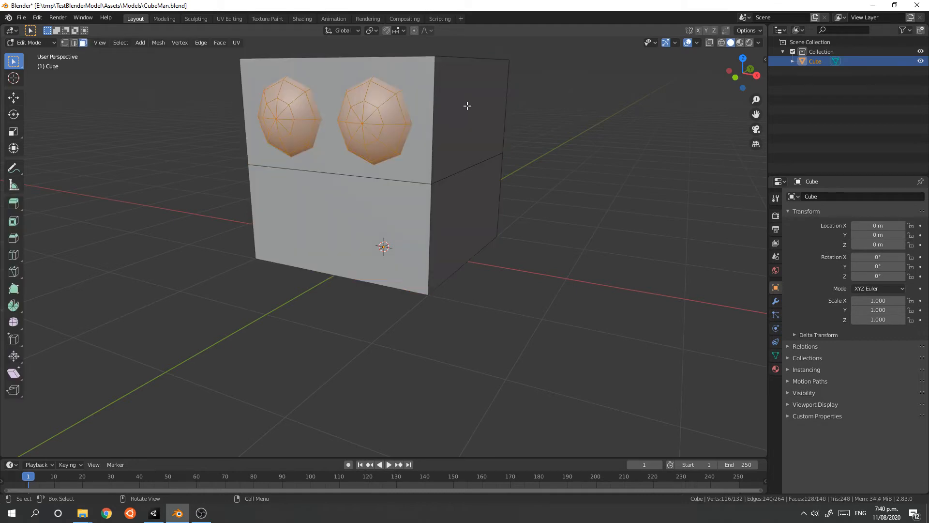
pyautogui.press('l')
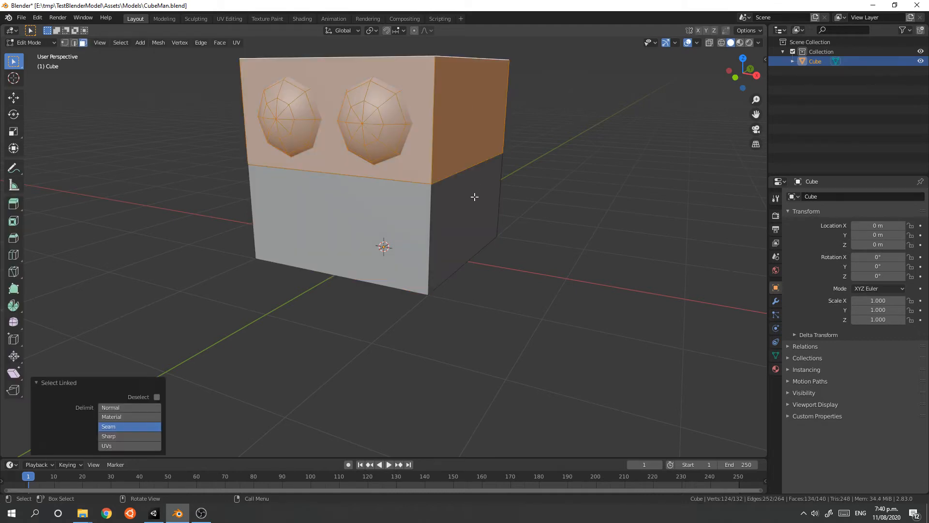
pyautogui.press('l')
pyautogui.scroll(-2, 558, 159)
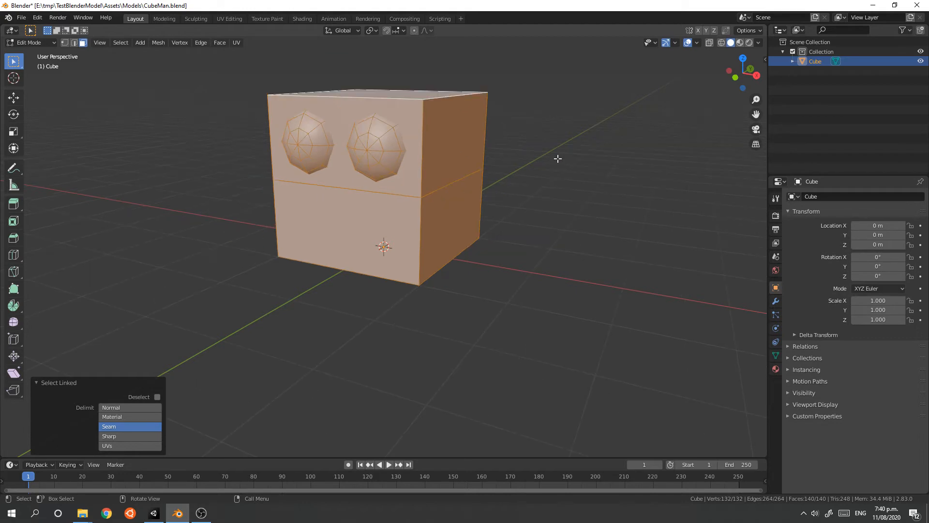
pyautogui.hotkey('alt', 'a')
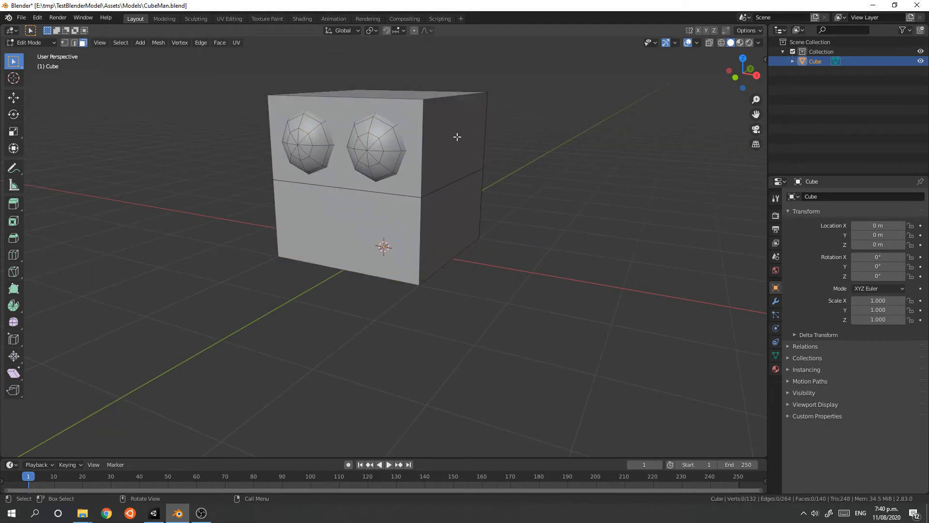
# - Bevel the edges of both body blocks by about 0.033 m with one segment, leaving the eye spheres out
pyautogui.press('l')
pyautogui.press('l')
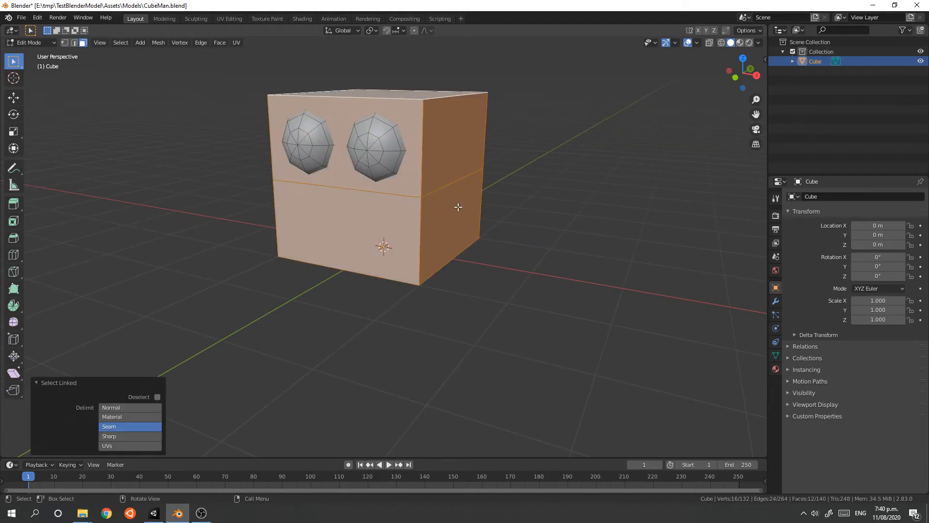
pyautogui.hotkey('ctrl', 'b')
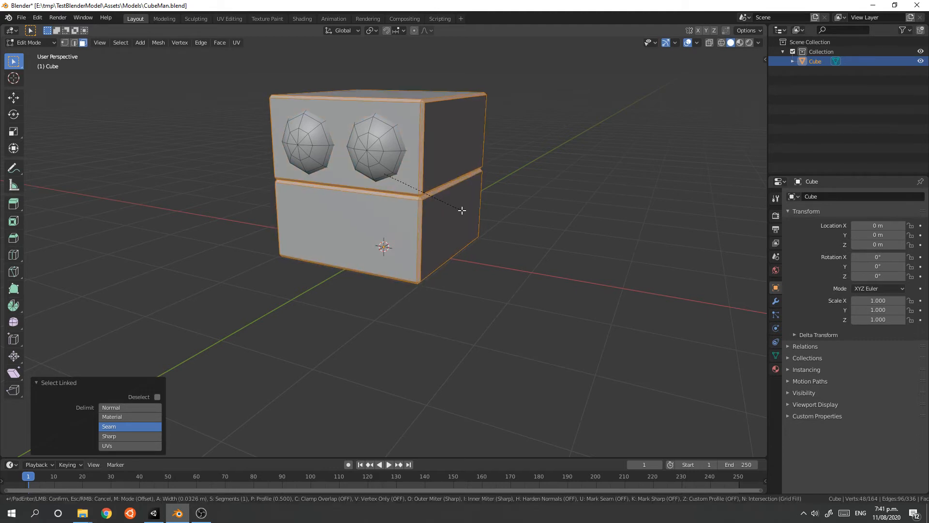
pyautogui.click(461, 210)
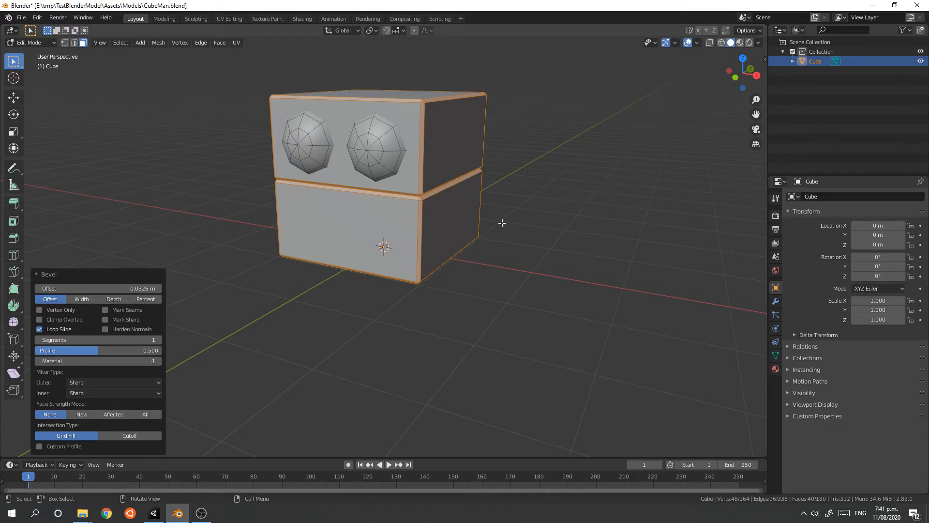
# - Save the model and check the bevelled CubeMan up close in the Unity scene before returning to Blender
pyautogui.hotkey('ctrl', 's')
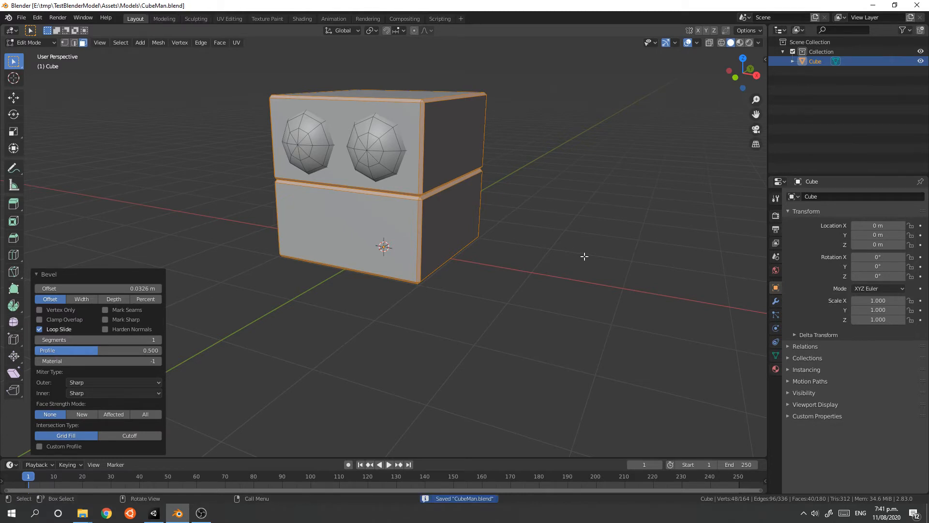
pyautogui.click(153, 513)
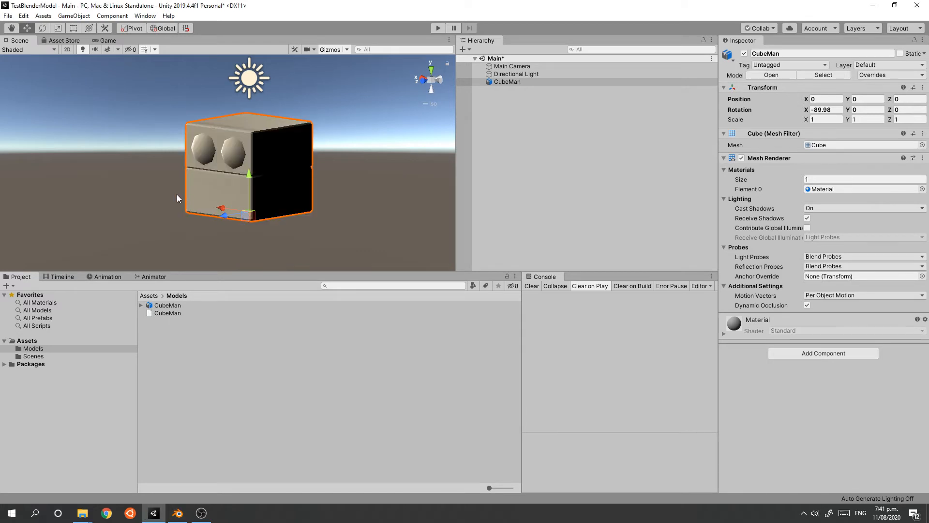
pyautogui.scroll(9, 169, 195)
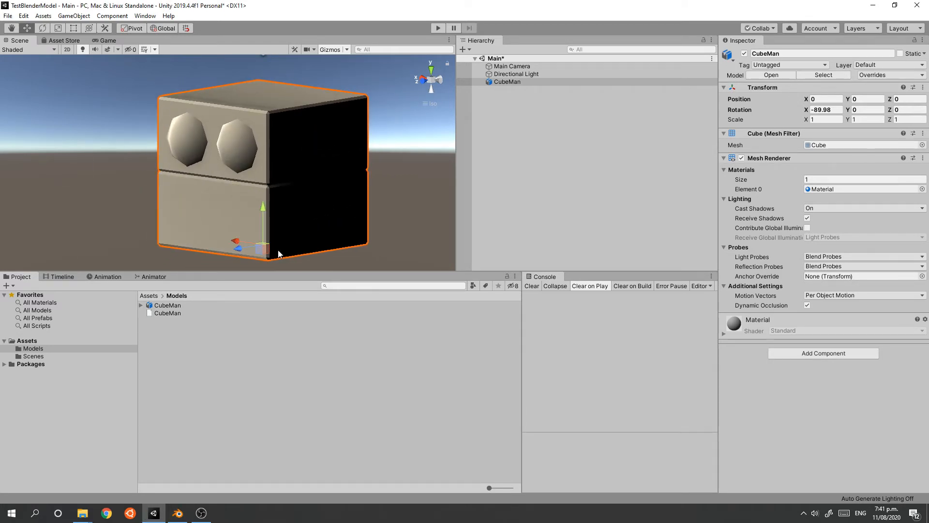
pyautogui.click(178, 513)
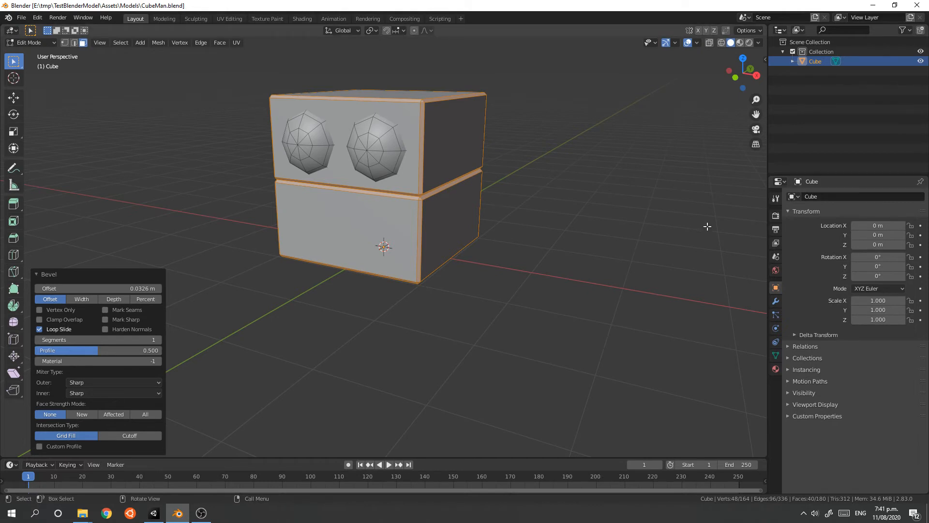
# - Select only the two body blocks, rename the existing material to Body and assign it to them
pyautogui.press('a')
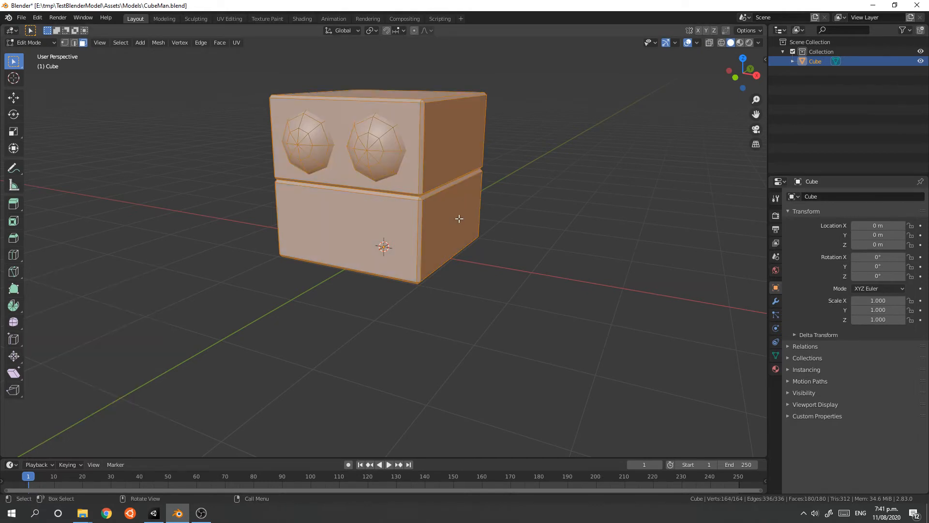
pyautogui.hotkey('alt', 'a')
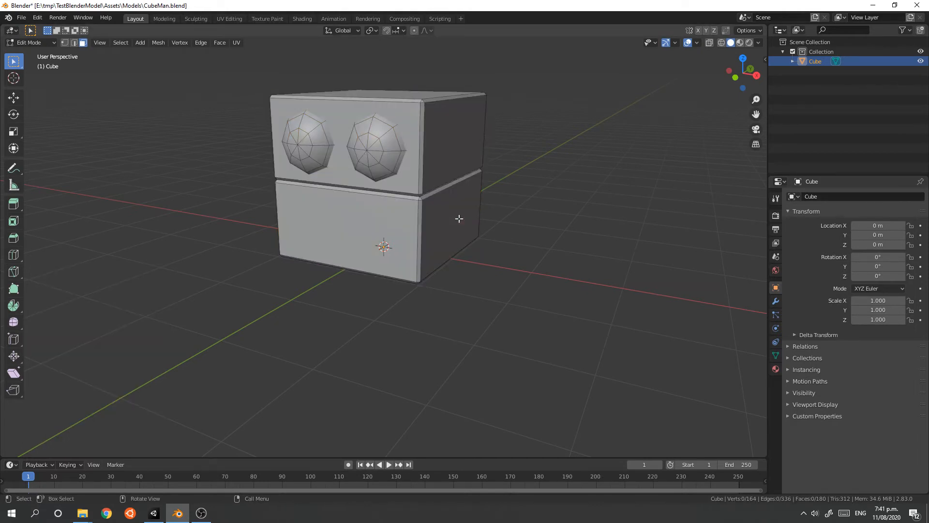
pyautogui.press('l')
pyautogui.press('l')
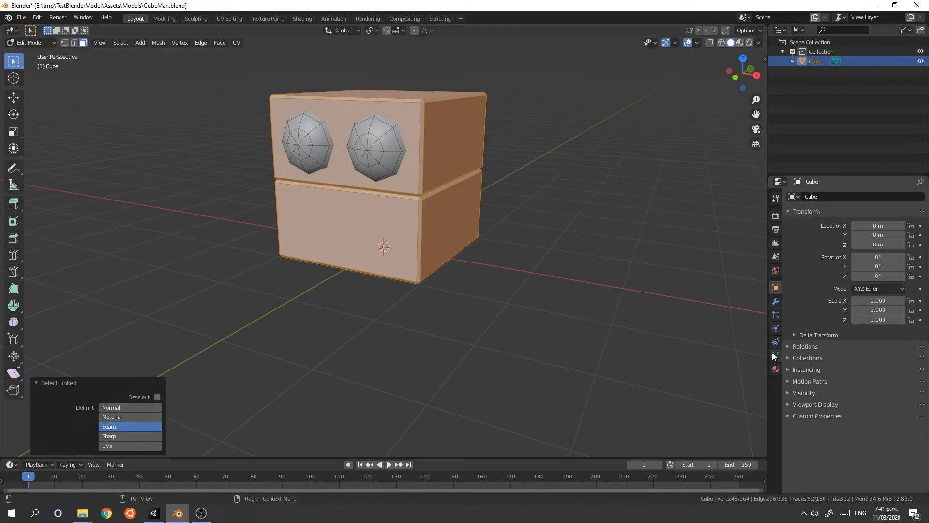
pyautogui.click(775, 369)
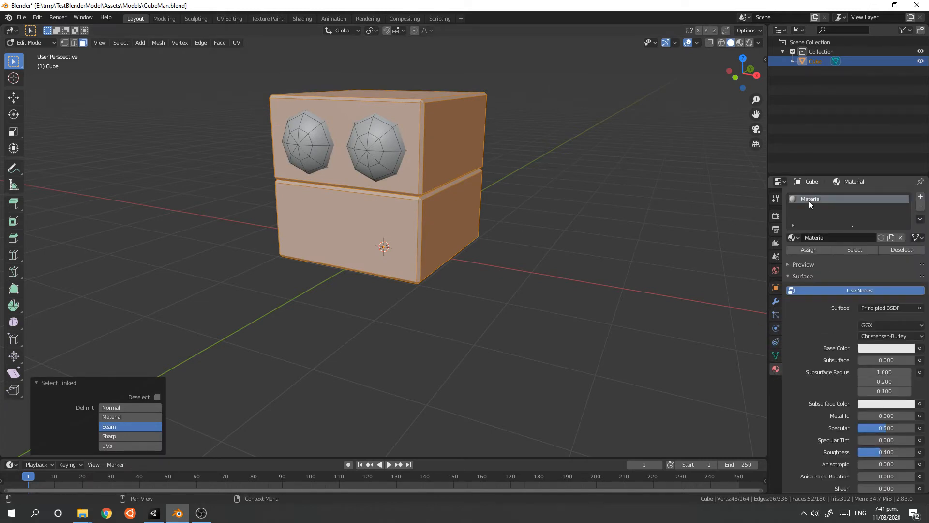
pyautogui.click(827, 237)
pyautogui.write('B')
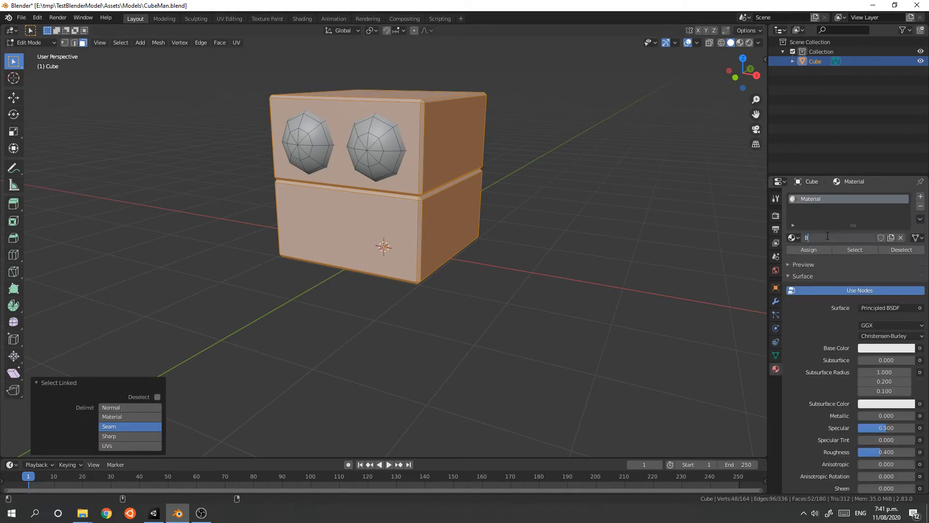
pyautogui.write('ody')
pyautogui.press('Return')
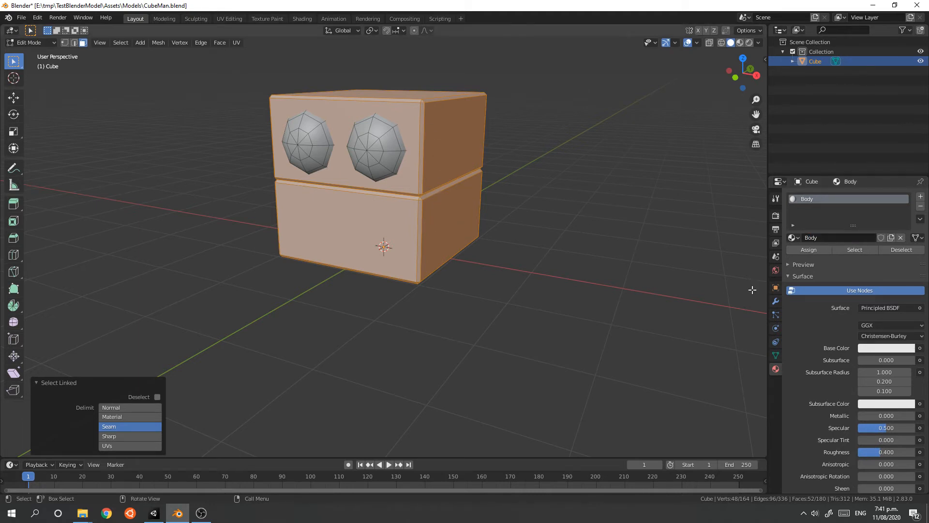
pyautogui.click(809, 252)
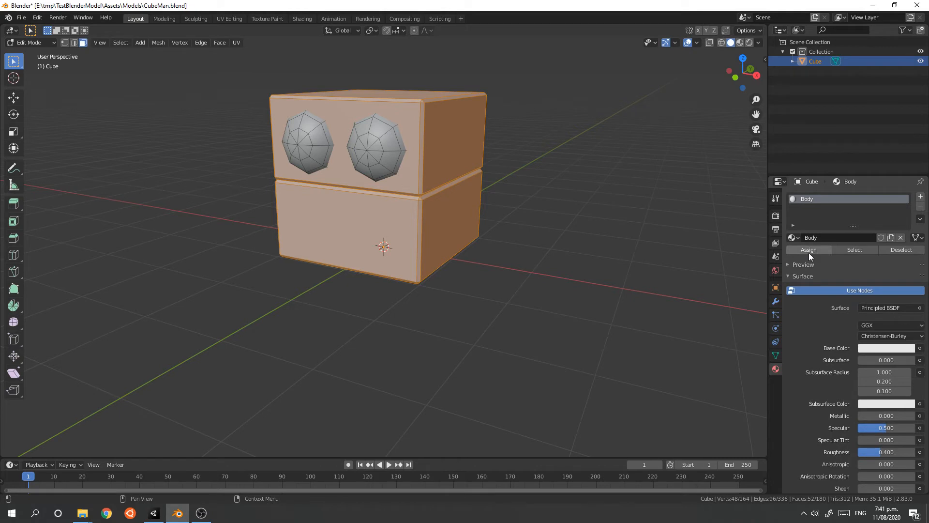
# - Set the Body material's base color to yellow, about H 0.143 and S 0.816, and display the viewport in Material Preview
pyautogui.click(878, 348)
pyautogui.moveTo(864, 244); pyautogui.dragTo(842, 262)
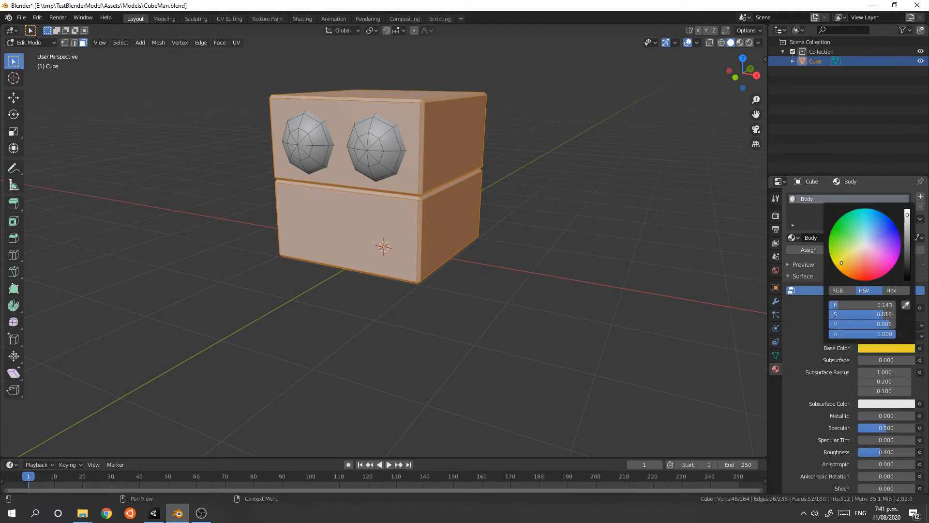
pyautogui.click(740, 43)
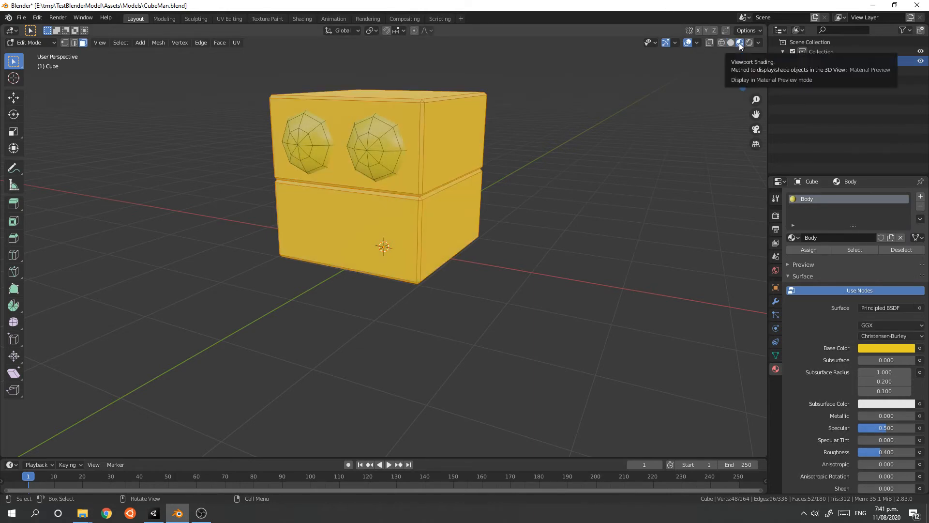
# - Select only the two eye spheres and add a new material named Eye
pyautogui.click(547, 214)
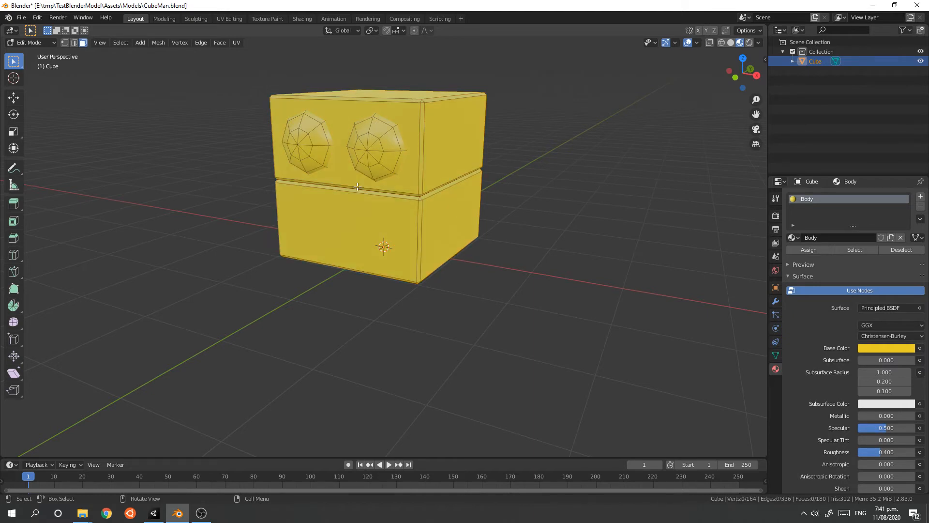
pyautogui.press('l')
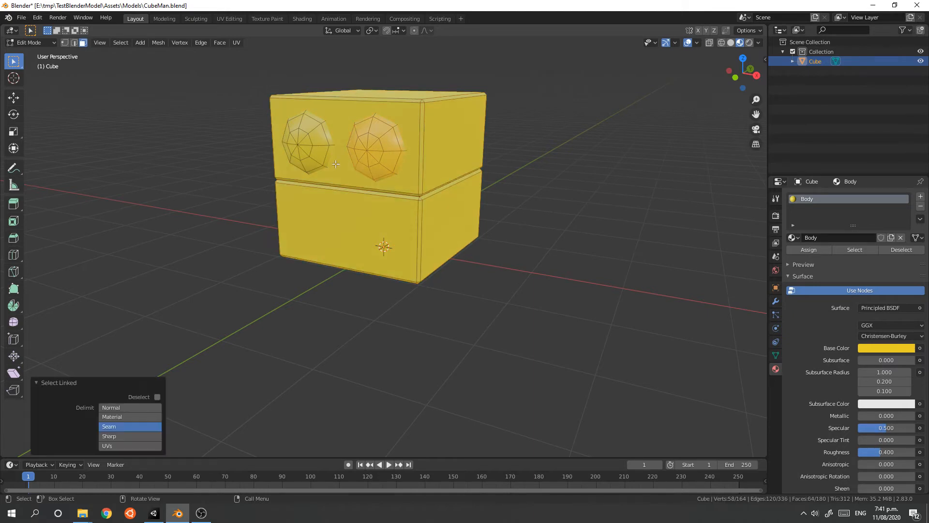
pyautogui.press('l')
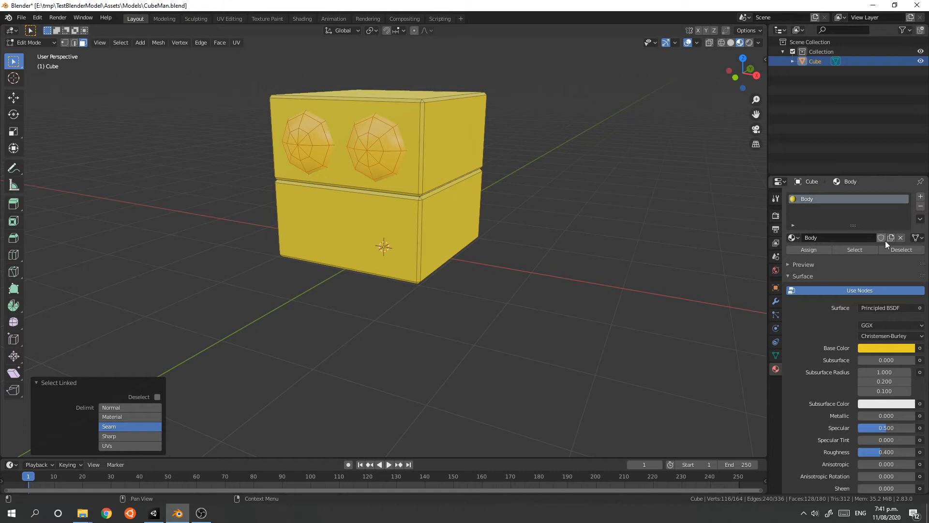
pyautogui.click(921, 196)
pyautogui.click(815, 259)
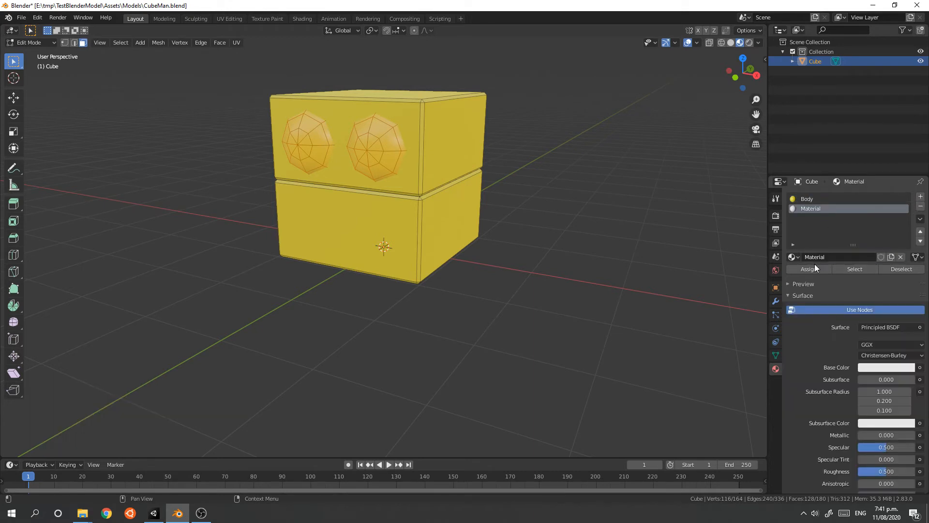
pyautogui.click(826, 254)
pyautogui.write('Eye')
pyautogui.press('Return')
# - Darken the Eye material's base color to near black, value about 0.053, and assign it to both eye spheres
pyautogui.click(882, 368)
pyautogui.moveTo(866, 266)
pyautogui.mouseDown()
pyautogui.moveTo(879, 269)
pyautogui.moveTo(862, 266)
pyautogui.mouseUp()
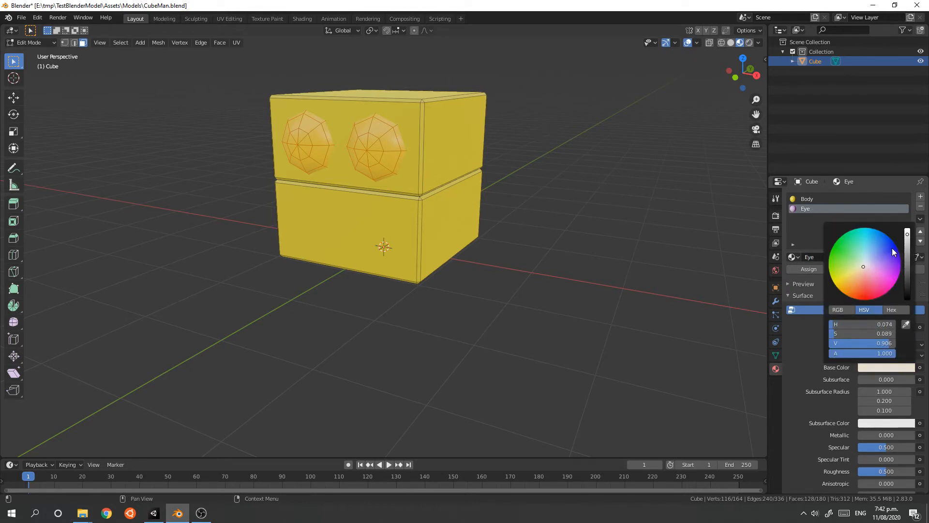
pyautogui.moveTo(908, 241); pyautogui.dragTo(908, 297)
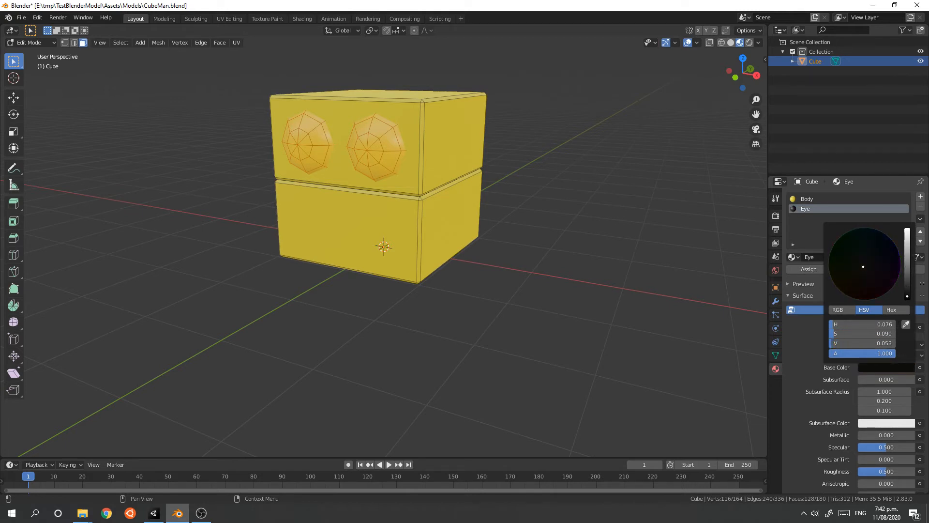
pyautogui.click(811, 271)
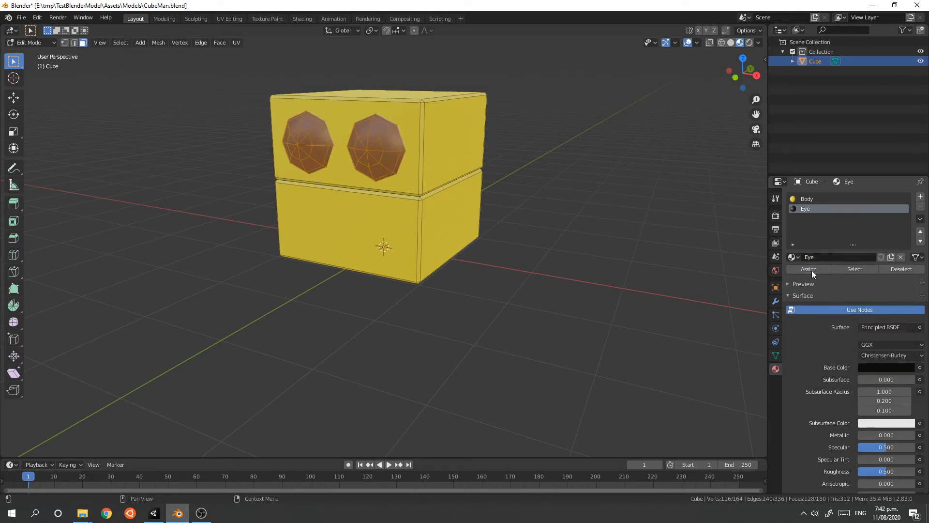
pyautogui.click(542, 274)
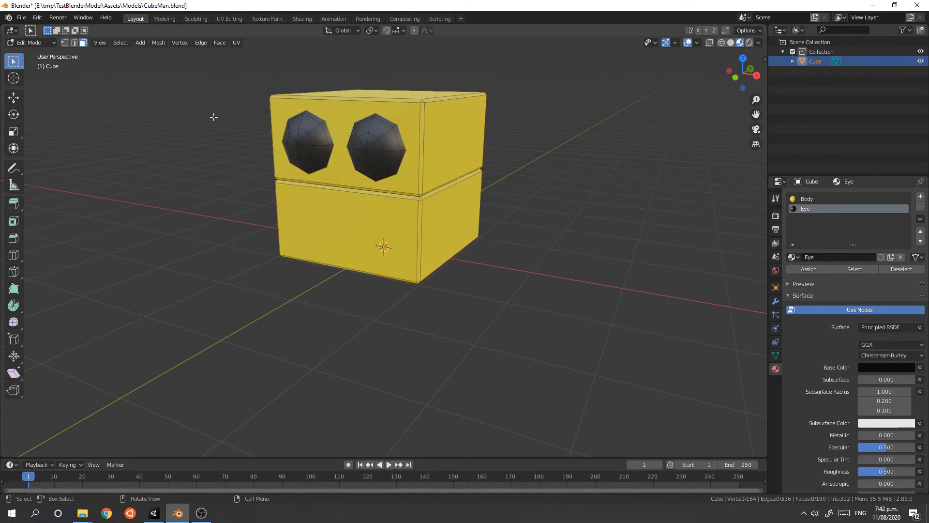
# - Select the ring of eight triangular faces at the front center of each eye sphere as pupils
pyautogui.scroll(2, 298, 136)
pyautogui.scroll(-1, 297, 137)
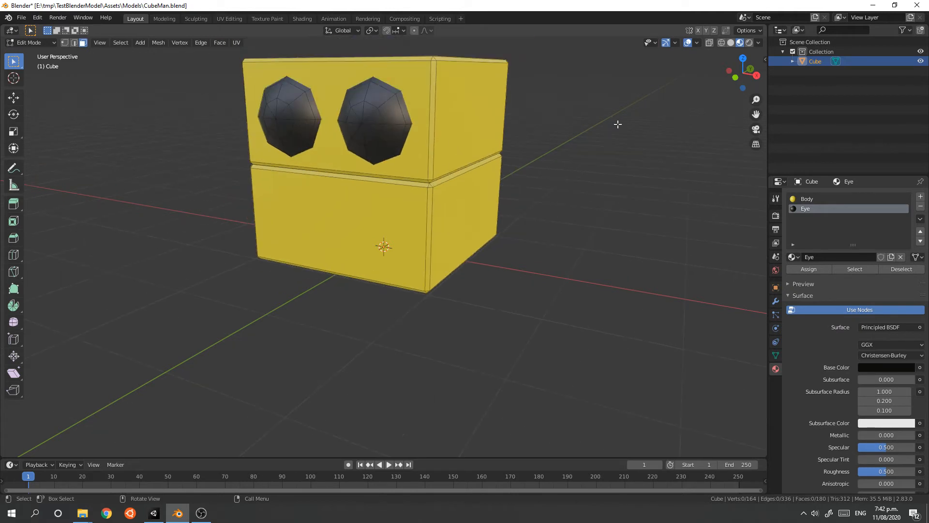
pyautogui.keyDown('shift'); pyautogui.click(281, 111); pyautogui.keyUp('shift')
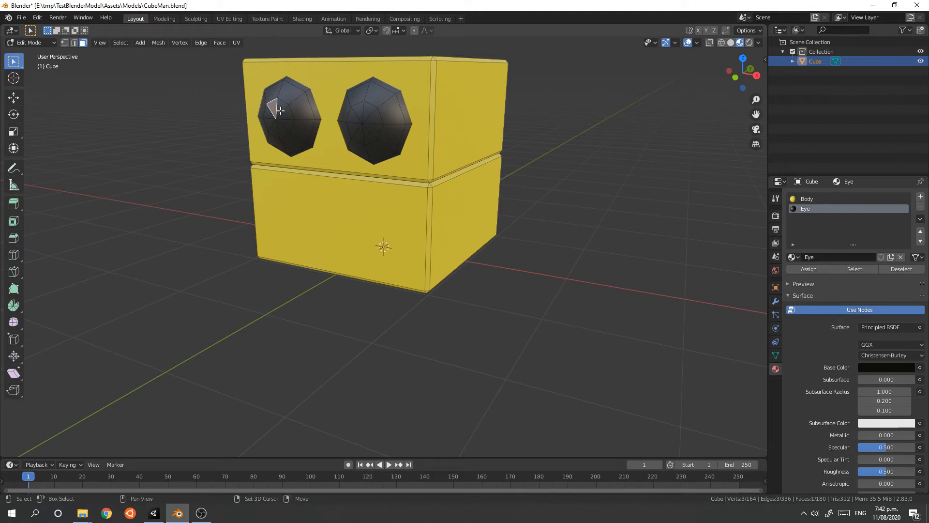
pyautogui.keyDown('shift'); pyautogui.click(285, 113); pyautogui.keyUp('shift')
pyautogui.keyDown('shift'); pyautogui.click(286, 124); pyautogui.keyUp('shift')
pyautogui.keyDown('shift'); pyautogui.click(282, 129); pyautogui.keyUp('shift')
pyautogui.keyDown('shift'); pyautogui.click(275, 128); pyautogui.keyUp('shift')
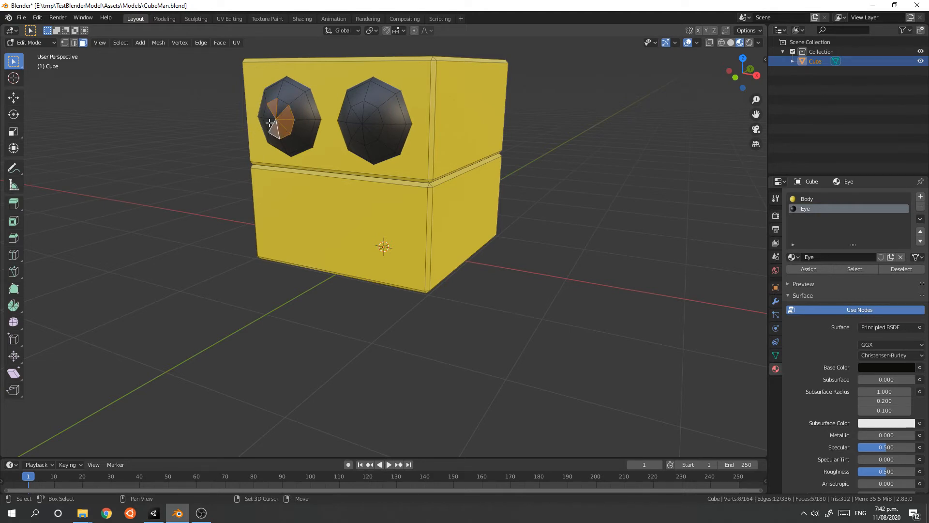
pyautogui.keyDown('shift'); pyautogui.click(270, 124); pyautogui.keyUp('shift')
pyautogui.keyDown('shift'); pyautogui.click(268, 115); pyautogui.keyUp('shift')
pyautogui.keyDown('shift'); pyautogui.click(279, 104); pyautogui.keyUp('shift')
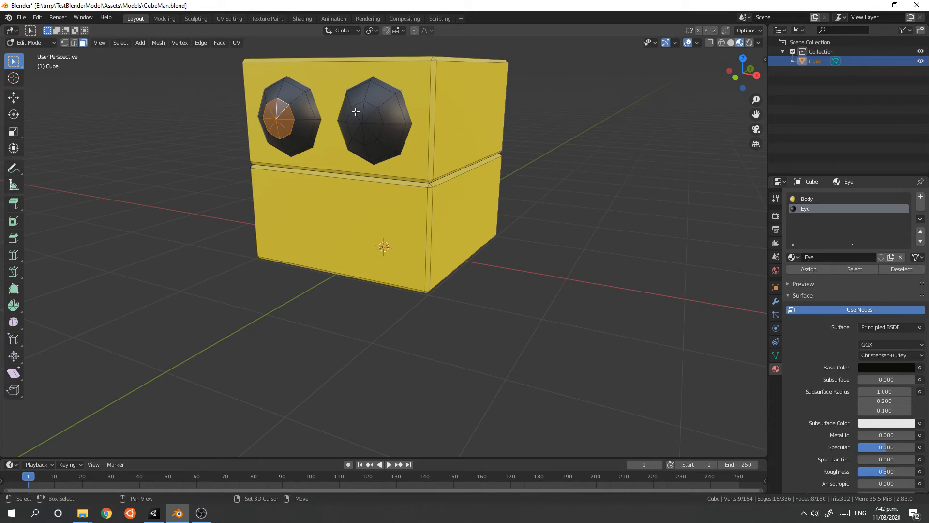
pyautogui.keyDown('shift'); pyautogui.click(357, 113); pyautogui.keyUp('shift')
pyautogui.keyDown('shift'); pyautogui.click(366, 108); pyautogui.keyUp('shift')
pyautogui.keyDown('shift'); pyautogui.click(375, 116); pyautogui.keyUp('shift')
pyautogui.keyDown('shift'); pyautogui.click(372, 130); pyautogui.keyUp('shift')
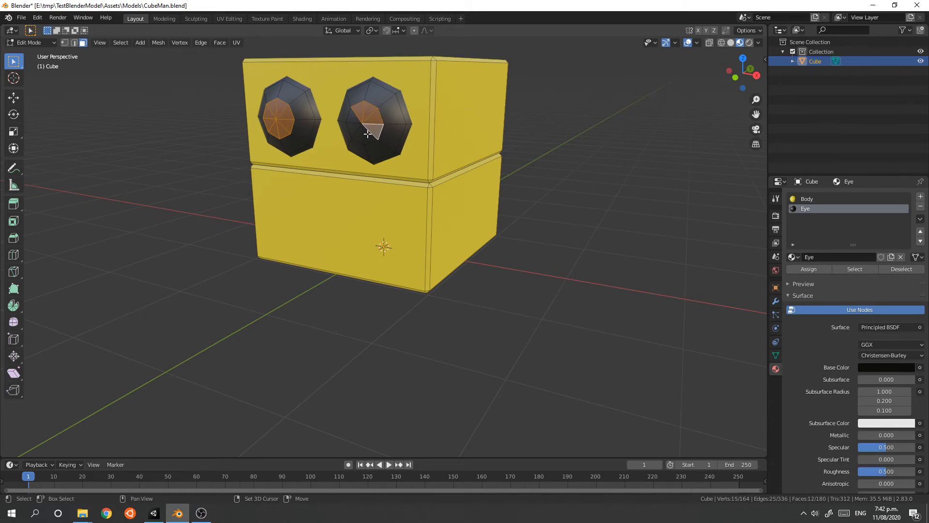
pyautogui.keyDown('shift'); pyautogui.click(374, 137); pyautogui.keyUp('shift')
pyautogui.keyDown('shift'); pyautogui.click(365, 140); pyautogui.keyUp('shift')
pyautogui.keyDown('shift'); pyautogui.click(356, 133); pyautogui.keyUp('shift')
pyautogui.keyDown('shift'); pyautogui.click(353, 118); pyautogui.keyUp('shift')
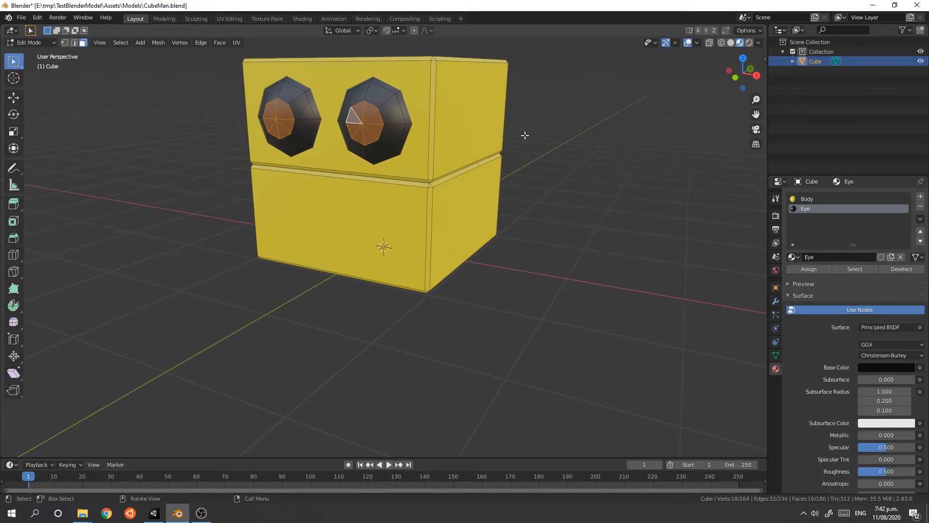
# - Add a new material named Pupil and assign it to the selected front faces of both eyes
pyautogui.click(921, 196)
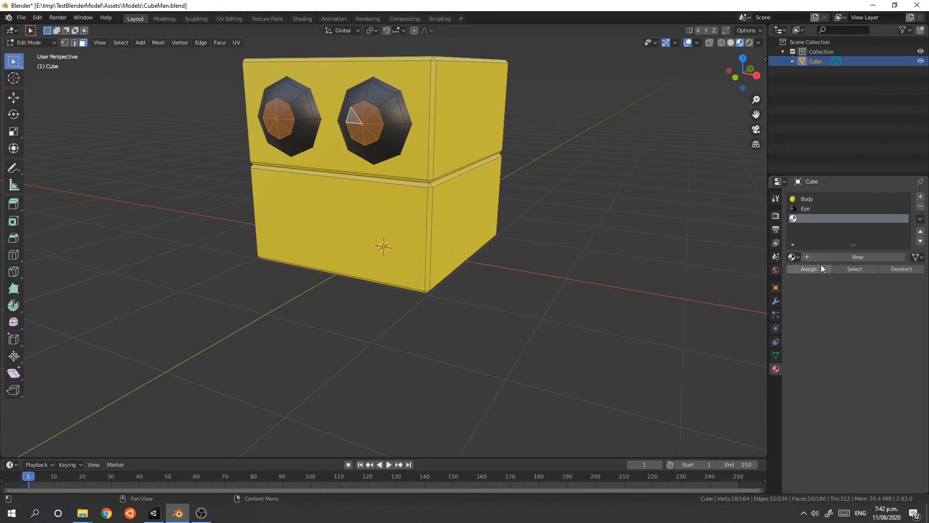
pyautogui.click(814, 257)
pyautogui.click(836, 257)
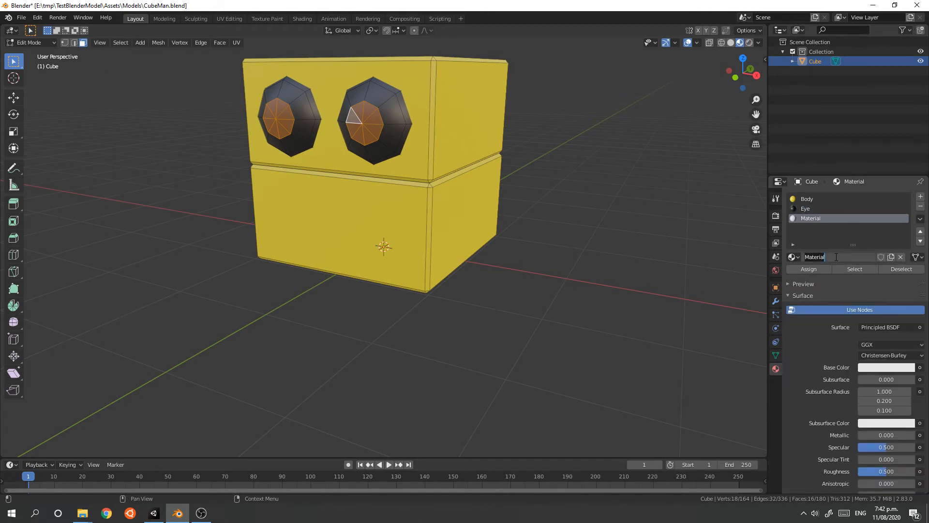
pyautogui.write('Pupil')
pyautogui.press('Return')
pyautogui.click(809, 269)
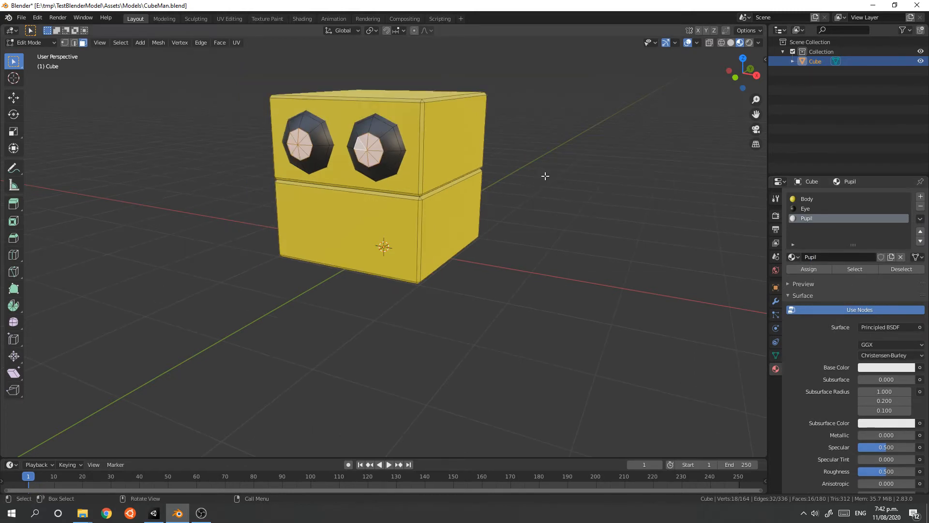
# - Return to Object Mode, check the colored CubeMan from another angle and save the file
pyautogui.press('Tab')
pyautogui.moveTo(576, 212); pyautogui.dragTo(159, 234, button='middle')
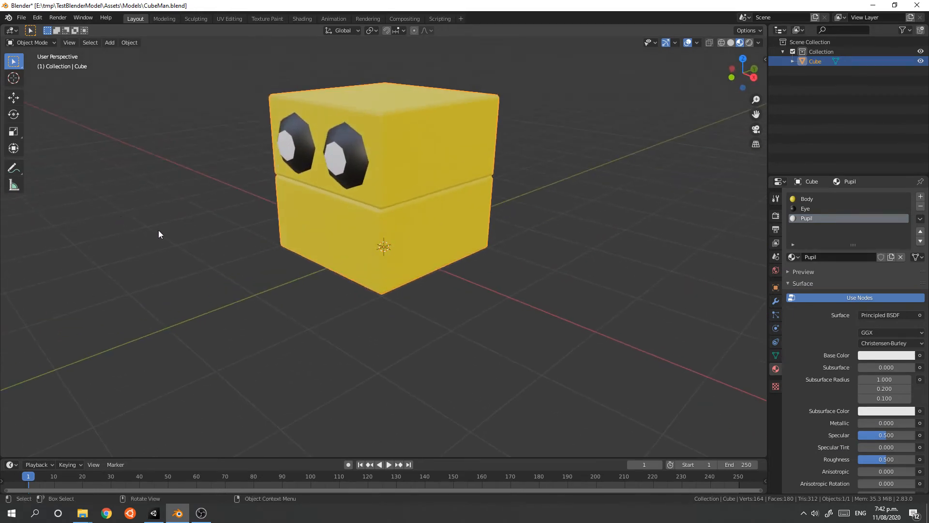
pyautogui.hotkey('ctrl', 's')
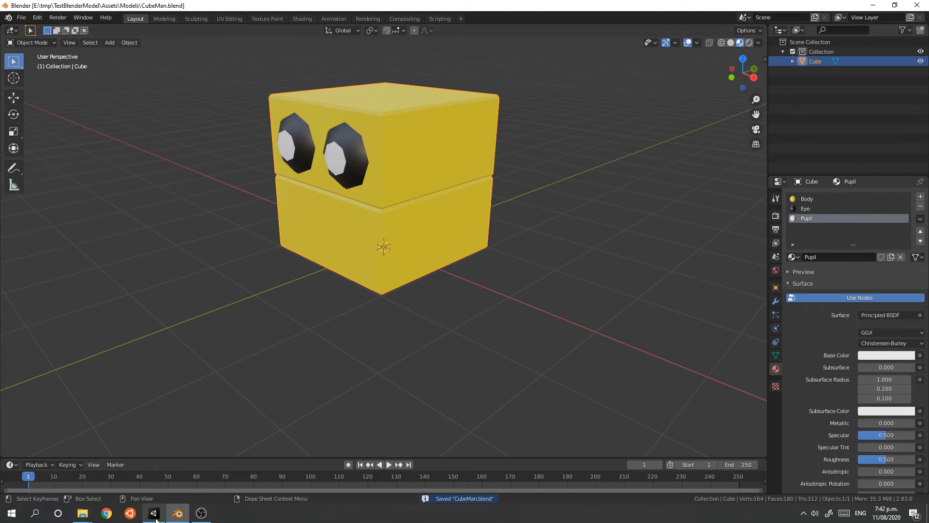
# - Switch to Unity and look at the updated CubeMan in the scene from slightly farther away
pyautogui.click(155, 516)
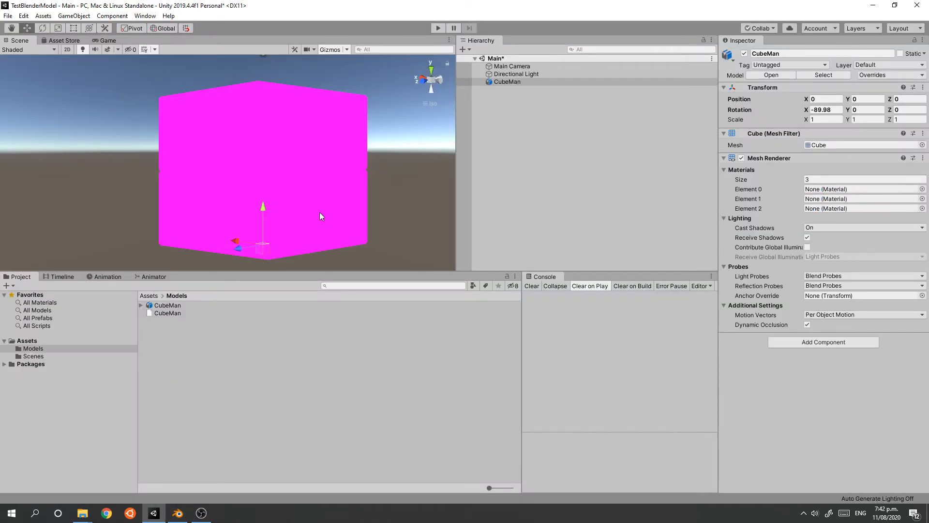
pyautogui.scroll(-2, 328, 197)
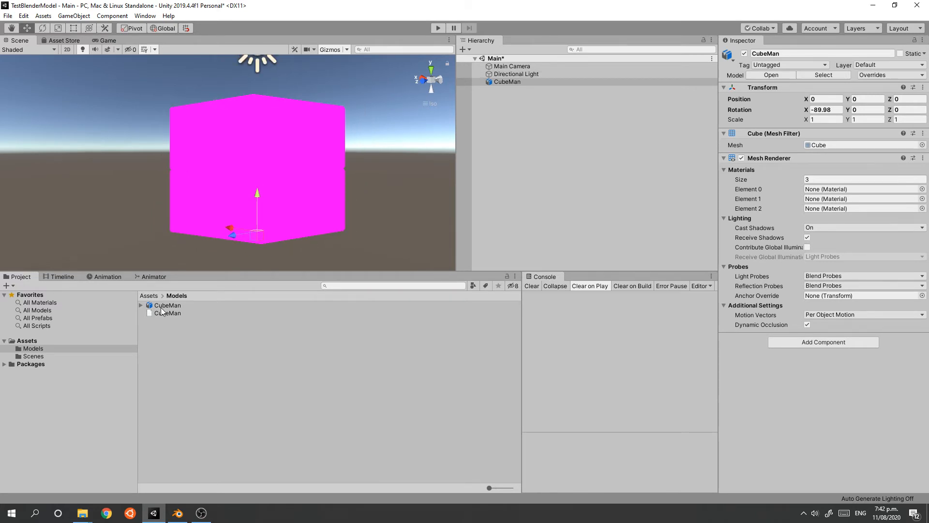
pyautogui.moveTo(362, 180); pyautogui.dragTo(374, 184, button='middle')
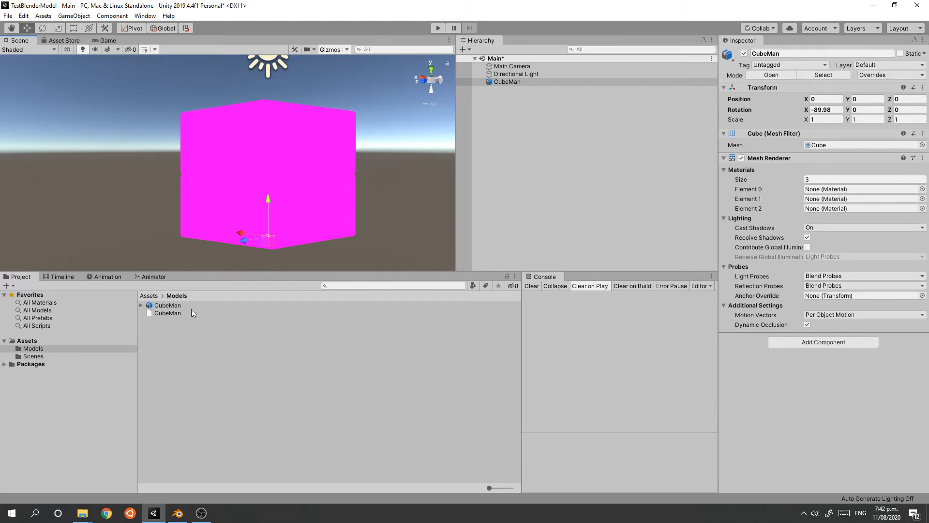
# - Select the CubeMan model asset and go through its import settings up to the material remapping options
pyautogui.click(159, 305)
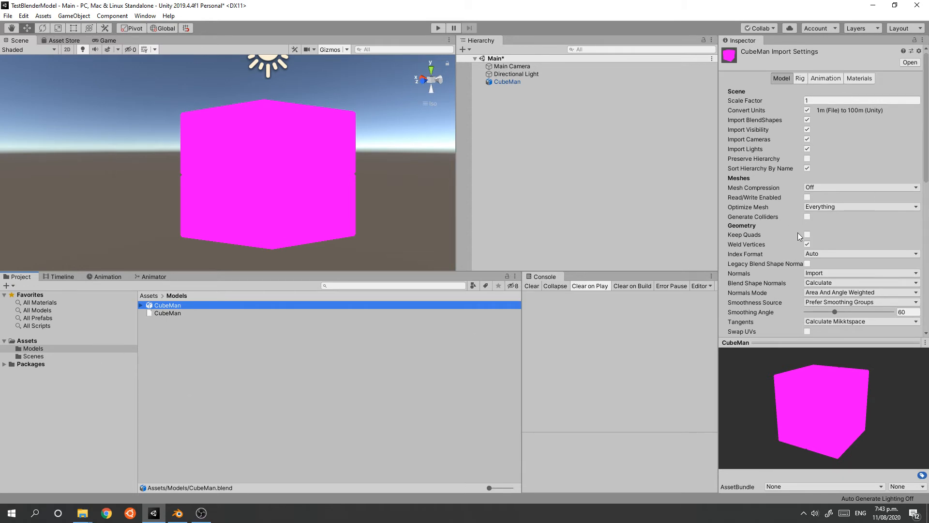
pyautogui.scroll(-10, 778, 292)
pyautogui.scroll(10, 778, 292)
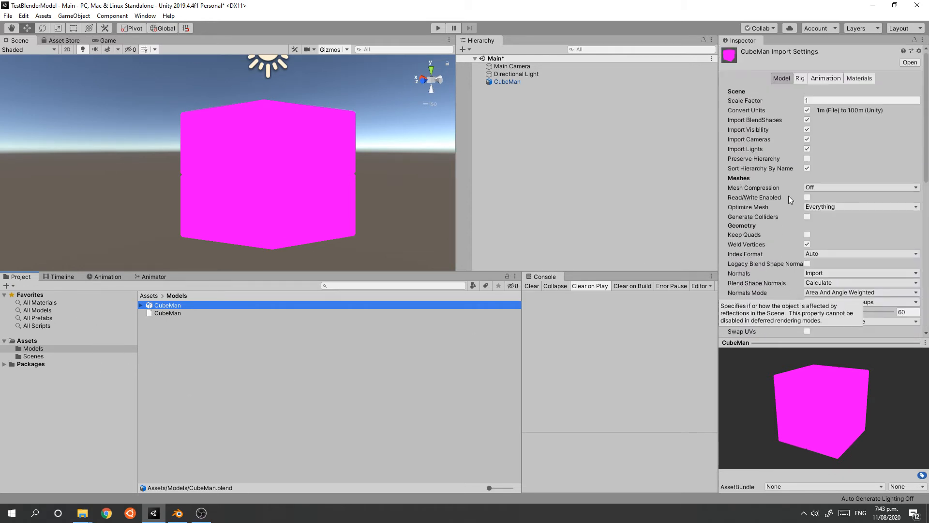
pyautogui.click(800, 78)
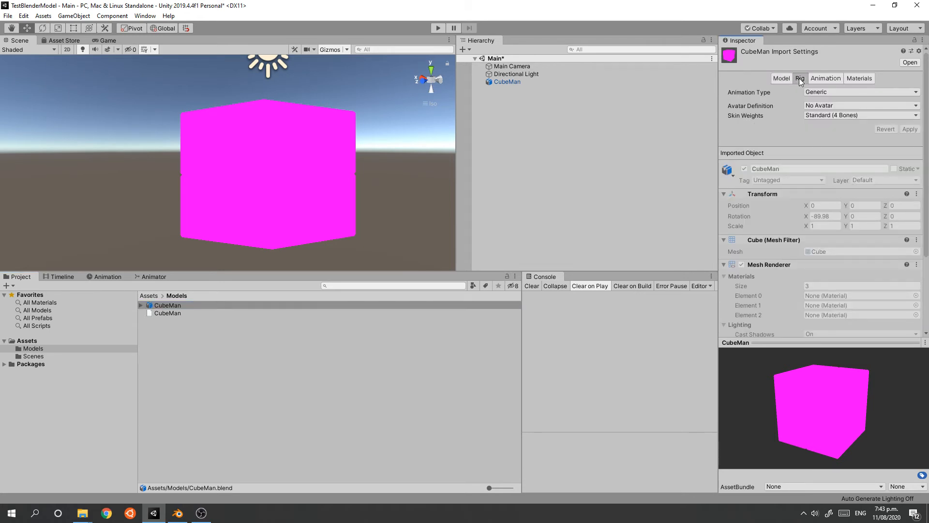
pyautogui.click(825, 78)
pyautogui.click(854, 78)
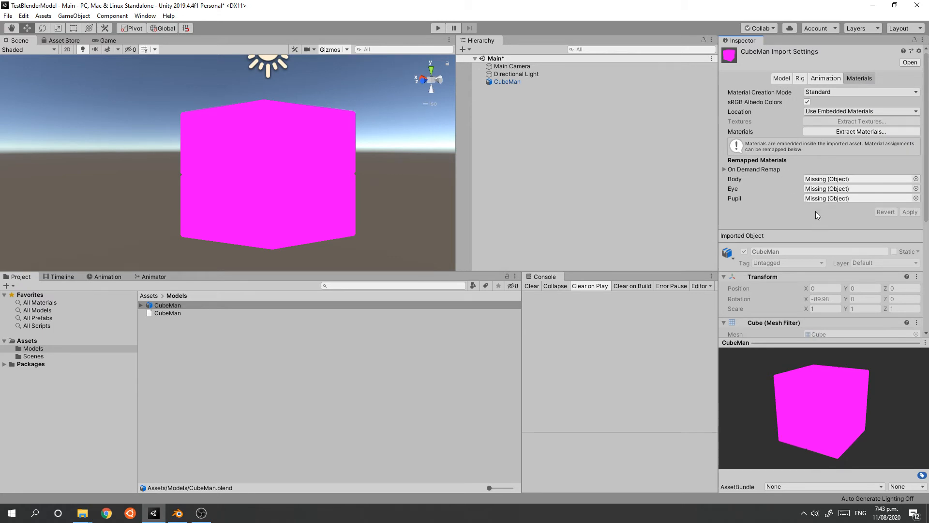
# - Set the remapped materials for Body, Eye and Pupil to None and apply the import settings
pyautogui.click(916, 178)
pyautogui.doubleClick(252, 203)
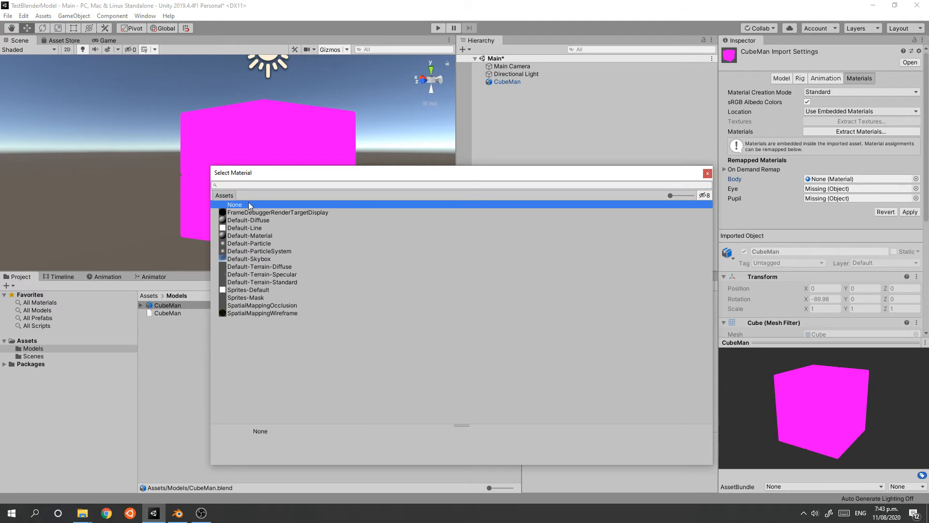
pyautogui.click(916, 188)
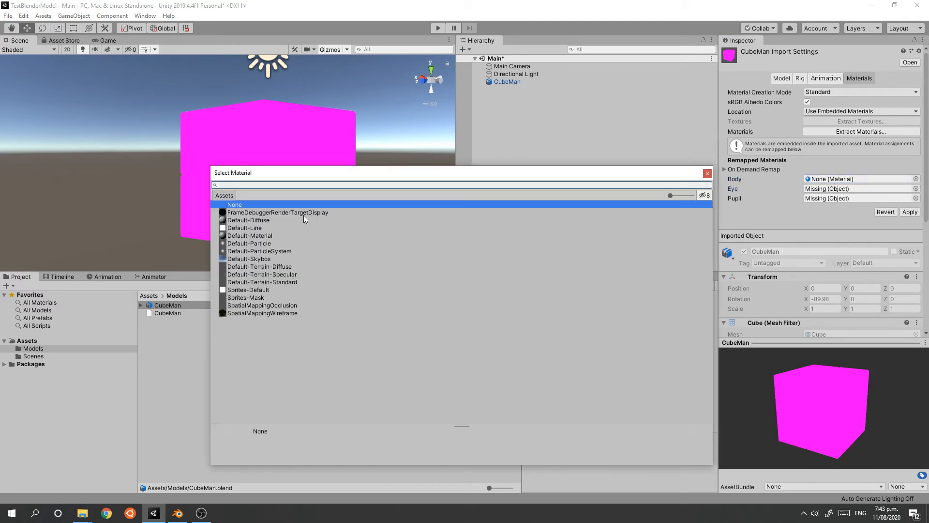
pyautogui.doubleClick(261, 205)
pyautogui.click(916, 198)
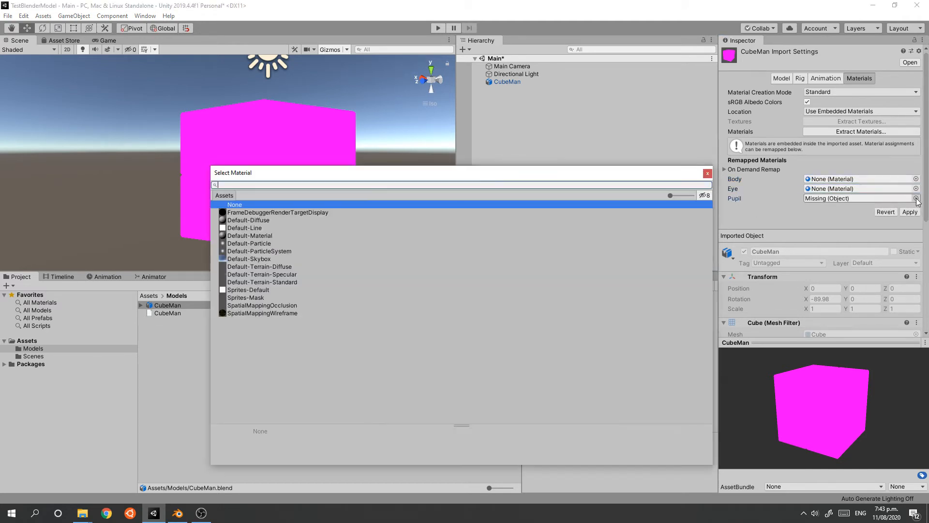
pyautogui.doubleClick(257, 205)
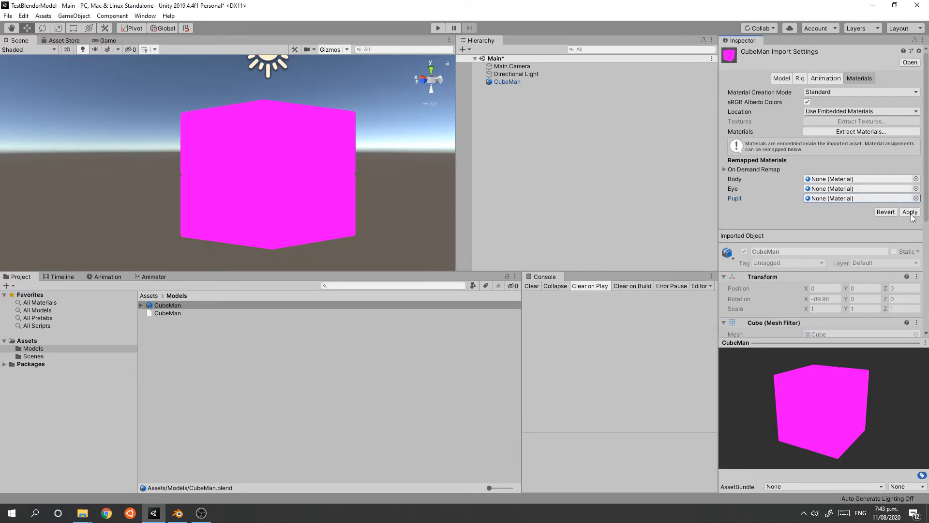
pyautogui.click(910, 212)
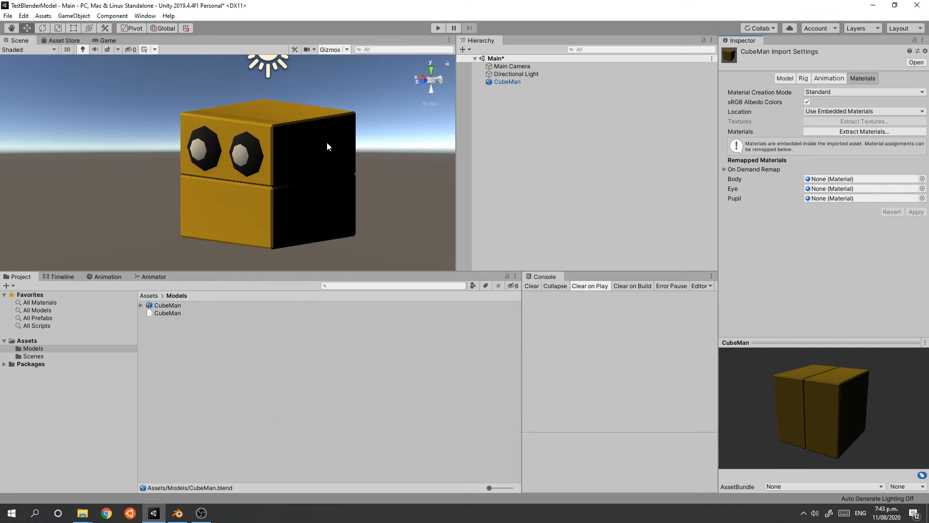
# - Create a new material named BodyMat in the Models folder
pyautogui.rightClick(178, 342)
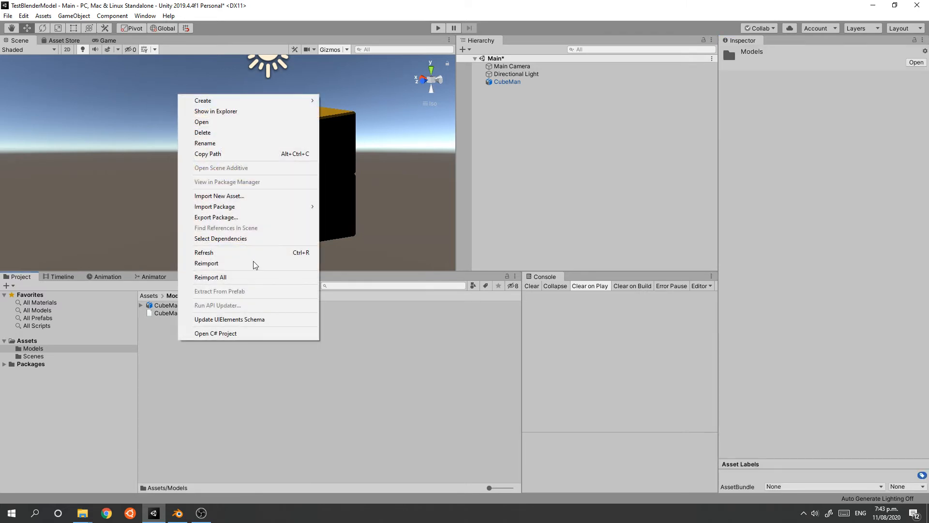
pyautogui.moveTo(258, 109)
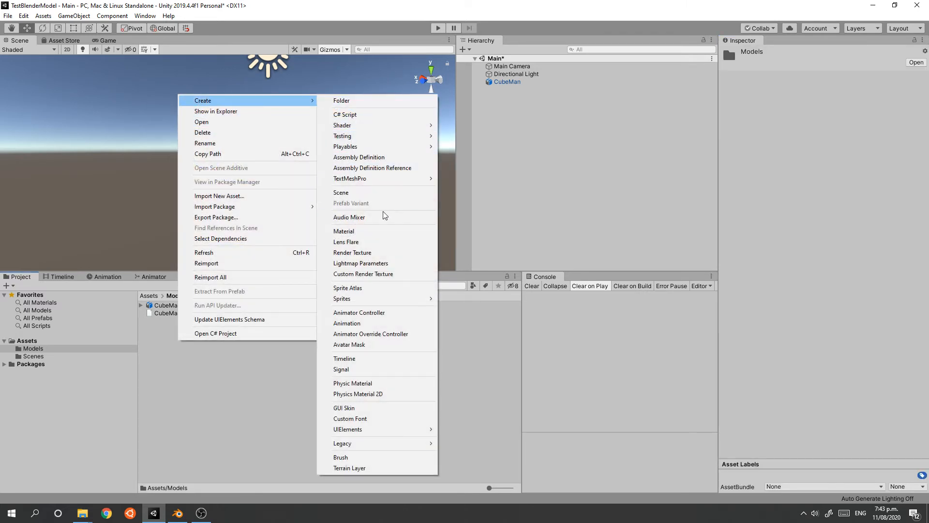
pyautogui.click(381, 231)
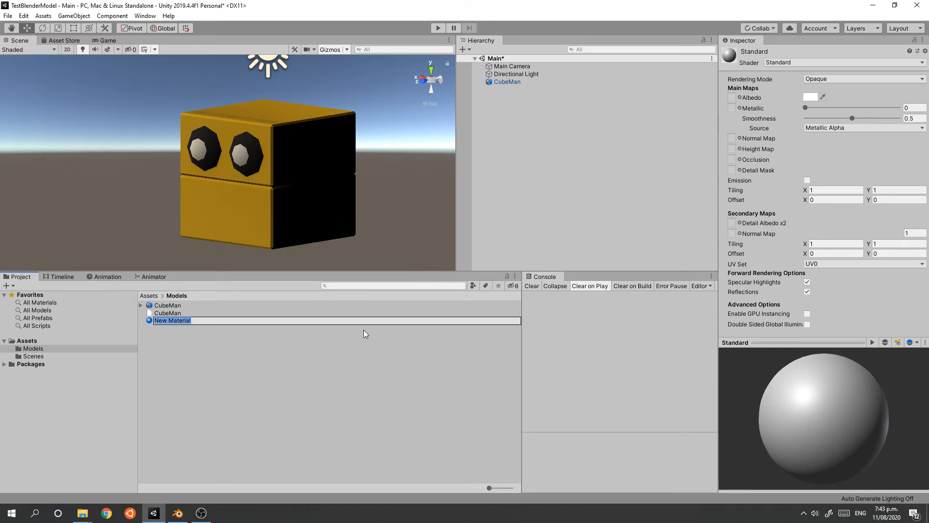
pyautogui.write('BodyMat')
pyautogui.press('Return')
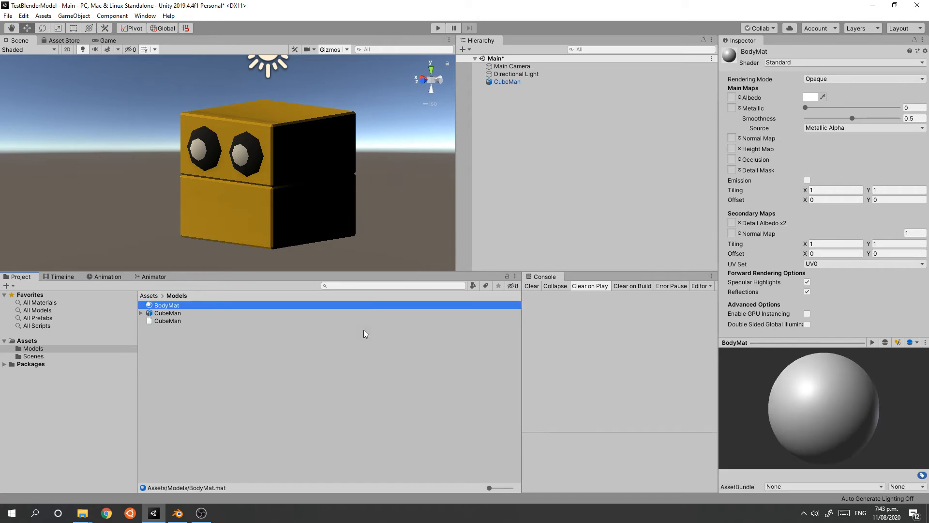
# - Set BodyMat's albedo color to yellow (FFEC00) and slightly adjust its smoothness
pyautogui.click(810, 96)
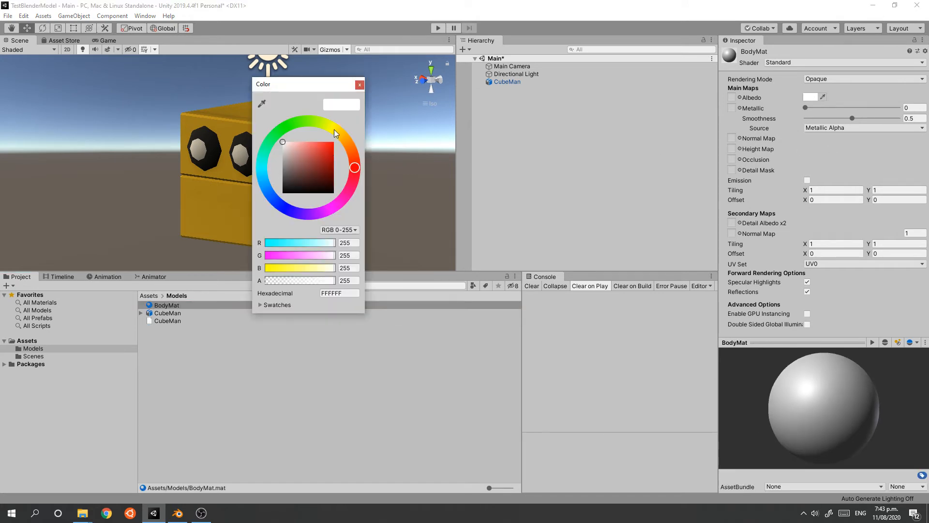
pyautogui.moveTo(334, 130)
pyautogui.mouseDown()
pyautogui.moveTo(347, 139)
pyautogui.moveTo(342, 121)
pyautogui.mouseUp()
pyautogui.moveTo(322, 161); pyautogui.dragTo(338, 136)
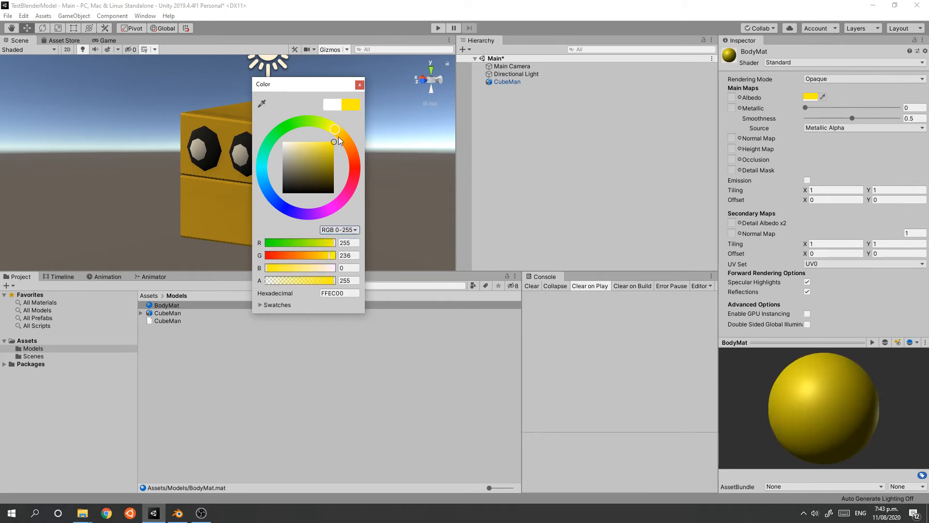
pyautogui.click(361, 85)
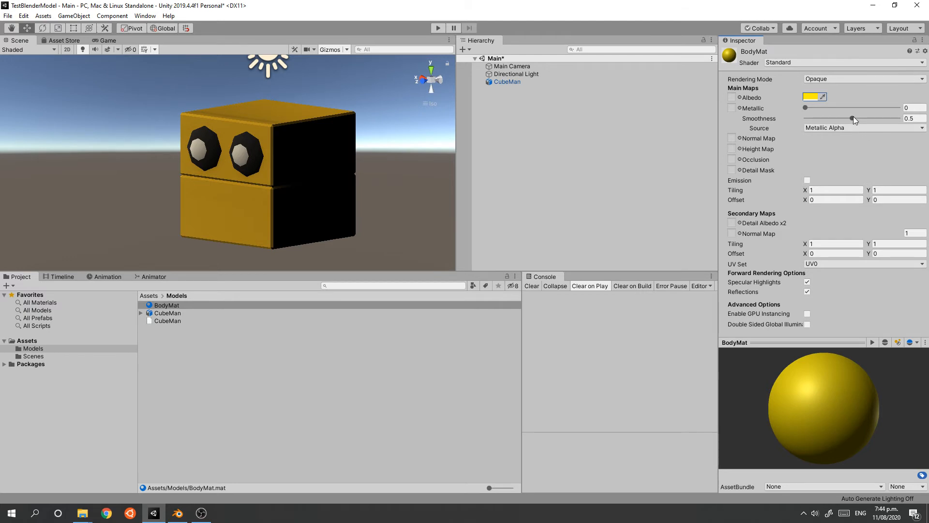
pyautogui.moveTo(853, 118)
pyautogui.mouseDown()
pyautogui.moveTo(866, 116)
pyautogui.moveTo(827, 120)
pyautogui.moveTo(839, 120)
pyautogui.moveTo(838, 107)
pyautogui.moveTo(798, 109)
pyautogui.moveTo(855, 119)
pyautogui.mouseUp()
# - Create a second material named EyeMat in the Models folder
pyautogui.rightClick(163, 360)
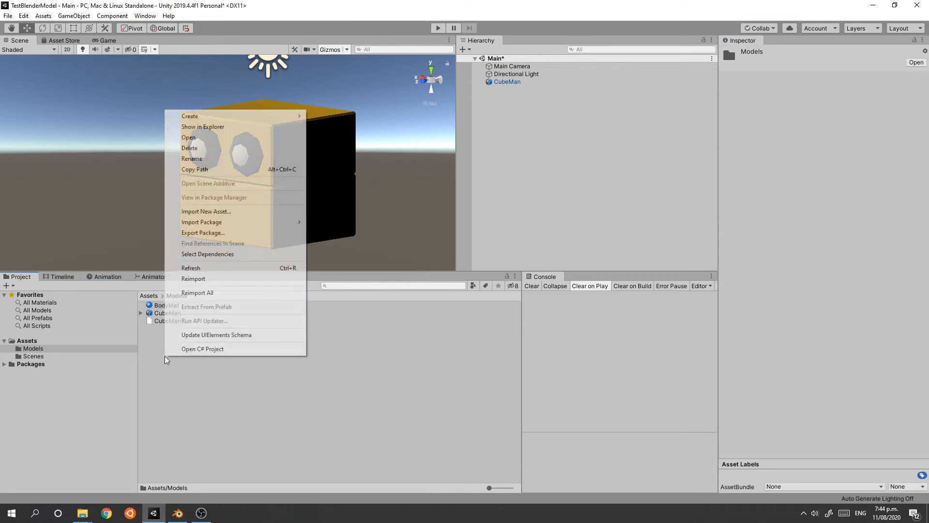
pyautogui.moveTo(224, 116)
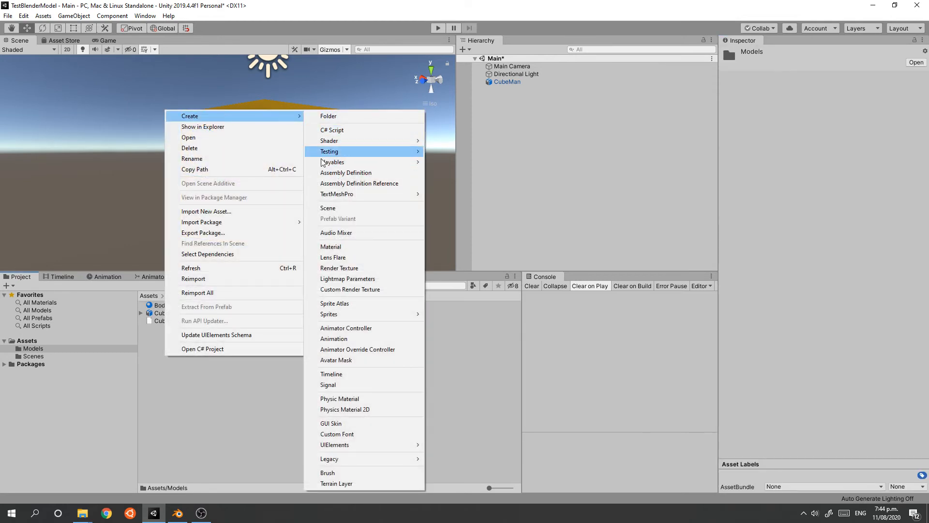
pyautogui.click(358, 247)
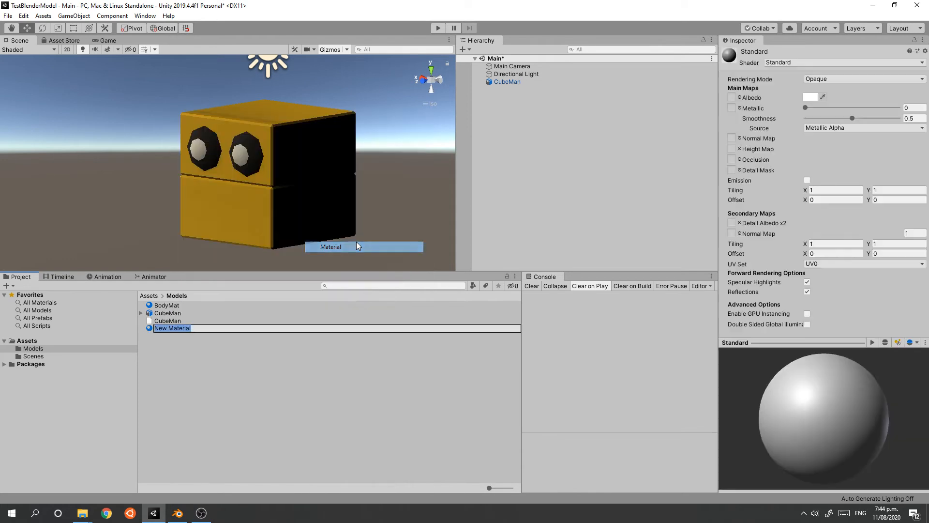
pyautogui.write('Ey')
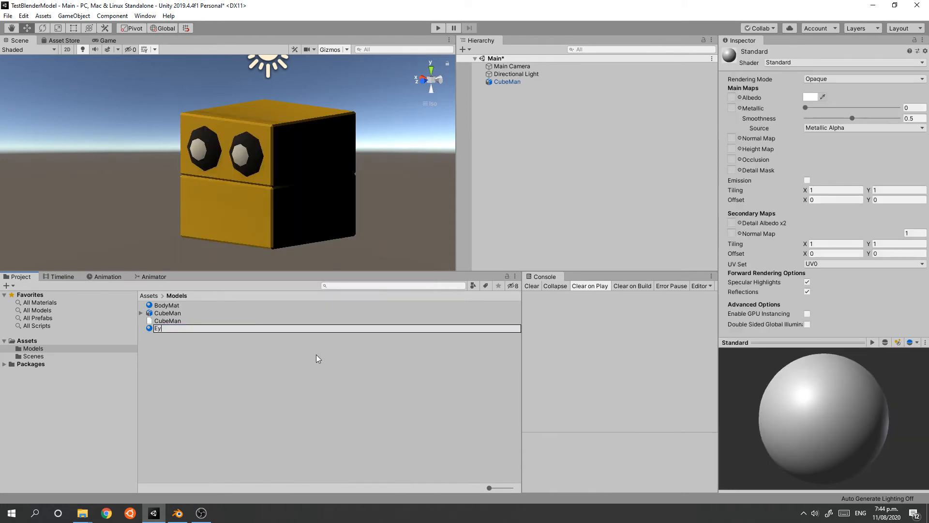
pyautogui.write('eMat')
pyautogui.press('Return')
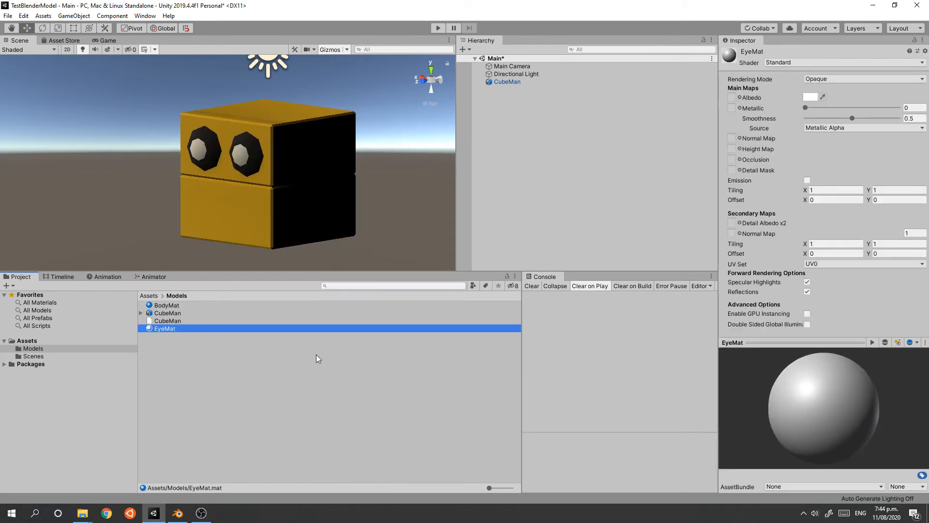
# - Set EyeMat's albedo color to black (000000) and raise its smoothness to about 0.669
pyautogui.click(811, 97)
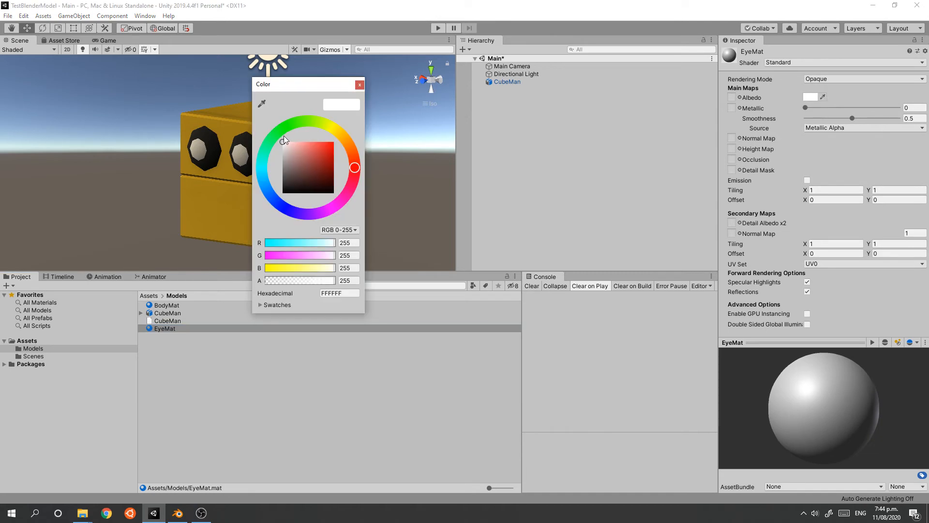
pyautogui.moveTo(284, 139); pyautogui.dragTo(279, 198)
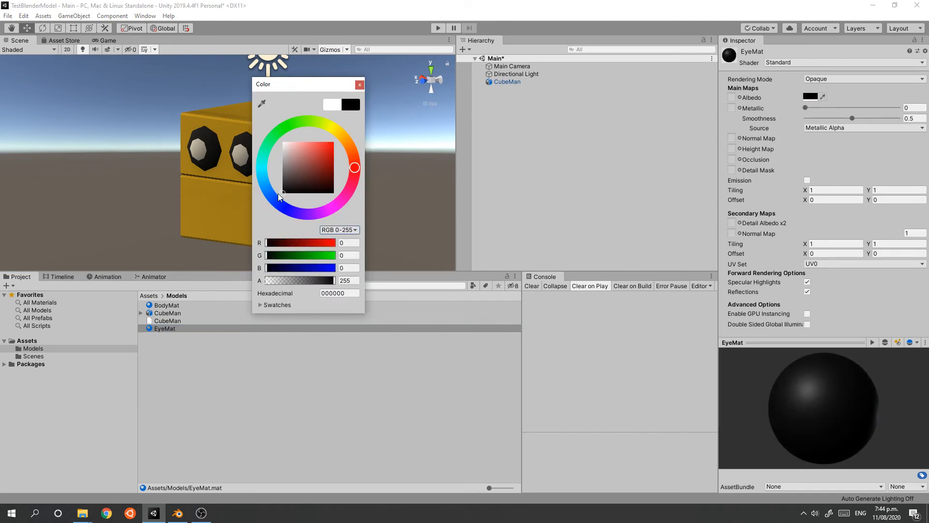
pyautogui.click(359, 85)
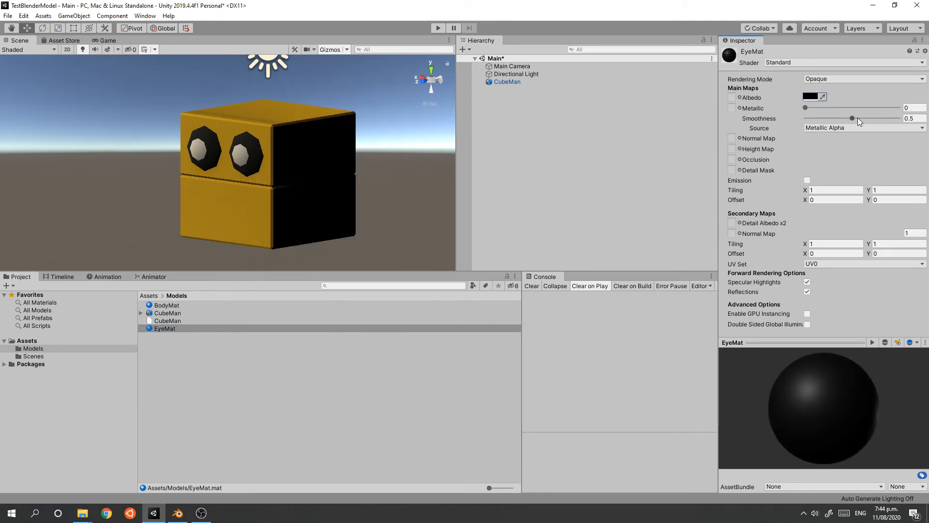
pyautogui.moveTo(857, 117); pyautogui.dragTo(869, 121)
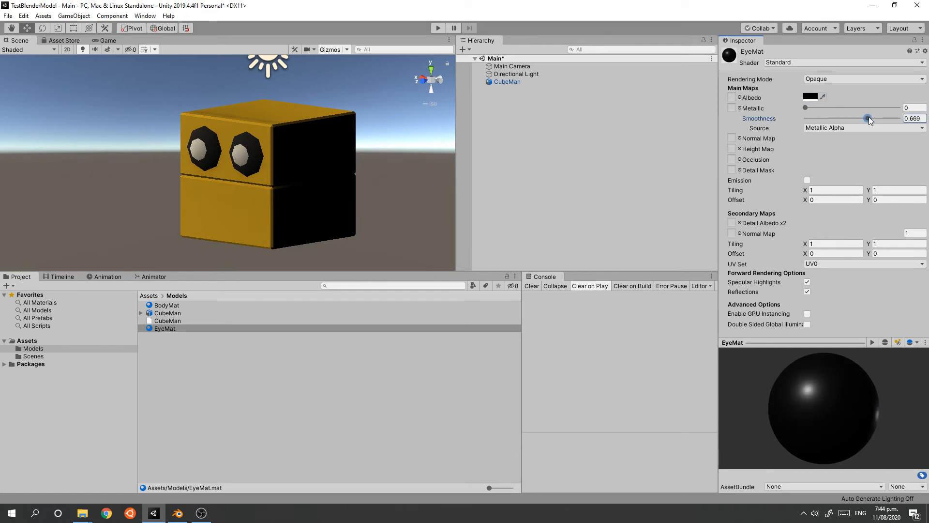
# - Create a third material named PupilMat in the Models folder, keeping its default white albedo
pyautogui.click(277, 389)
pyautogui.rightClick(219, 374)
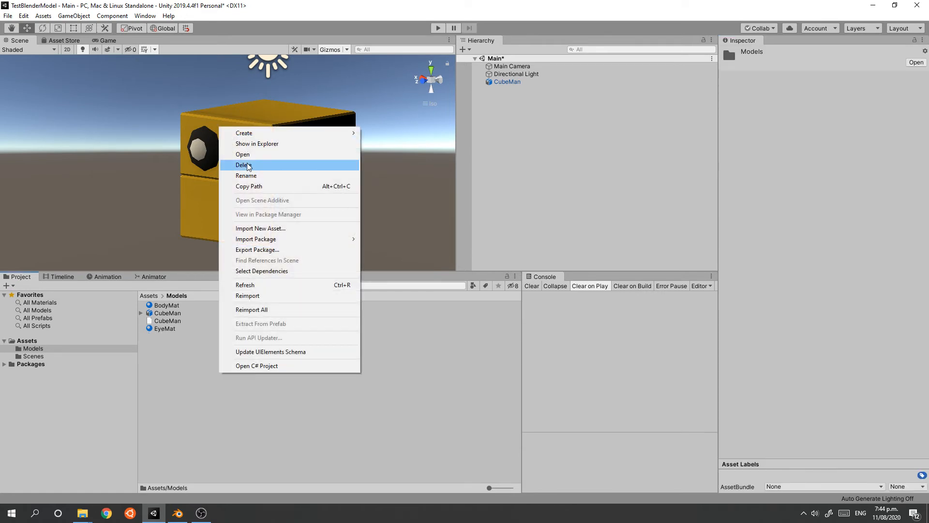
pyautogui.moveTo(275, 135)
pyautogui.click(393, 265)
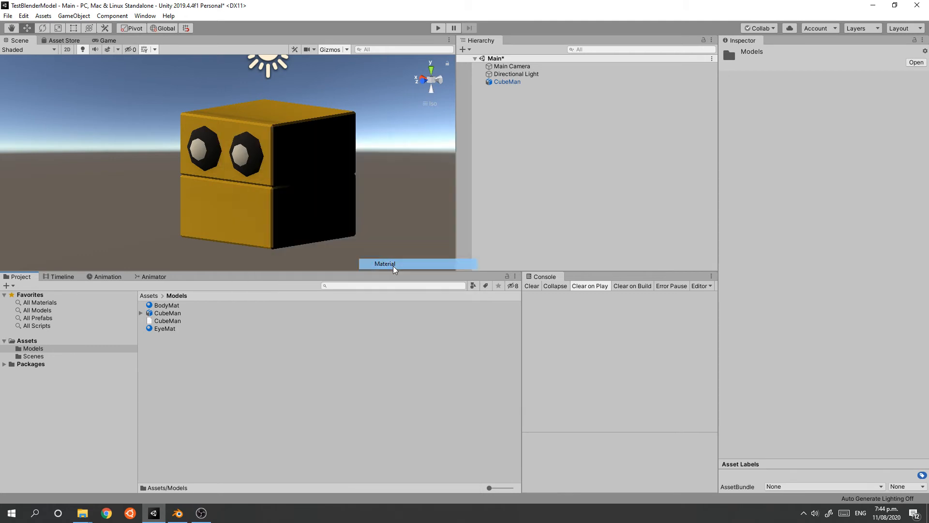
pyautogui.write('Pu')
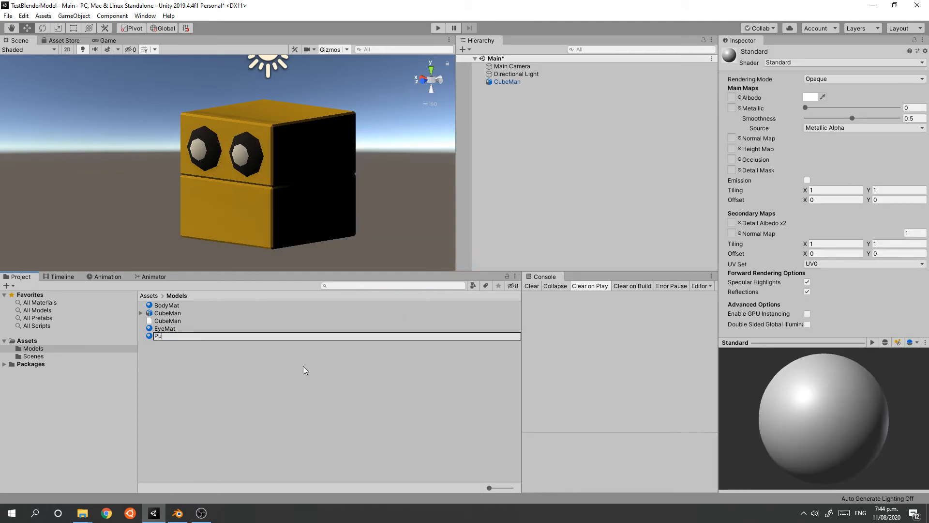
pyautogui.write('pilMat')
pyautogui.press('Return')
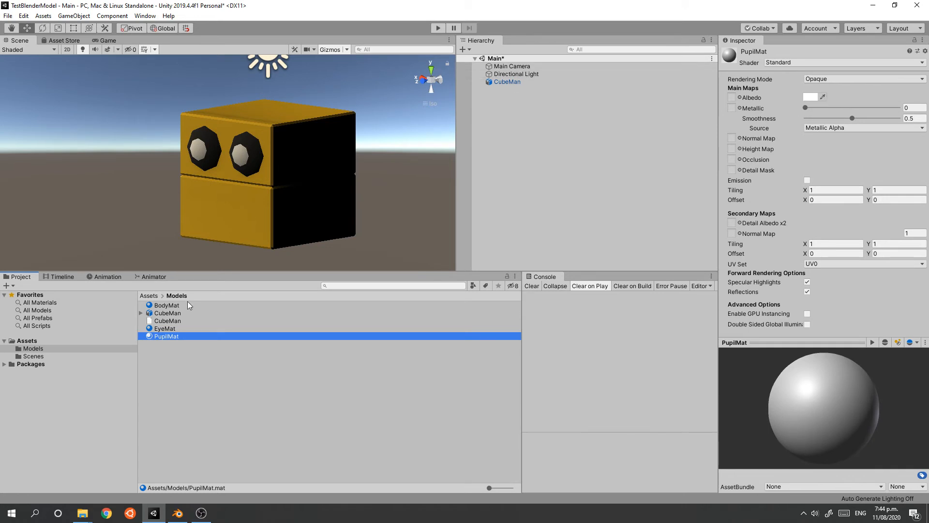
# - Remap CubeMan's Body, Eye and Pupil materials to BodyMat, EyeMat and PupilMat in its import settings and apply the changes
pyautogui.click(163, 314)
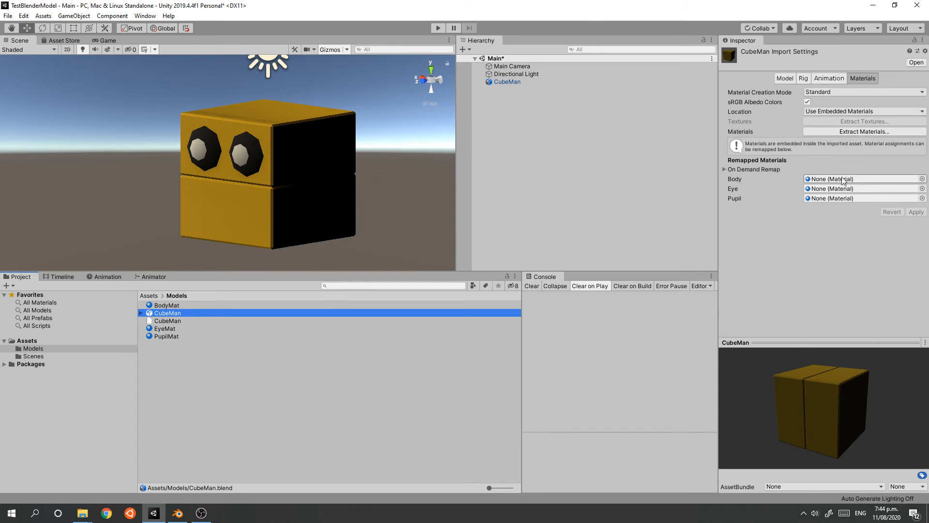
pyautogui.click(171, 307)
pyautogui.moveTo(172, 306); pyautogui.dragTo(844, 180)
pyautogui.moveTo(166, 328); pyautogui.dragTo(825, 189)
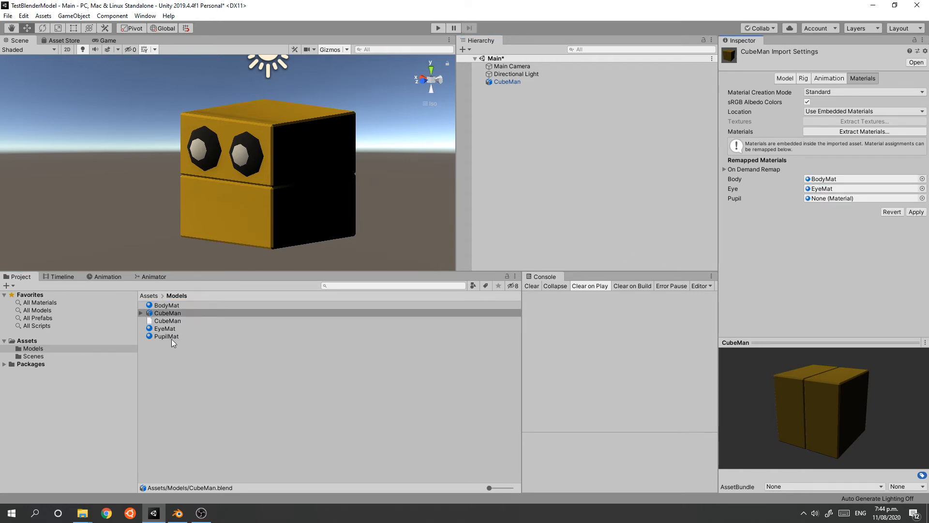
pyautogui.moveTo(172, 338); pyautogui.dragTo(828, 199)
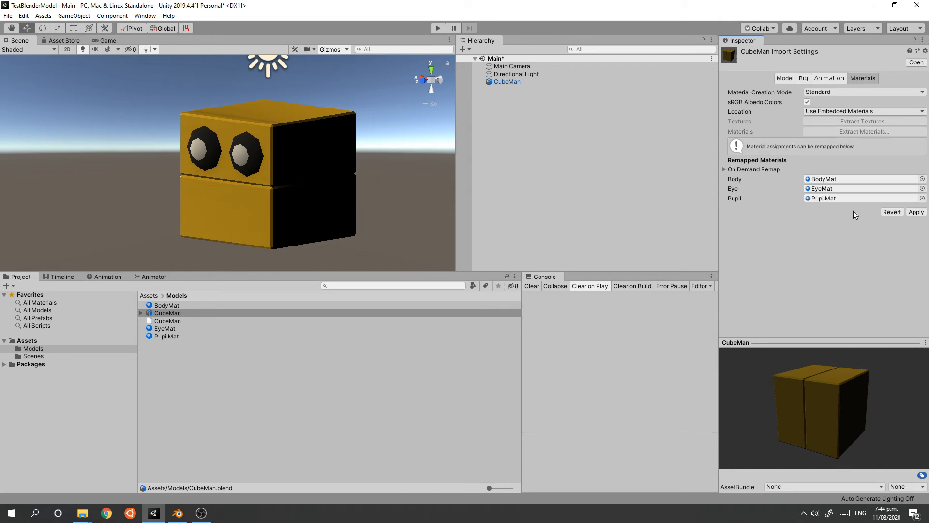
pyautogui.click(918, 212)
pyautogui.click(916, 212)
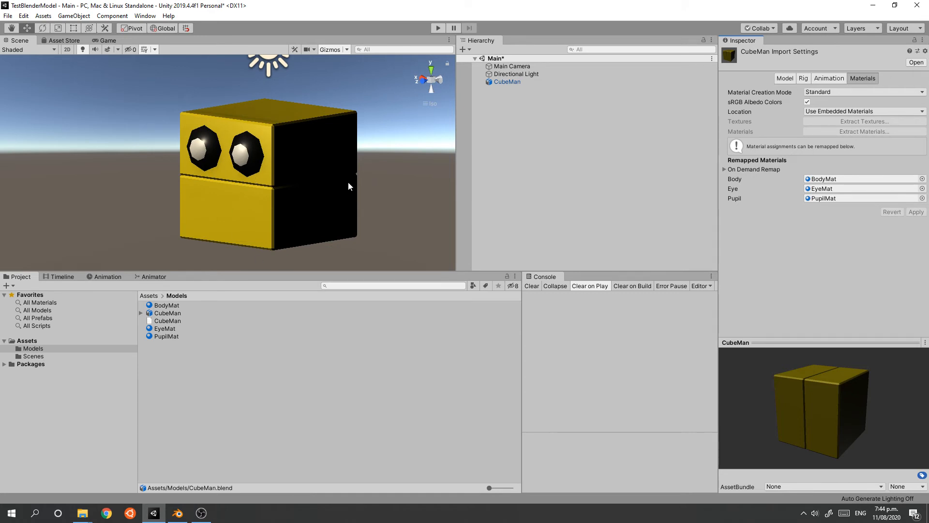
pyautogui.moveTo(130, 184); pyautogui.dragTo(117, 184, button='middle')
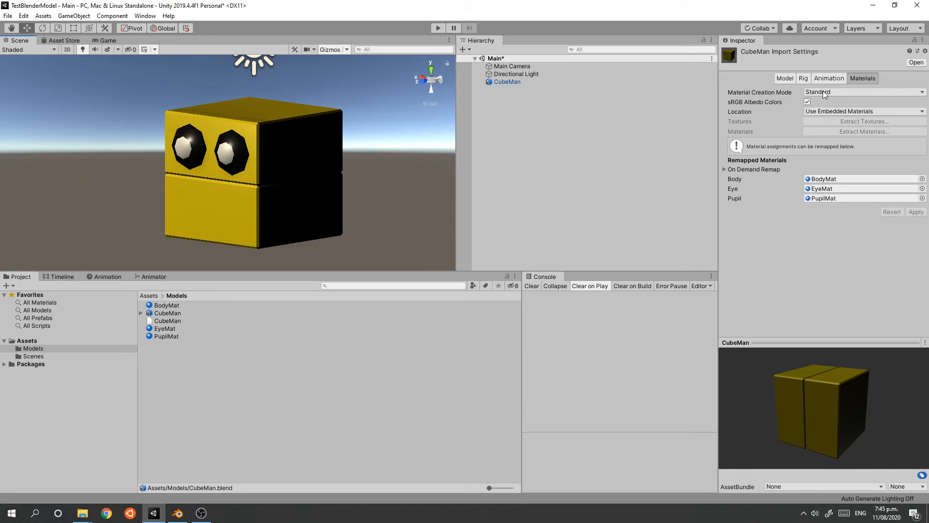
# - Review the Rig and Animation import settings of the CubeMan model
pyautogui.click(803, 80)
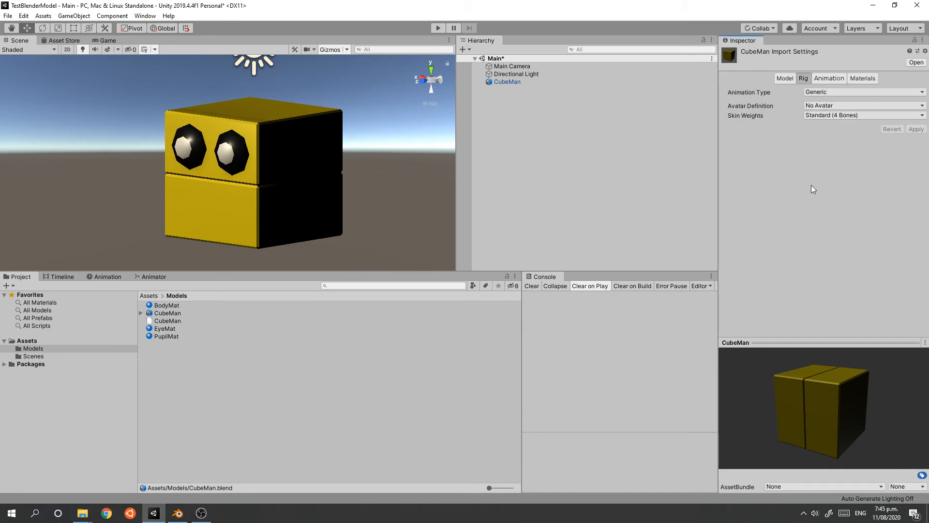
pyautogui.click(830, 79)
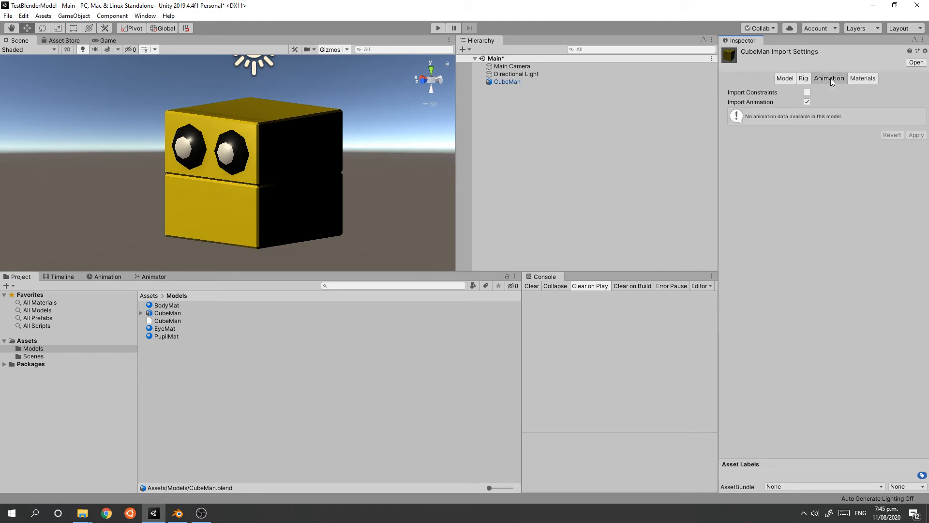
pyautogui.click(802, 80)
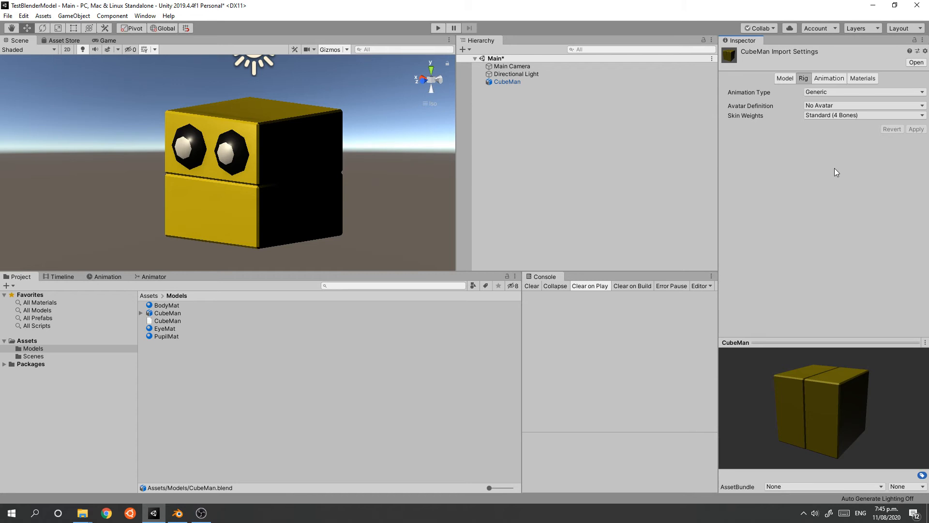
# - Switch to Blender and rename the Cube object as CubeMan
pyautogui.click(178, 517)
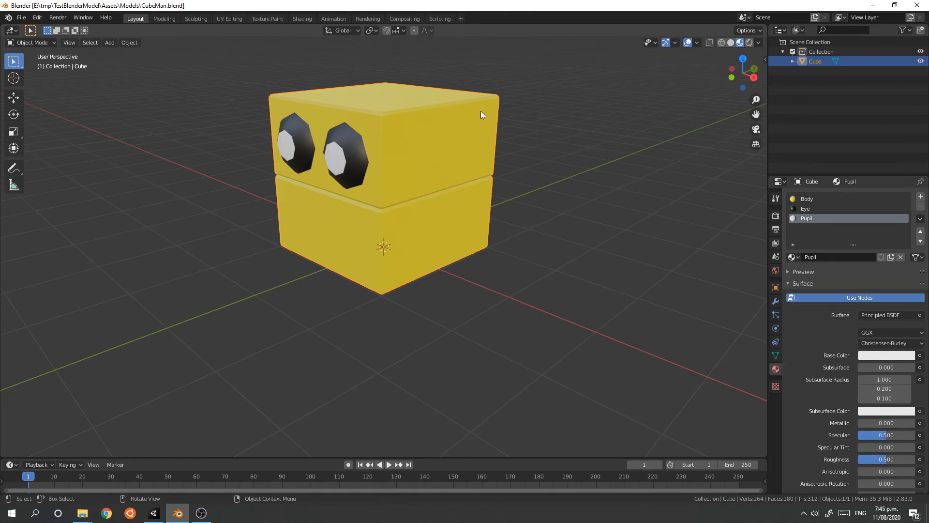
pyautogui.doubleClick(819, 62)
pyautogui.click(827, 62)
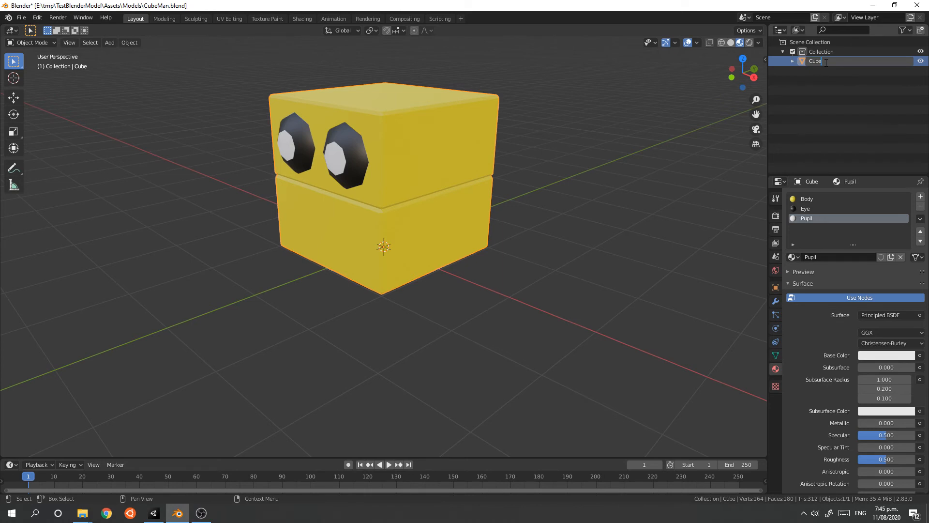
pyautogui.write('Man')
pyautogui.press('Return')
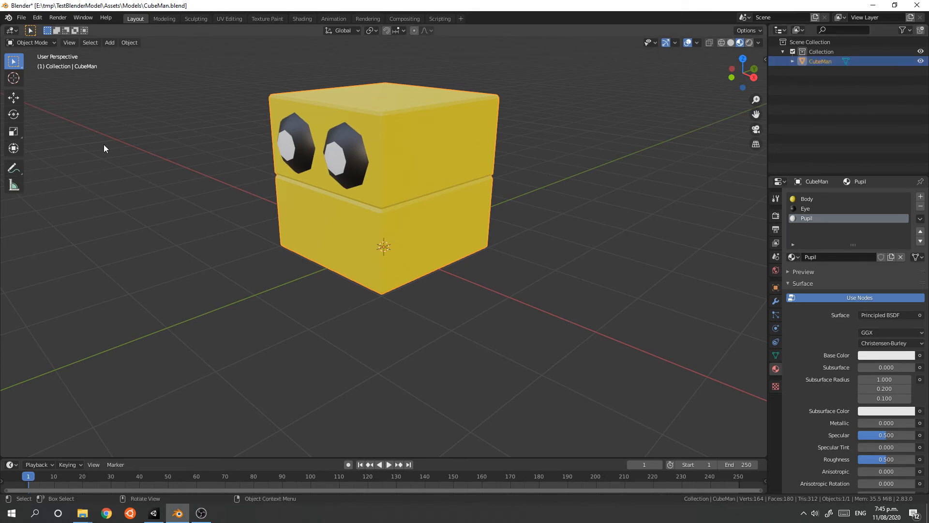
# - Add an armature at the origin and set it to display in front of the mesh
pyautogui.click(105, 46)
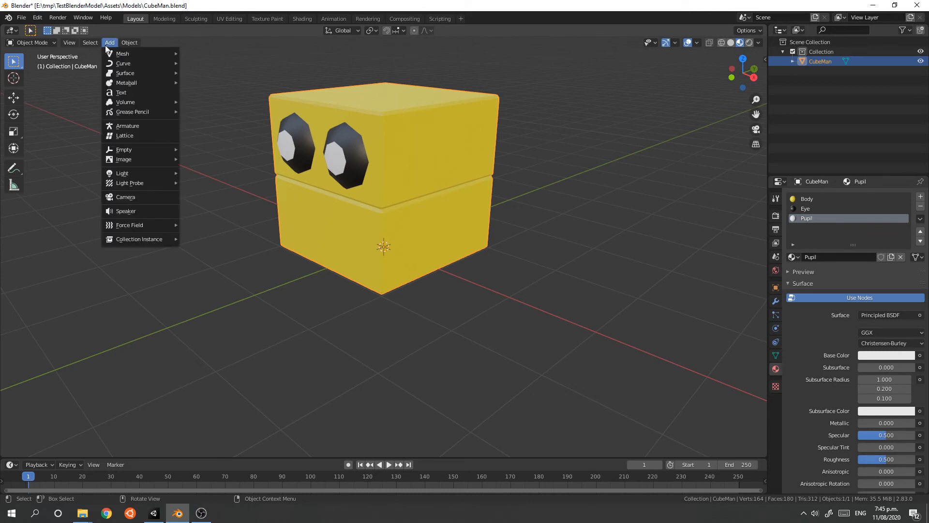
pyautogui.click(152, 127)
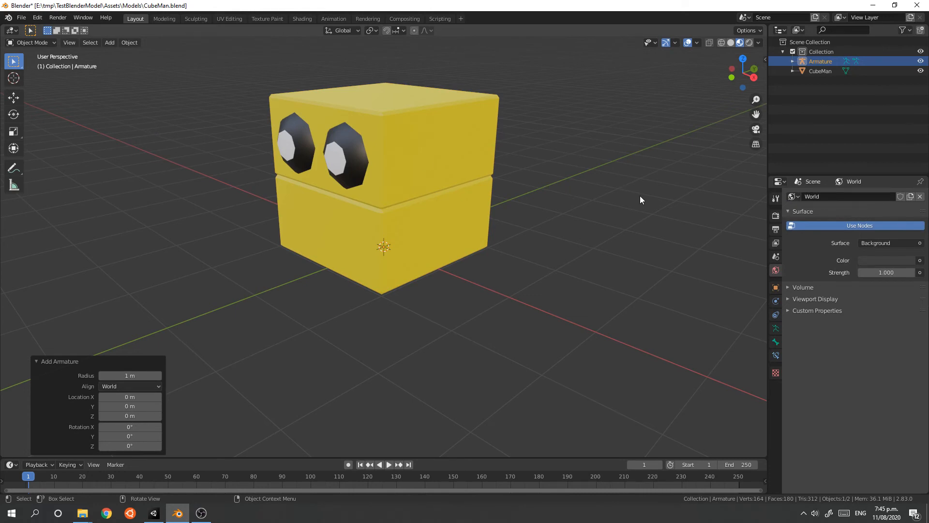
pyautogui.click(776, 329)
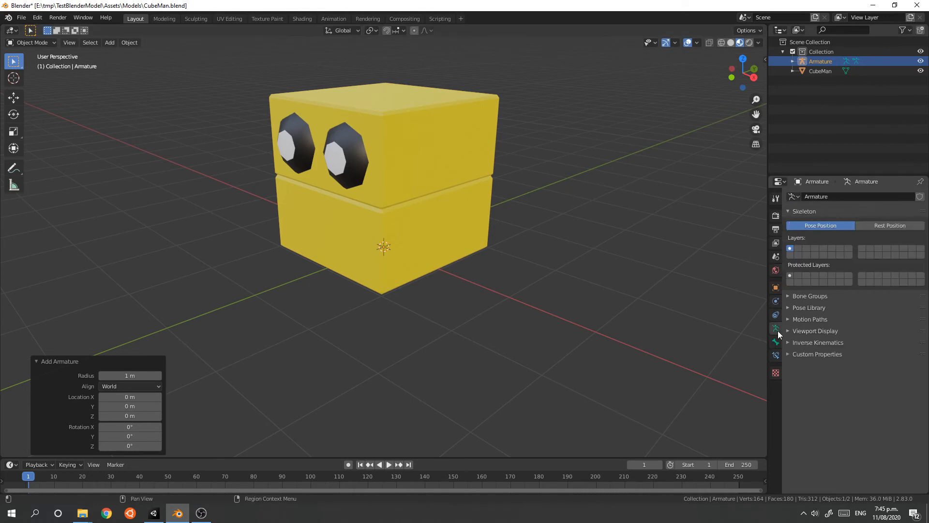
pyautogui.click(788, 332)
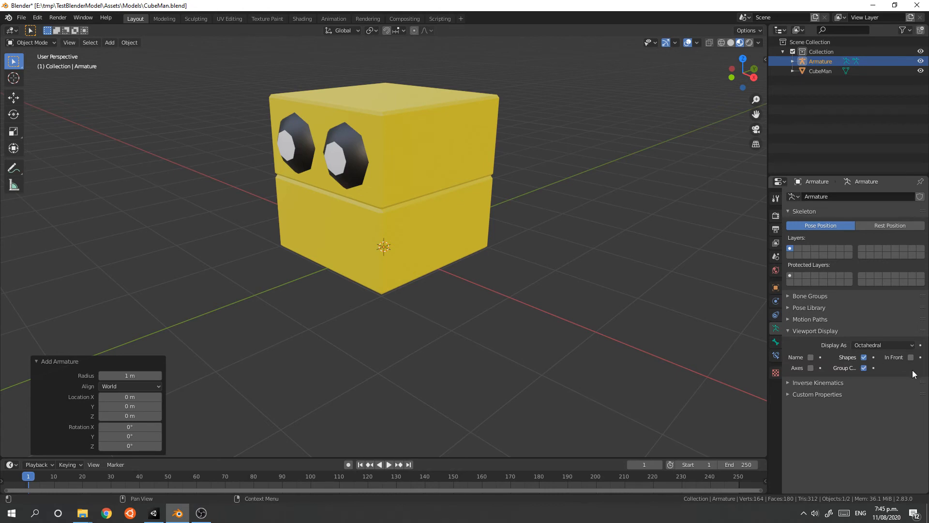
pyautogui.click(910, 358)
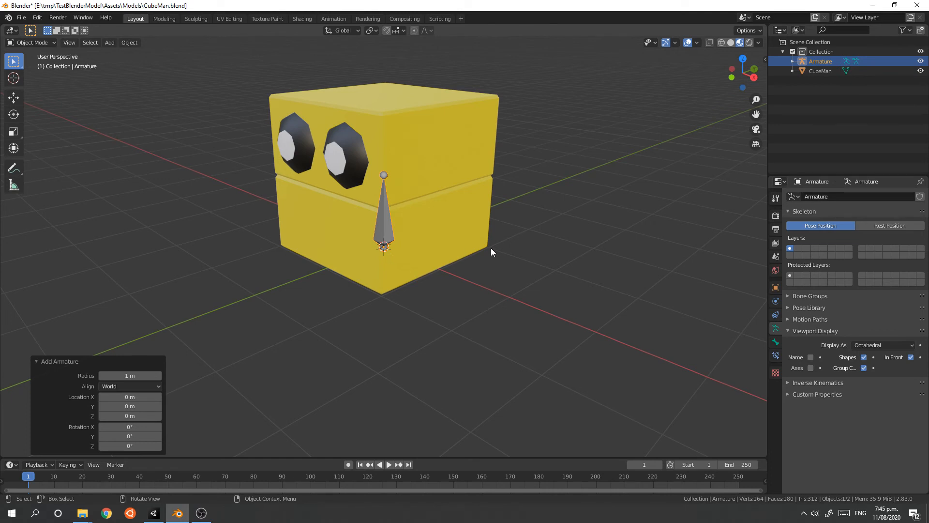
# - In Edit Mode and right view, rotate the armature's bone 90° about the global X axis
pyautogui.press('Tab')
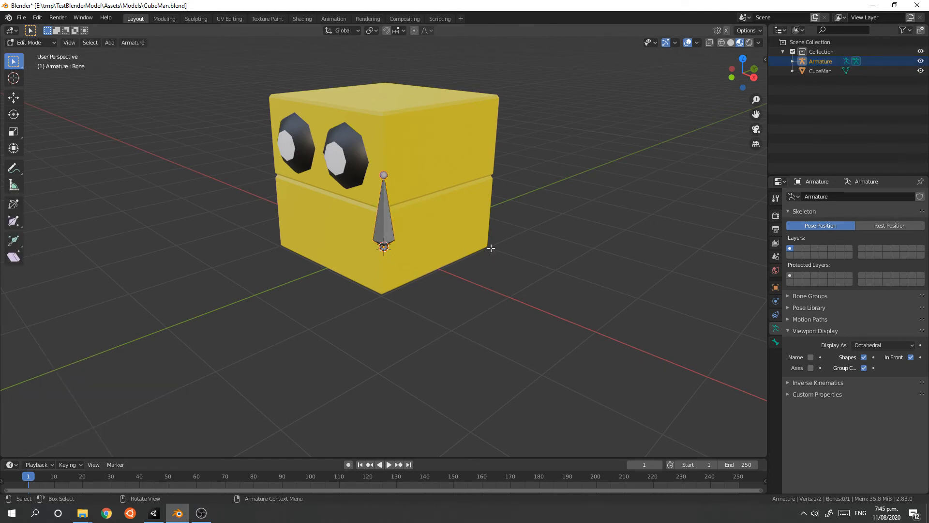
pyautogui.press('KP_3')
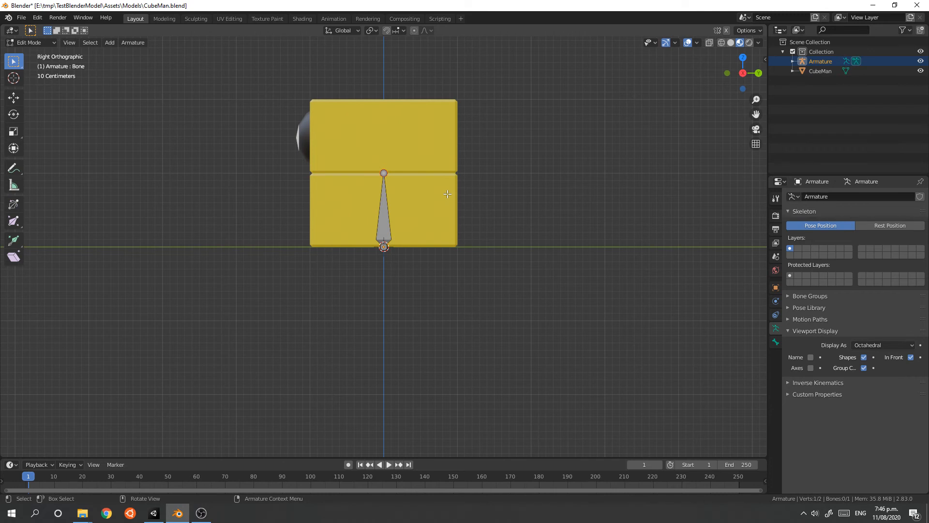
pyautogui.press('r')
pyautogui.press('x')
pyautogui.press('9')
pyautogui.press('0')
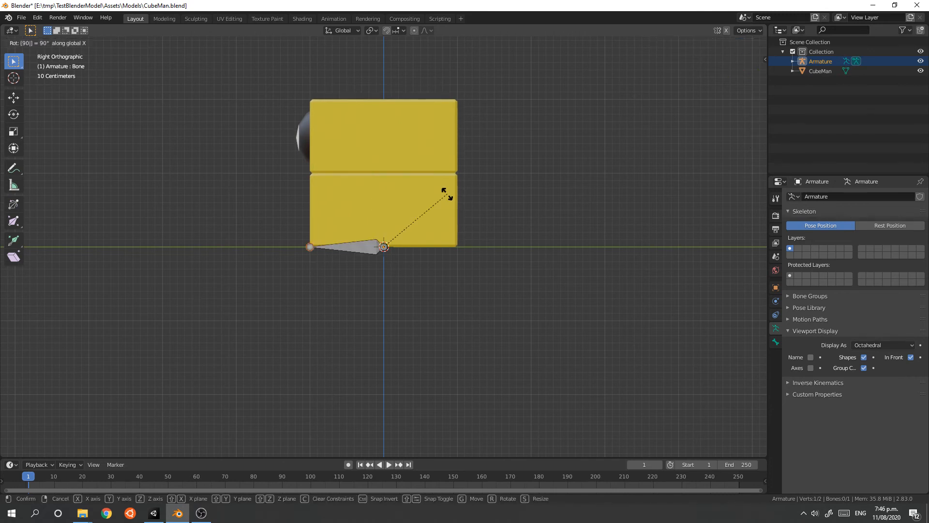
pyautogui.press('Return')
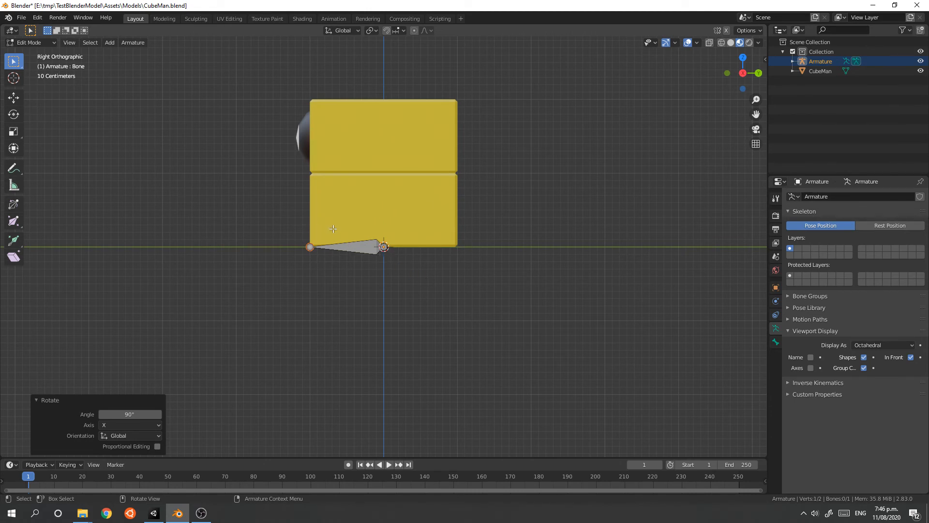
# - Extrude a second bone about 1.31 m upward from the first bone's tip and disconnect it from its parent
pyautogui.press('e')
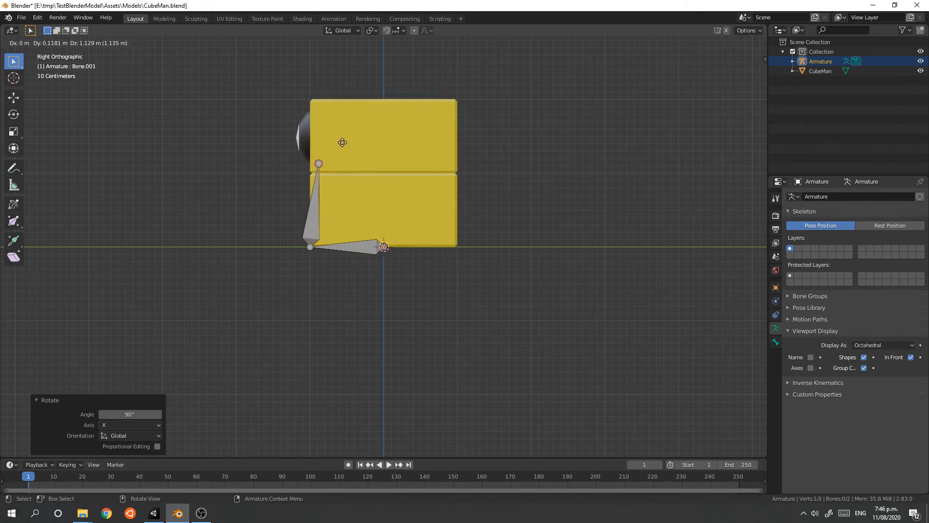
pyautogui.click(339, 132)
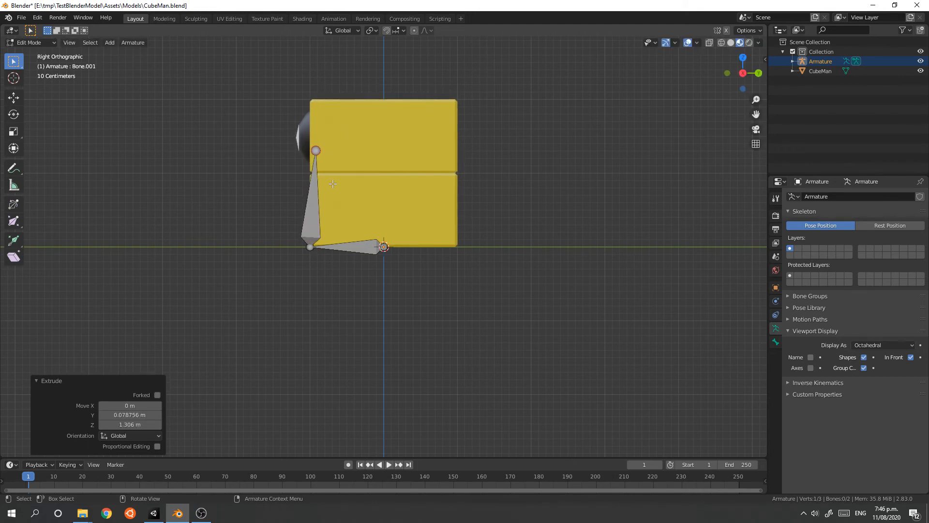
pyautogui.click(792, 61)
pyautogui.click(802, 70)
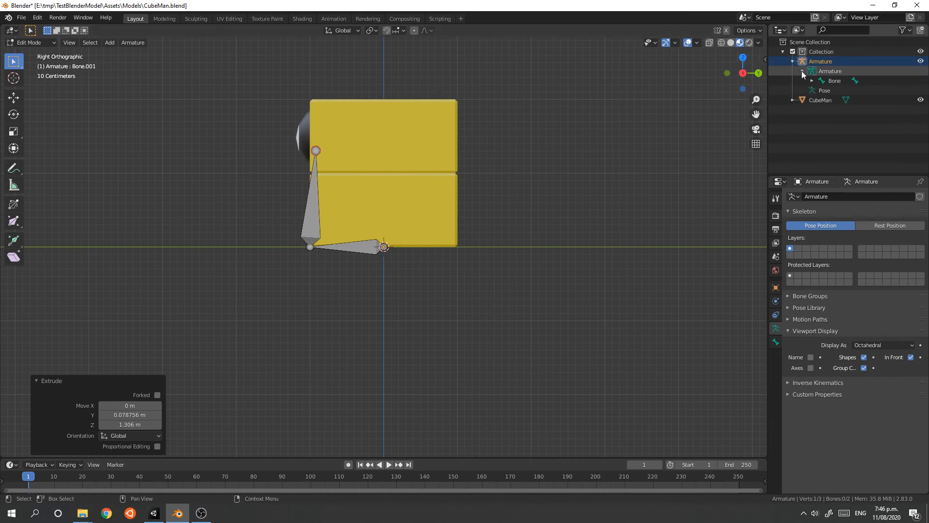
pyautogui.click(812, 80)
pyautogui.click(849, 91)
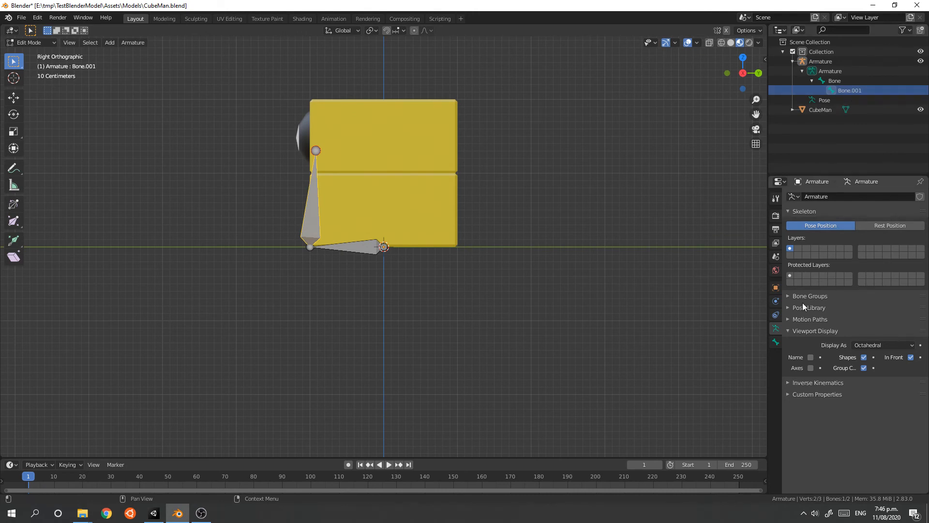
pyautogui.click(776, 342)
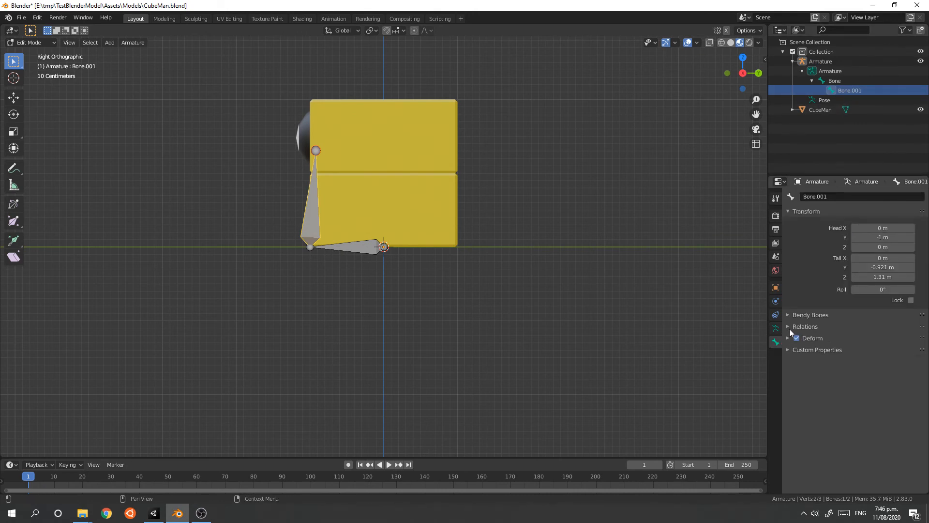
pyautogui.click(790, 327)
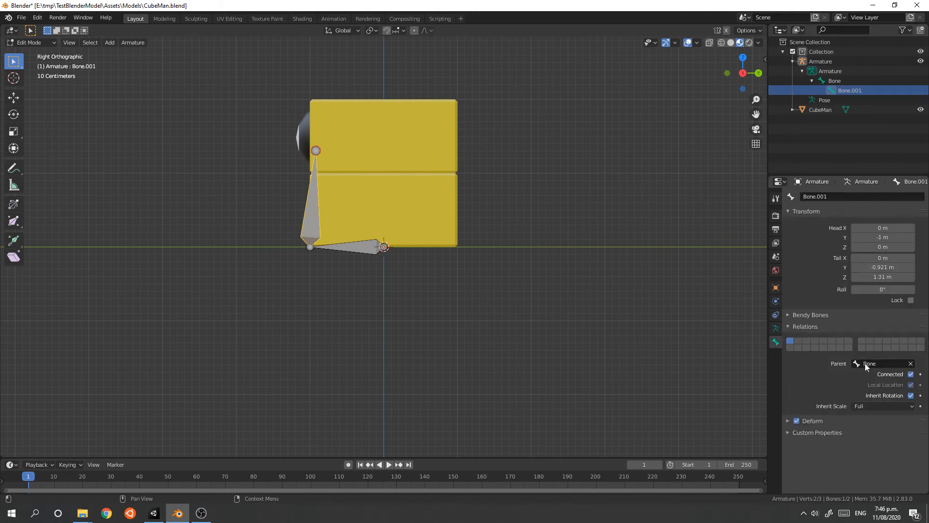
pyautogui.click(910, 374)
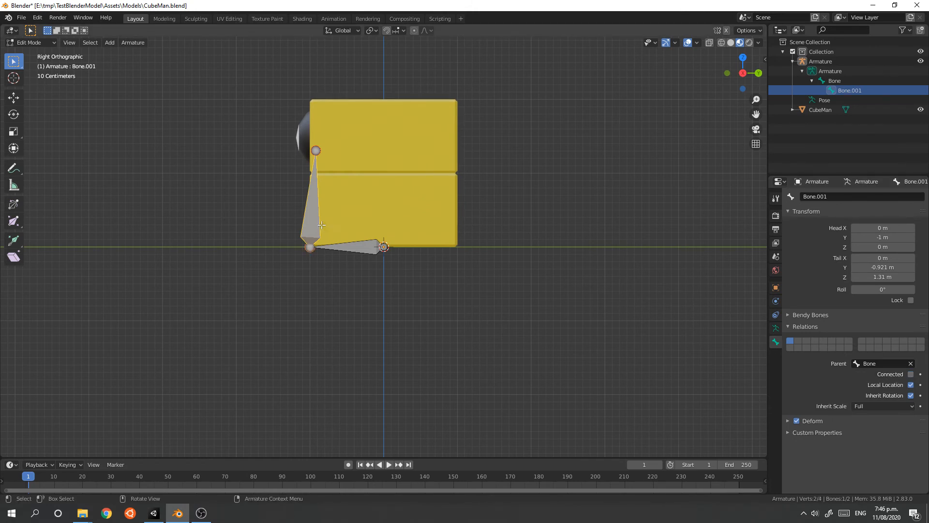
# - Move the disconnected bone about 1.98 m along Y and 0.99 m along Z, and rotate it 90° about X
pyautogui.press('g')
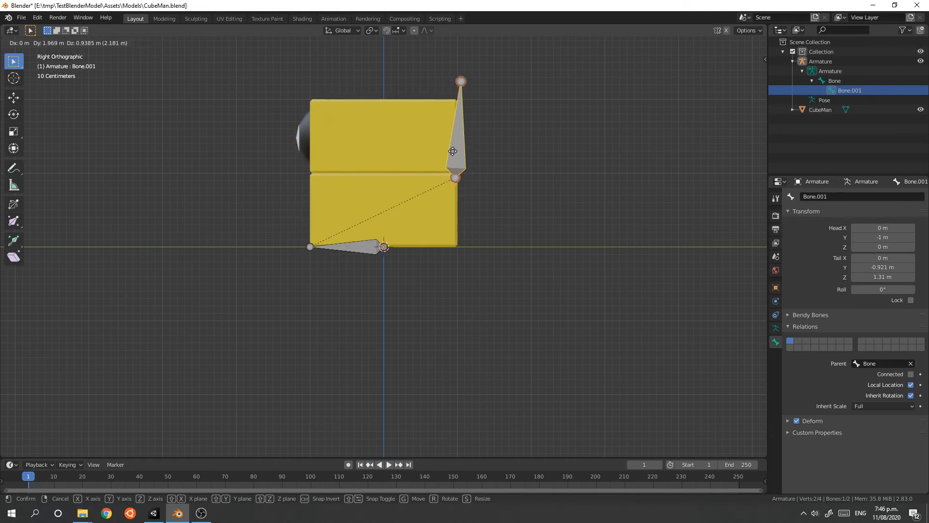
pyautogui.click(454, 147)
pyautogui.write('r')
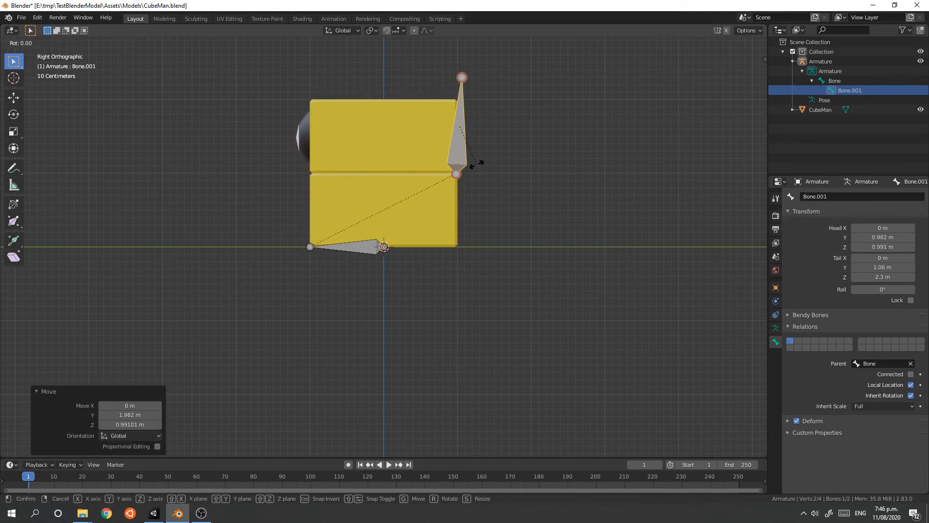
pyautogui.write('x90')
pyautogui.press('Return')
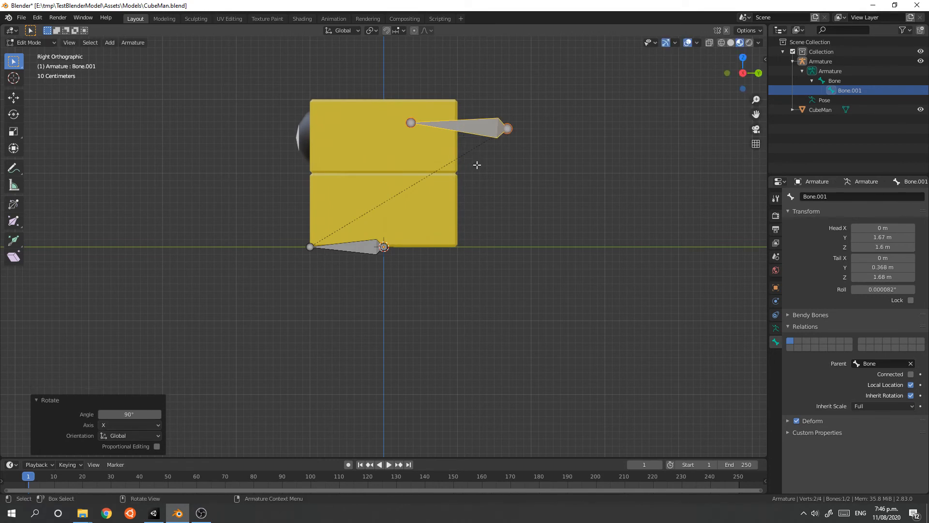
# - Scale the second bone up by about 1.86 and move it about -1.24 m in Y and -0.49 m in Z
pyautogui.press('s')
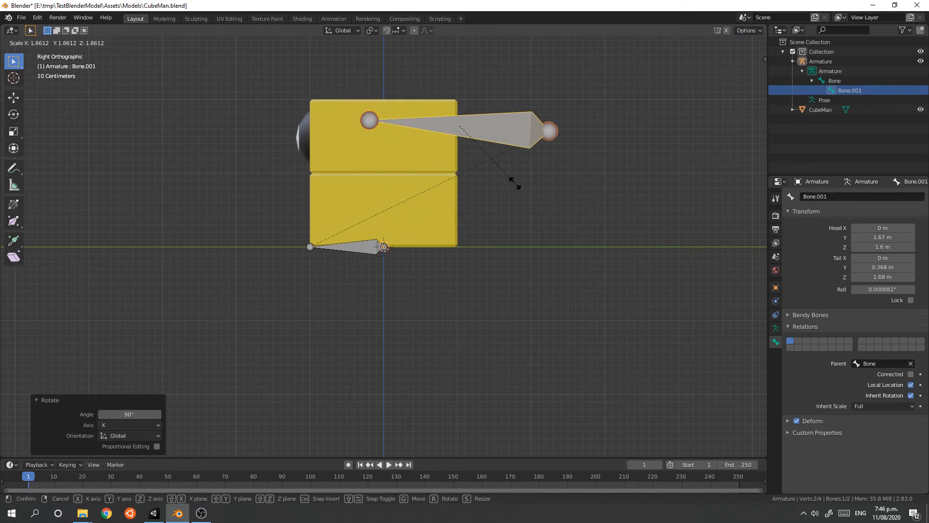
pyautogui.click(515, 183)
pyautogui.press('g')
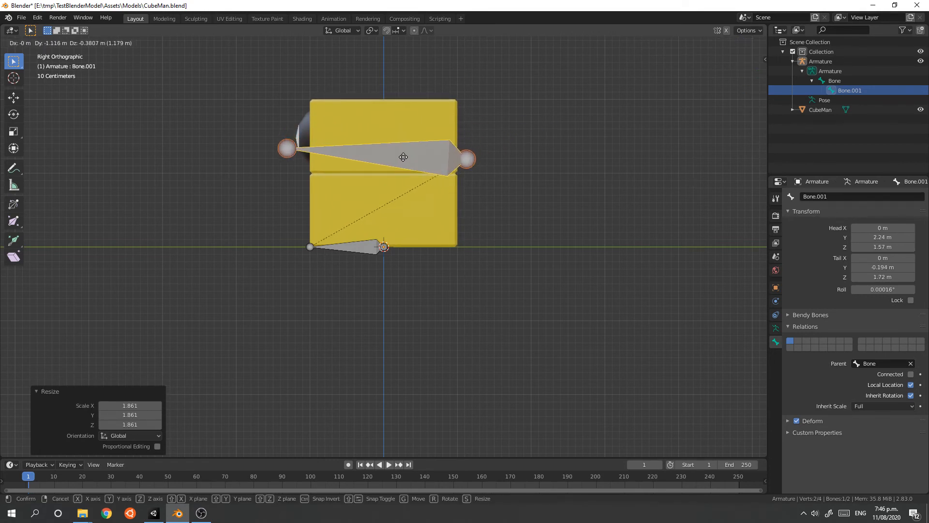
pyautogui.click(308, 166)
# - Rotate the upper bone level, scale it by about 0.855, and move it about 0.16 m in Y and -0.085 m in Z
pyautogui.press('r')
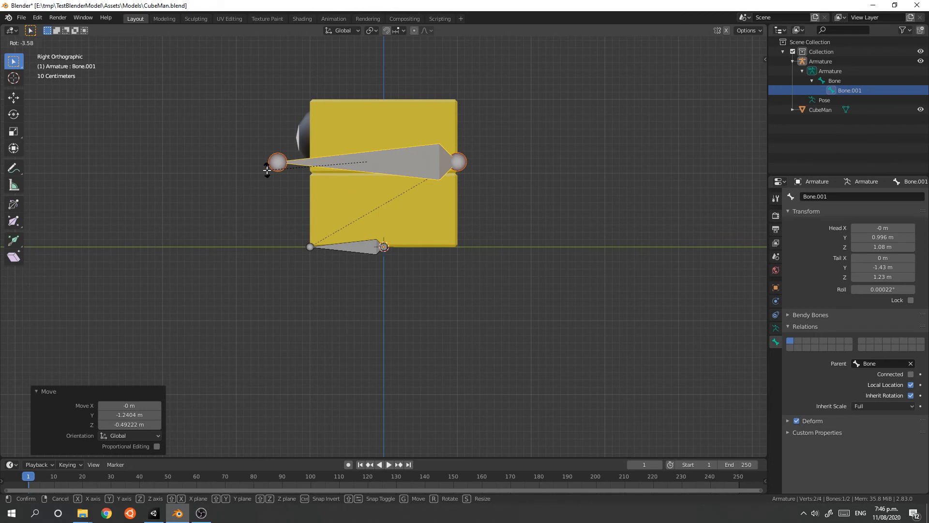
pyautogui.click(266, 169)
pyautogui.press('s')
pyautogui.click(280, 171)
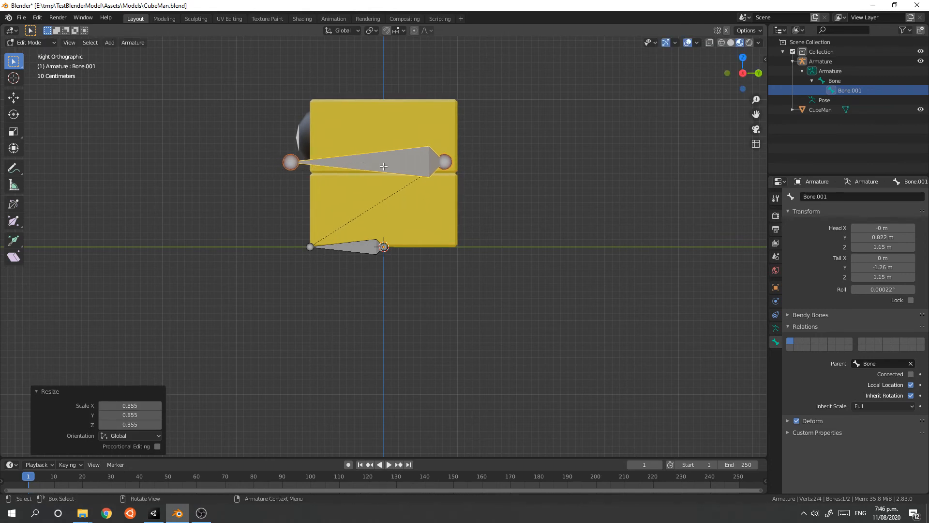
pyautogui.press('g')
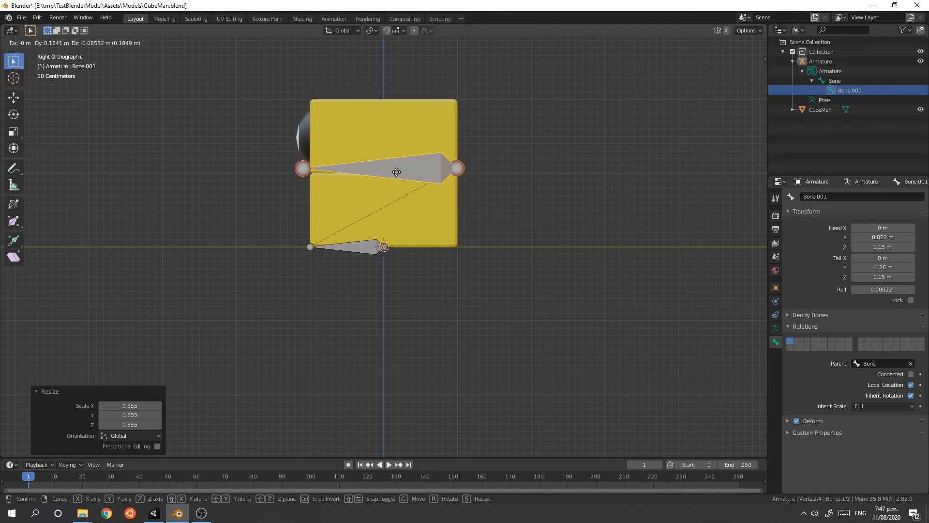
pyautogui.click(396, 172)
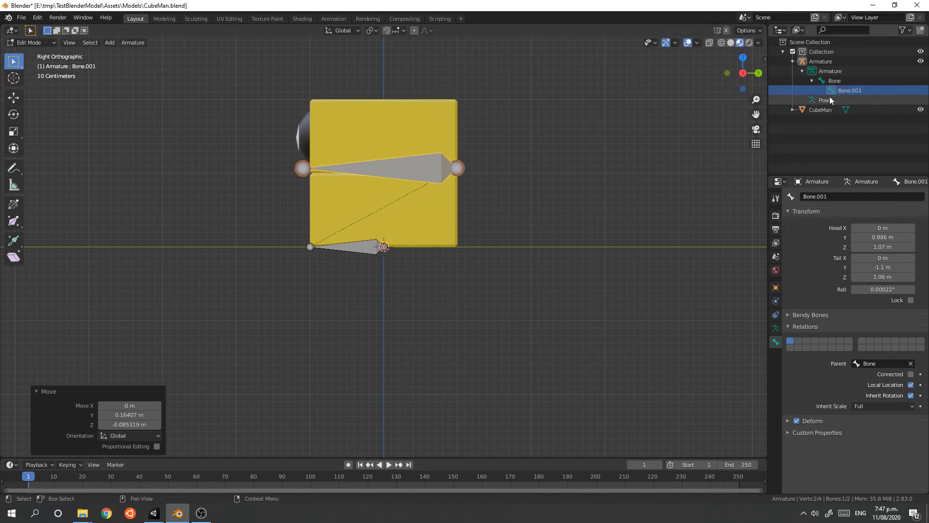
# - Rename the lower bone Root and its child bone Mouth, and return to Object Mode
pyautogui.click(833, 81)
pyautogui.doubleClick(832, 81)
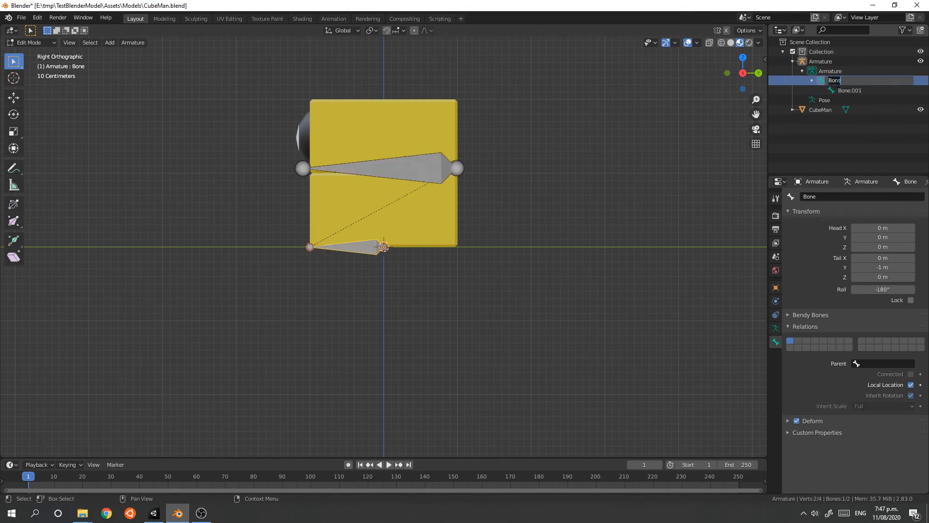
pyautogui.write('Root')
pyautogui.press('Return')
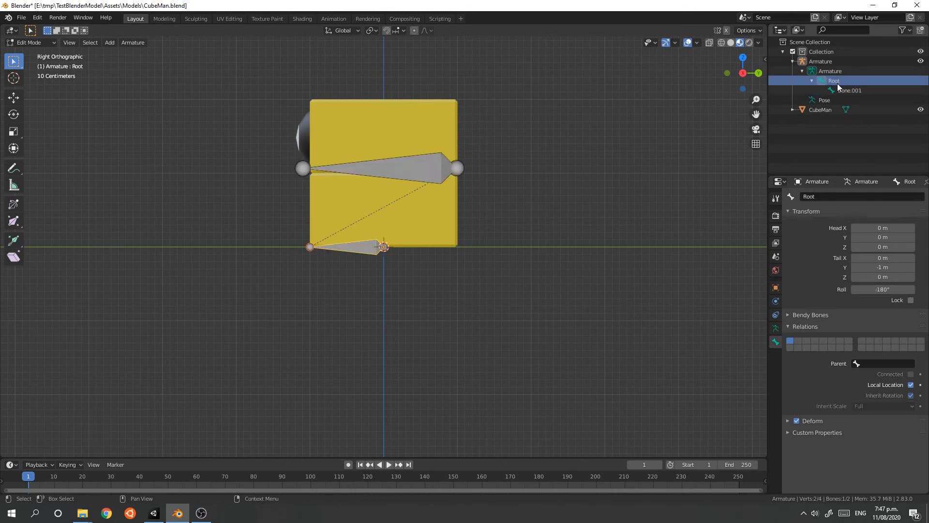
pyautogui.click(845, 90)
pyautogui.doubleClick(844, 92)
pyautogui.write('M')
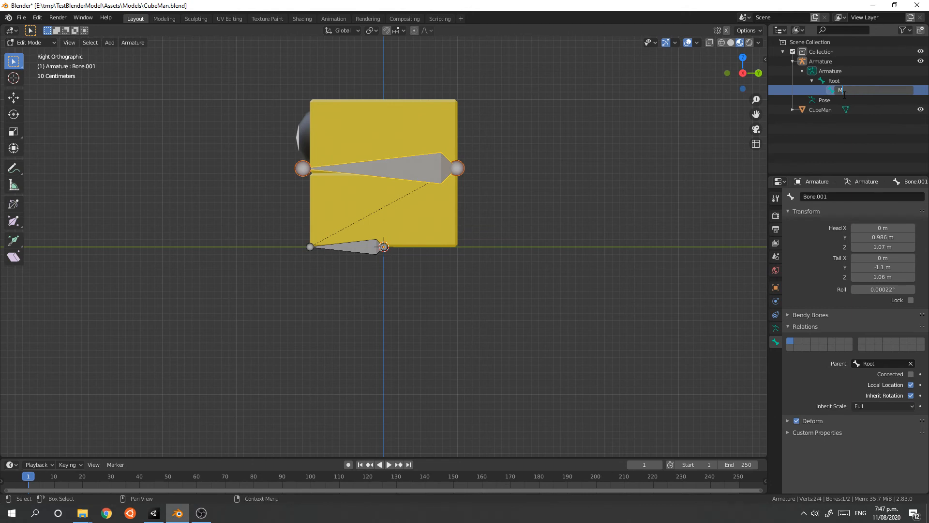
pyautogui.write('outh')
pyautogui.press('Return')
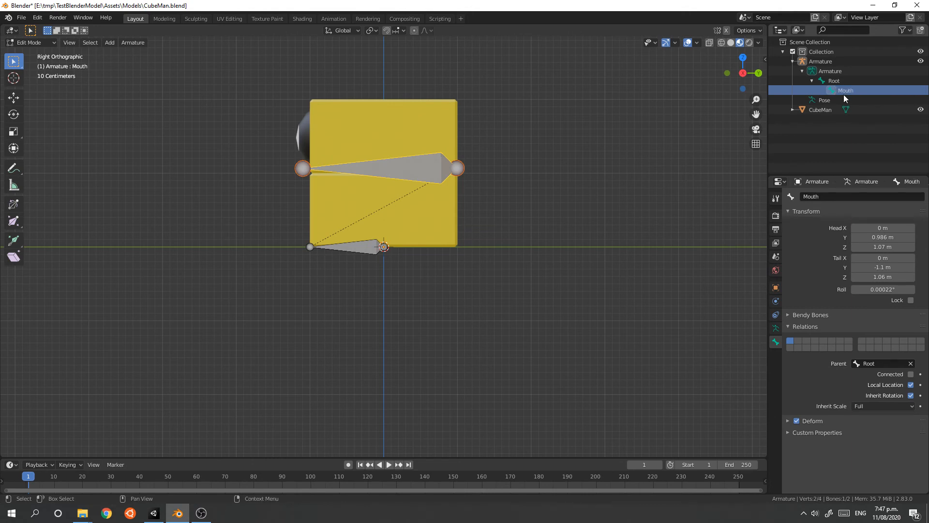
pyautogui.press('Tab')
pyautogui.moveTo(531, 154); pyautogui.dragTo(571, 181, button='middle')
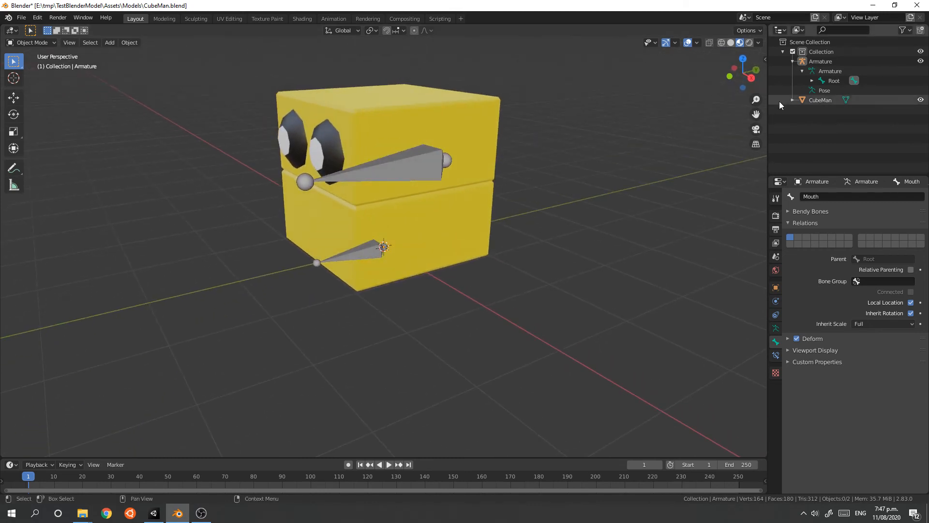
pyautogui.click(821, 62)
pyautogui.keyDown('shift'); pyautogui.click(822, 101); pyautogui.keyUp('shift')
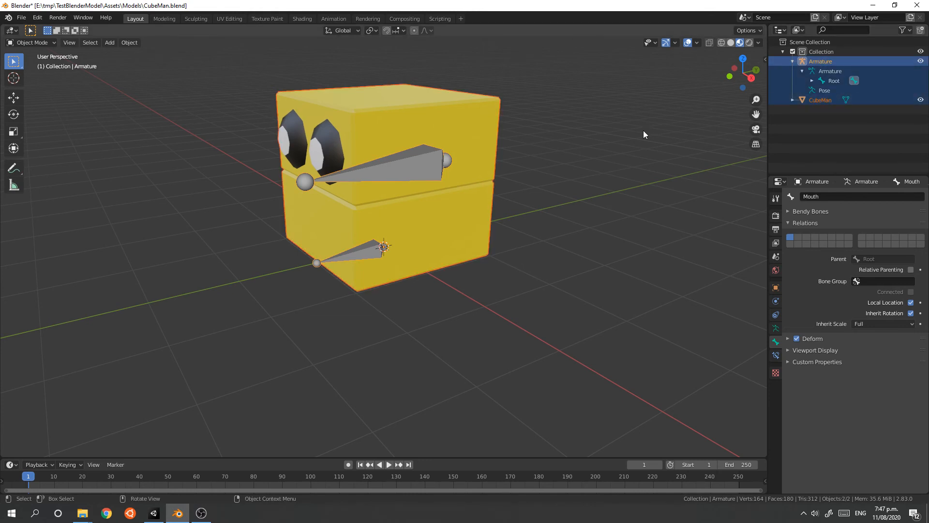
pyautogui.keyDown('ctrl'); pyautogui.click(825, 100); pyautogui.keyUp('ctrl')
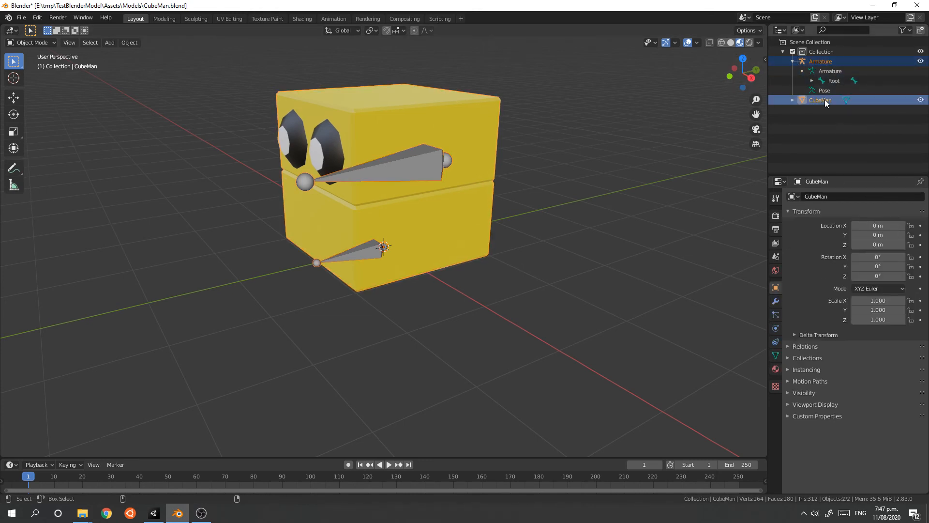
pyautogui.hotkey('ctrl', 'p')
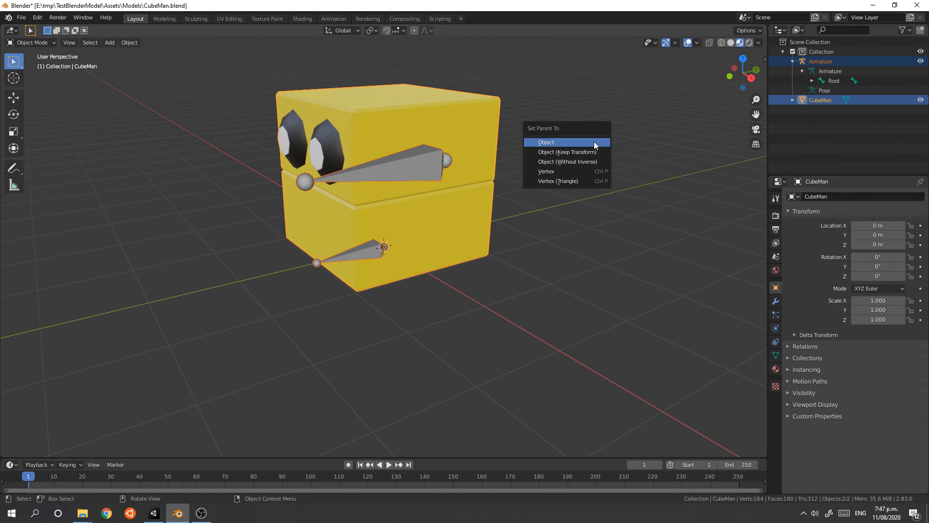
pyautogui.click(593, 141)
# - Parent the CubeMan mesh to the armature using Armature Deform With Empty Groups
pyautogui.click(818, 102)
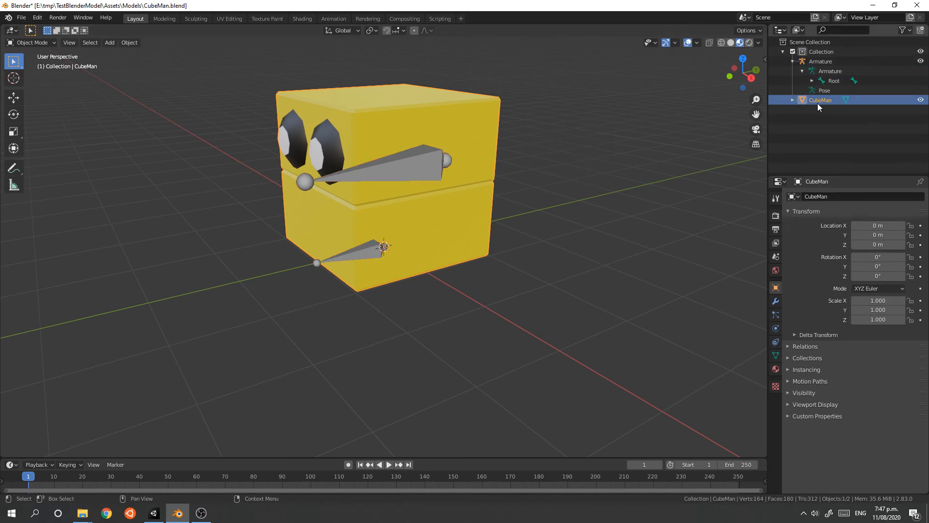
pyautogui.keyDown('ctrl'); pyautogui.click(823, 63); pyautogui.keyUp('ctrl')
pyautogui.hotkey('ctrl', 'p')
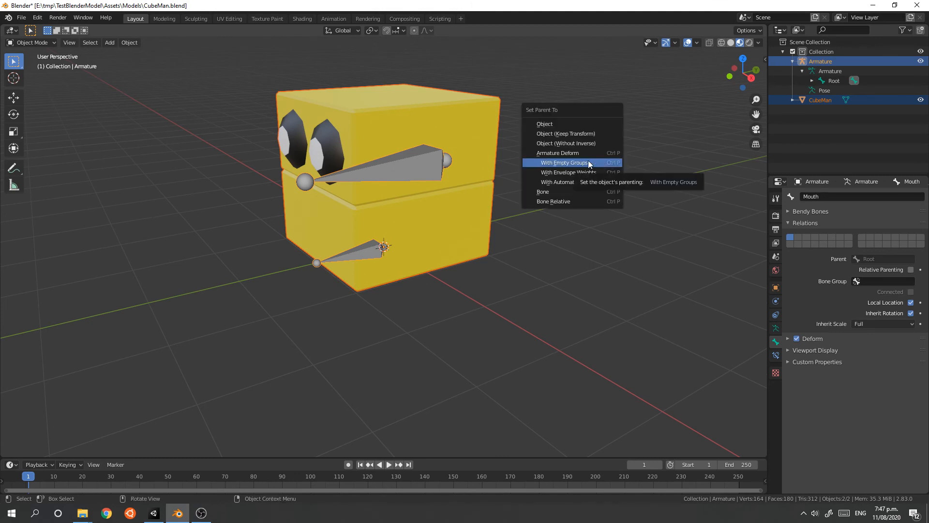
pyautogui.click(588, 162)
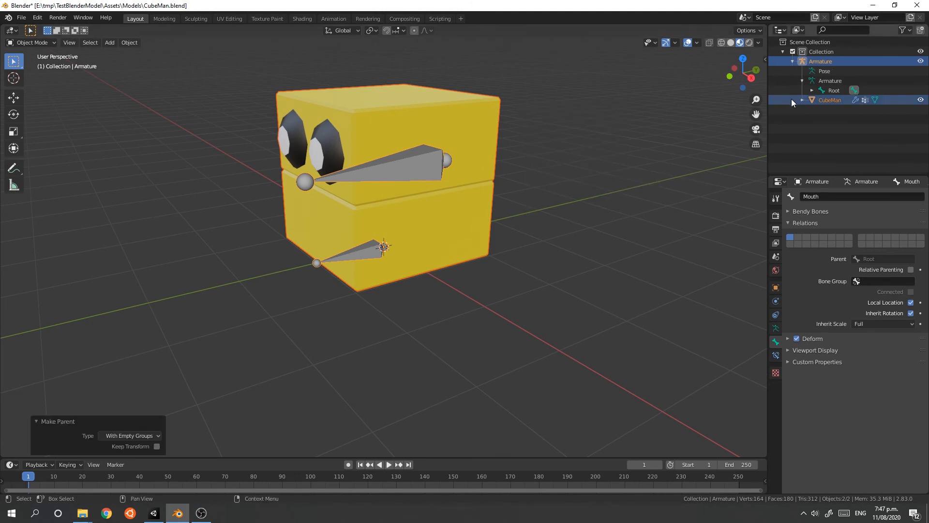
# - In the CubeMan mesh's Edit Mode, select the linked lower block and assign it to the Root vertex group
pyautogui.click(792, 62)
pyautogui.click(793, 61)
pyautogui.click(801, 100)
pyautogui.click(833, 110)
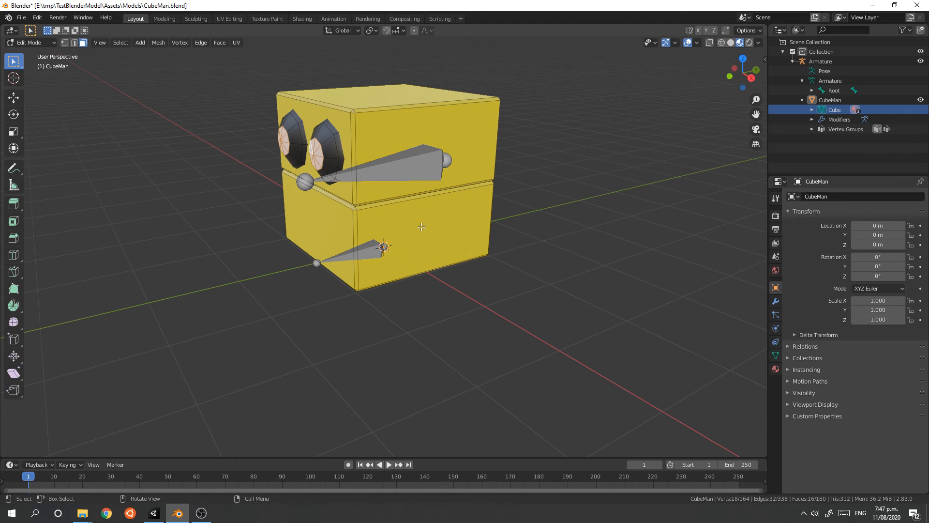
pyautogui.press('l')
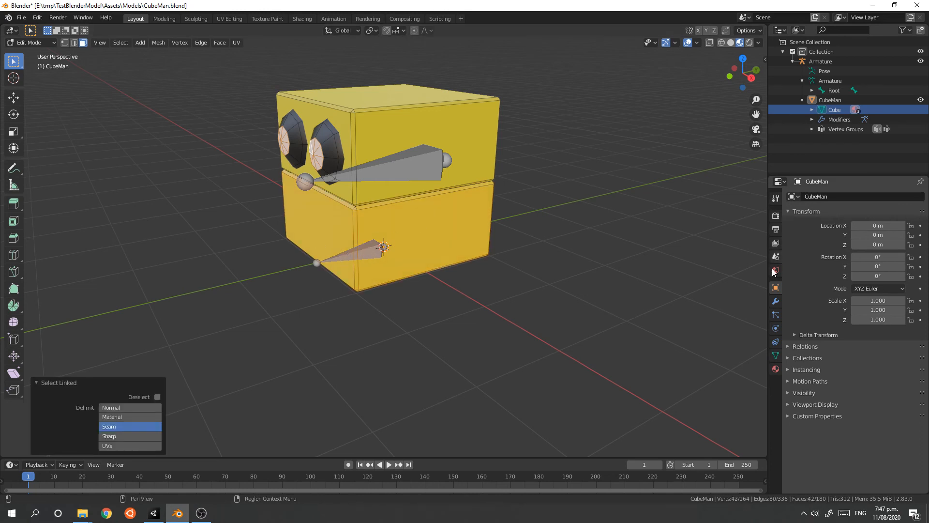
pyautogui.click(775, 356)
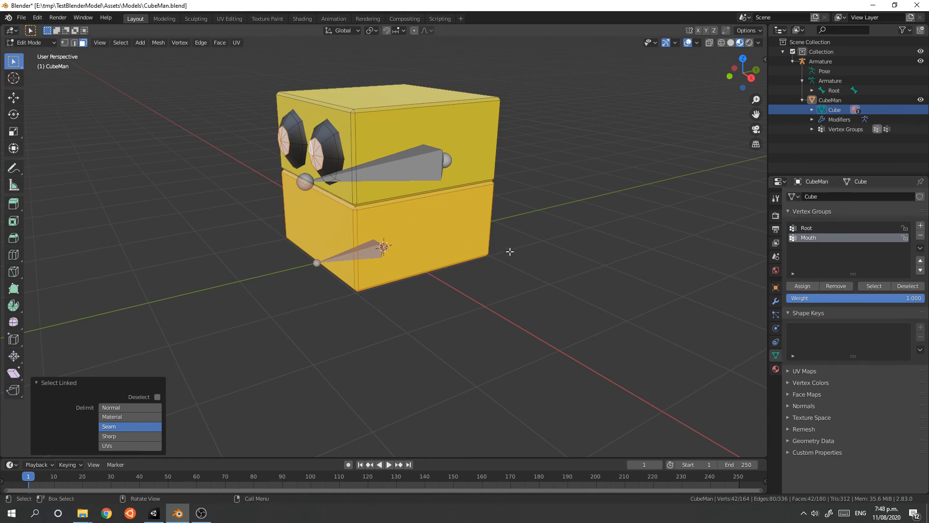
pyautogui.click(812, 228)
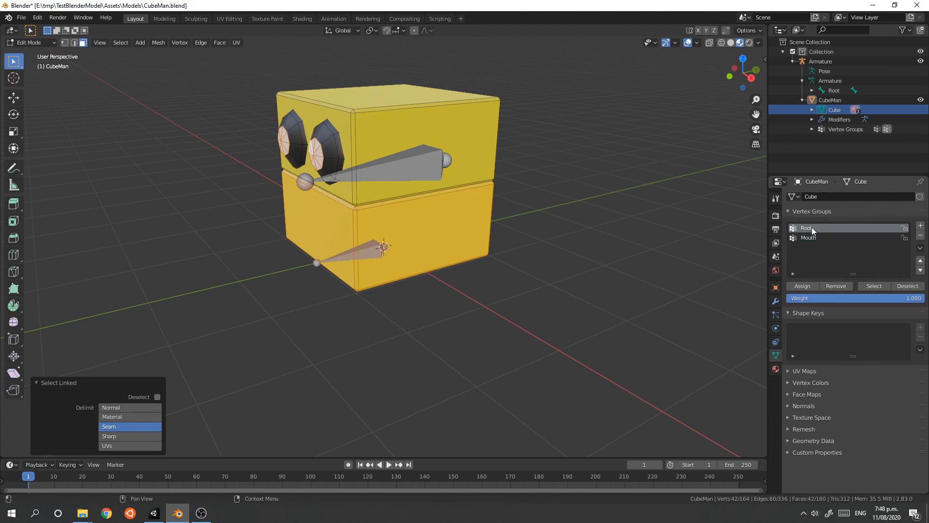
pyautogui.click(809, 287)
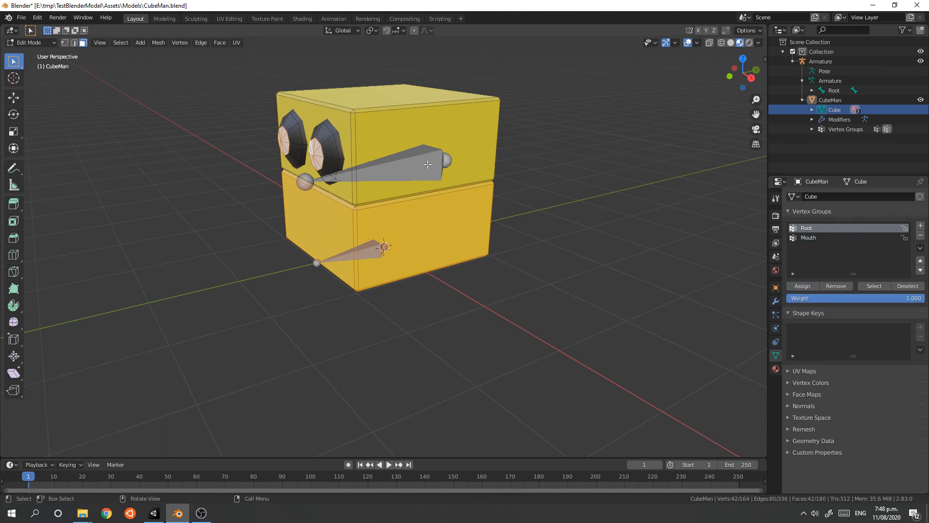
# - Select only the linked upper block and both eyes, assign them to the Mouth vertex group, and return to Object Mode
pyautogui.hotkey('alt', 'a')
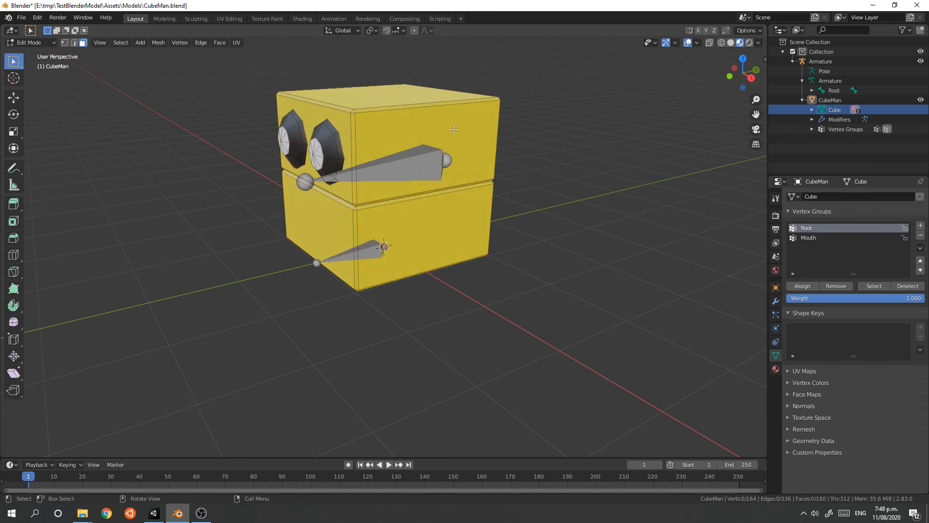
pyautogui.press('l')
pyautogui.press('l')
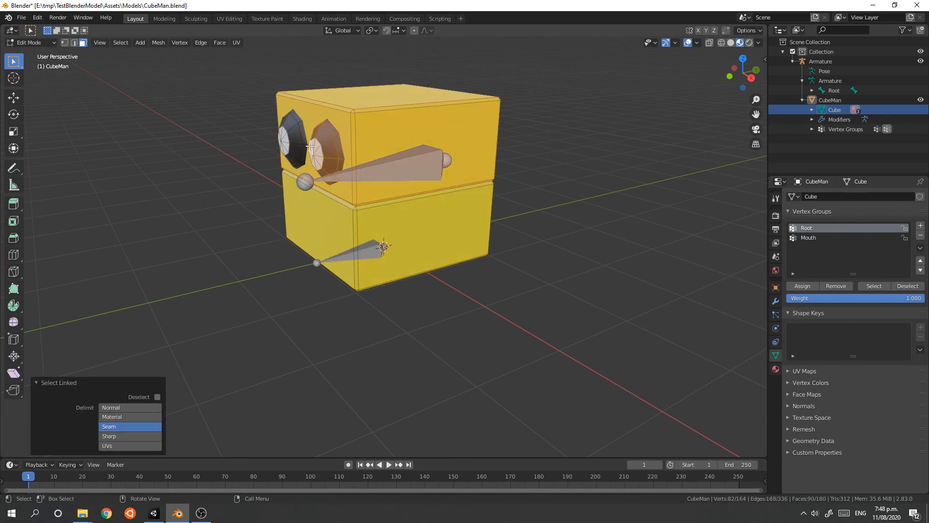
pyautogui.press('l')
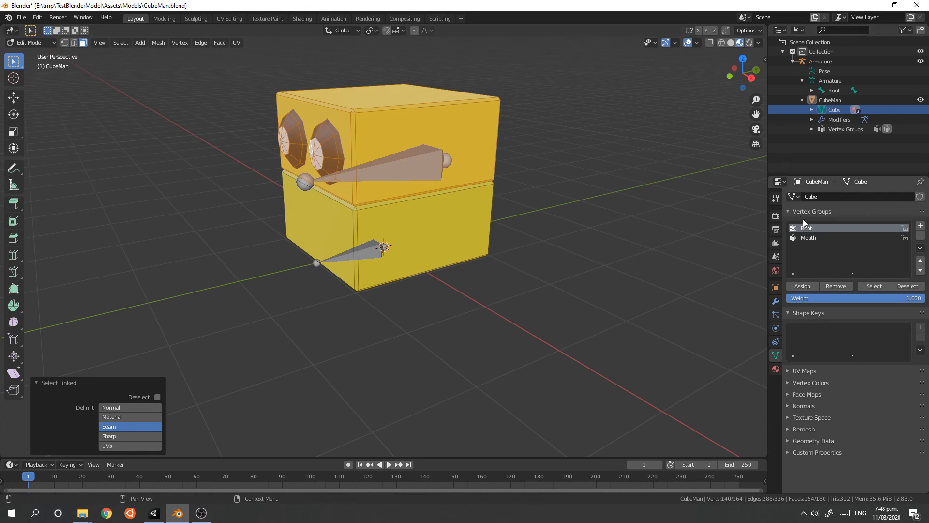
pyautogui.click(813, 239)
pyautogui.click(807, 287)
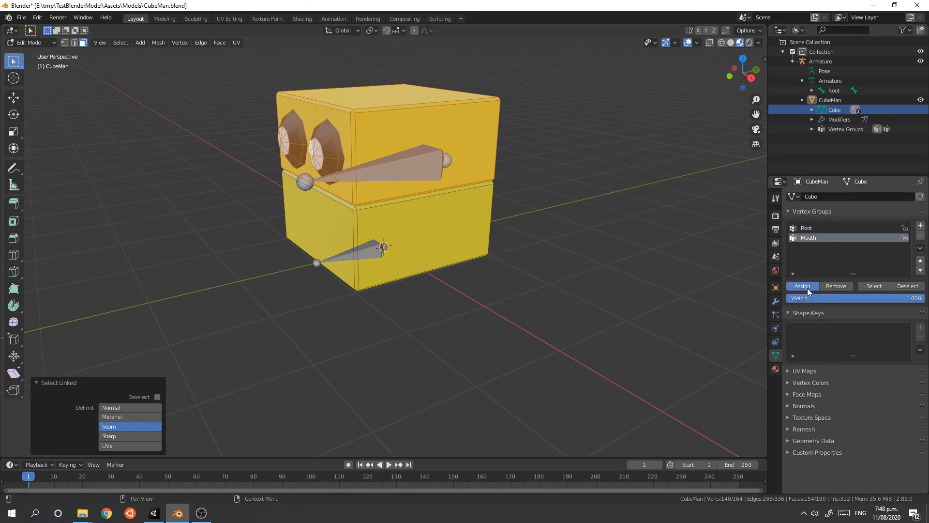
pyautogui.press('Tab')
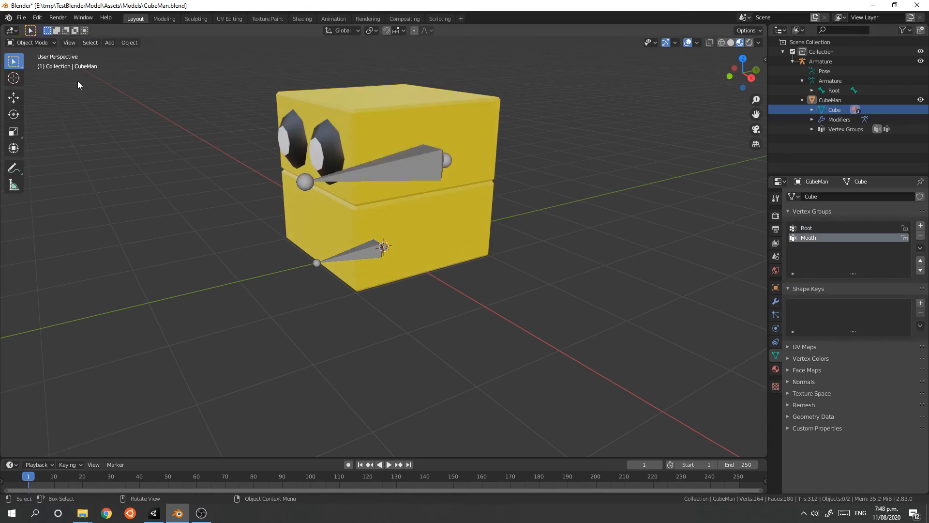
# - Make the armature the active object and switch it to Pose Mode
pyautogui.click(822, 62)
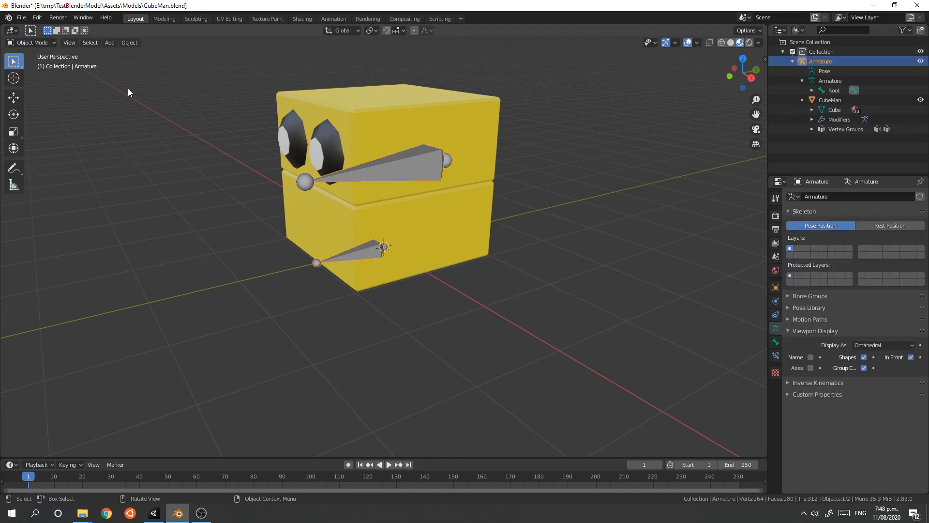
pyautogui.click(19, 43)
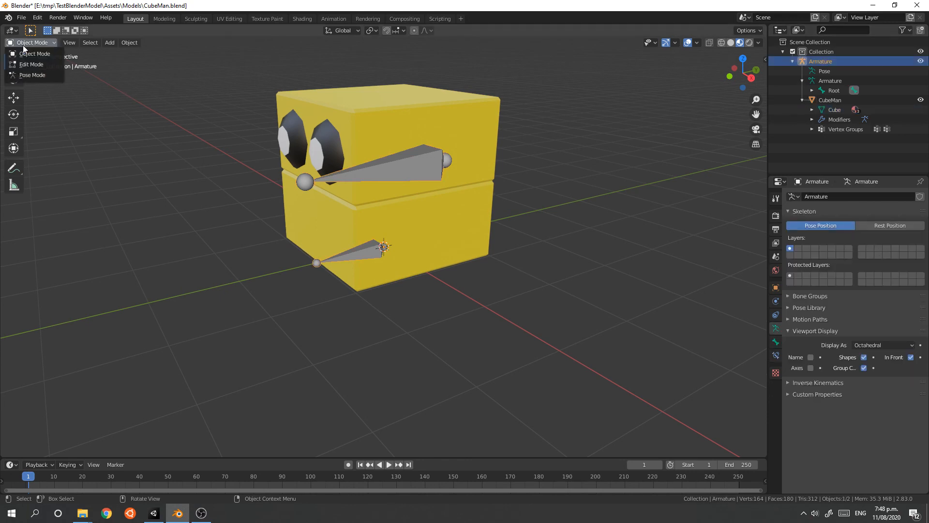
pyautogui.click(46, 76)
# - Test opening the mouth by rotating the Mouth bone about -12.8° around the global X axis, and undo the rotation
pyautogui.press('r')
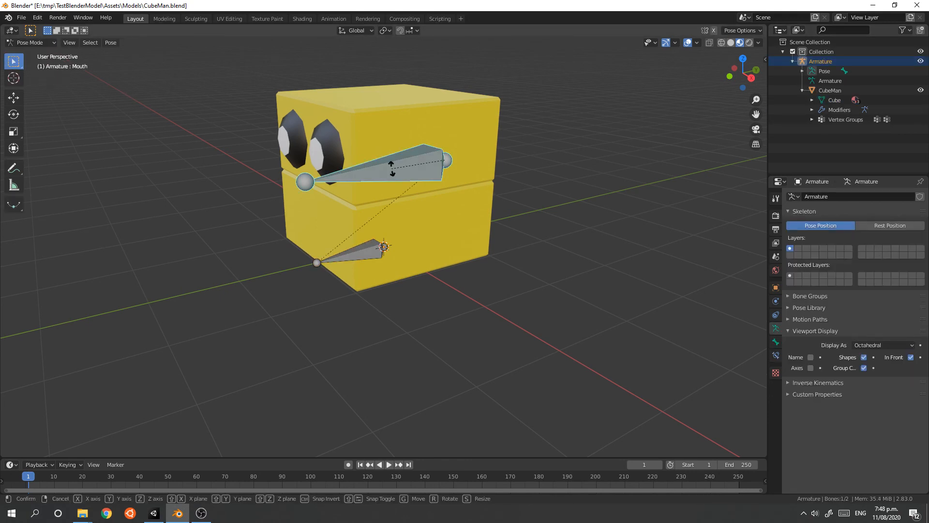
pyautogui.press('x')
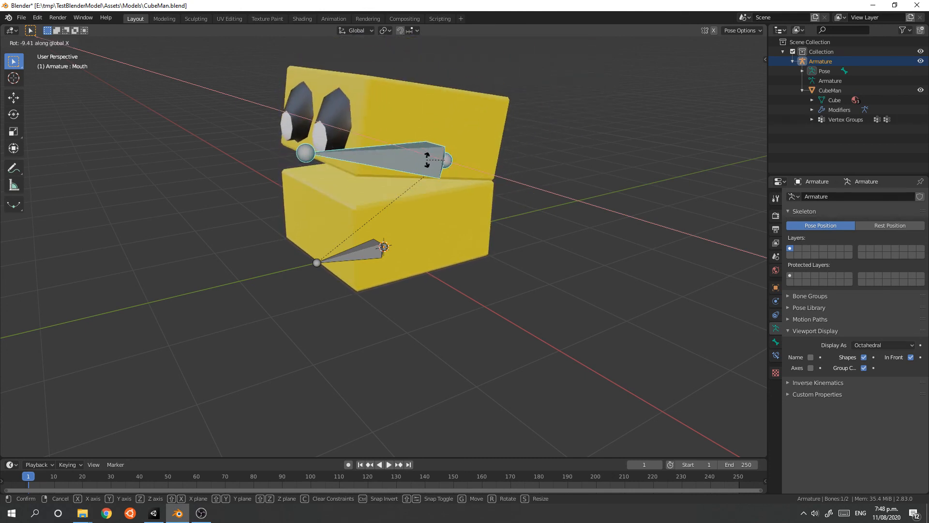
pyautogui.rightClick(411, 158)
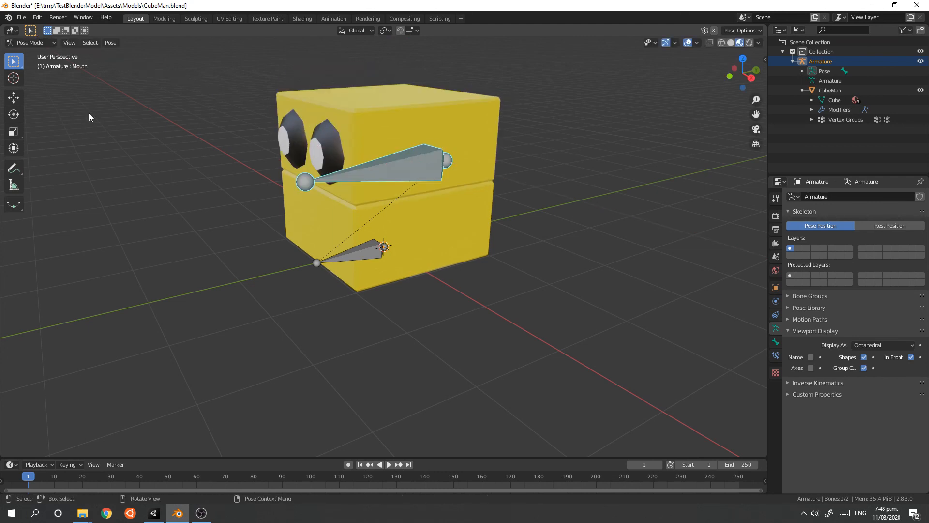
pyautogui.doubleClick(825, 100)
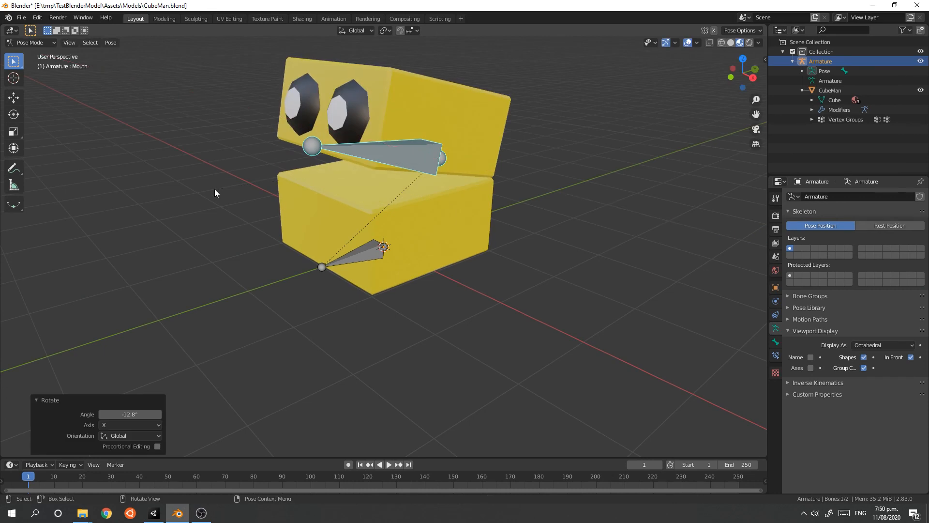
pyautogui.hotkey('ctrl', 'z')
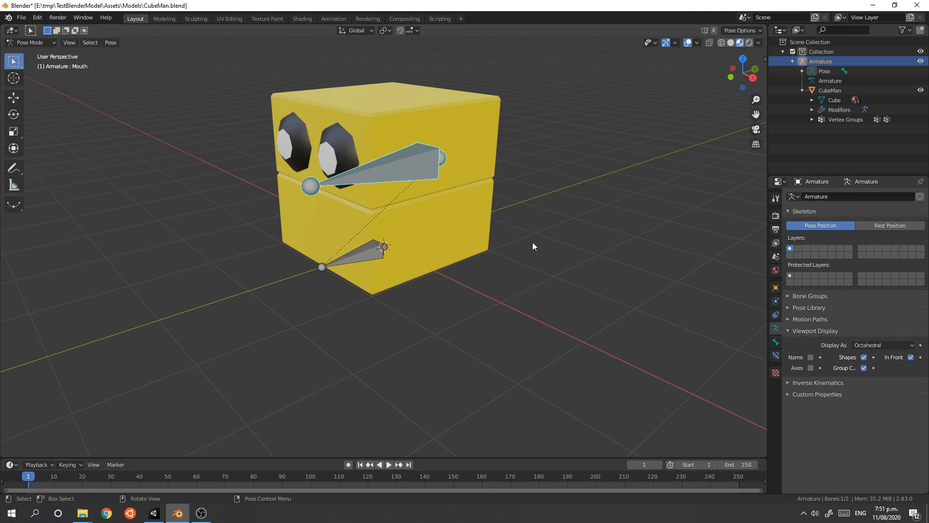
# - Save the CubeMan.blend file with the armature in its unrotated pose
pyautogui.press('ctrl')
pyautogui.hotkey('ctrl', 's')
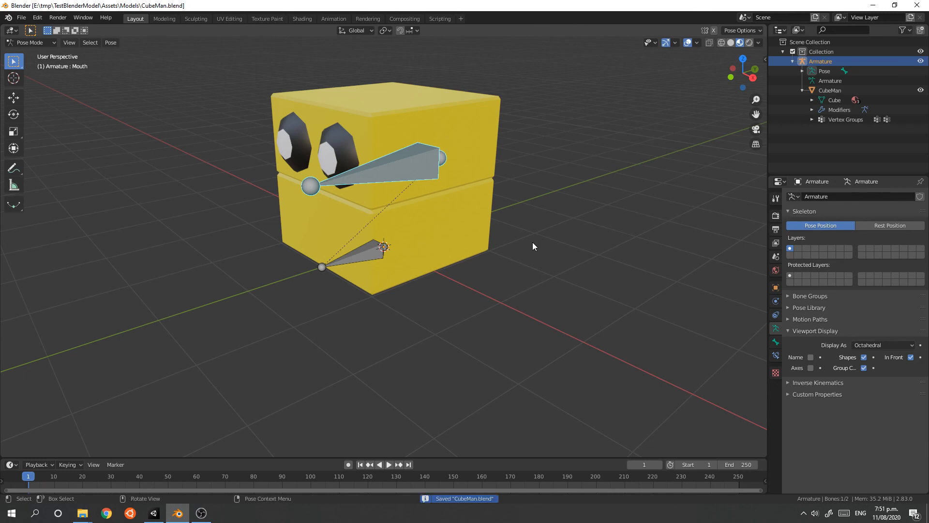
# - Switch to Unity and set the X rotation of the CubeMan object in the scene to 0
pyautogui.click(155, 515)
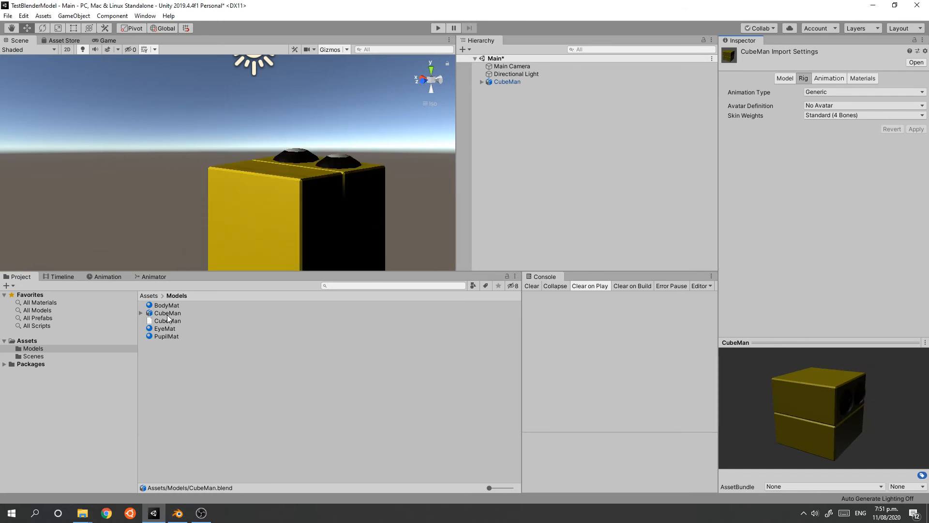
pyautogui.click(492, 81)
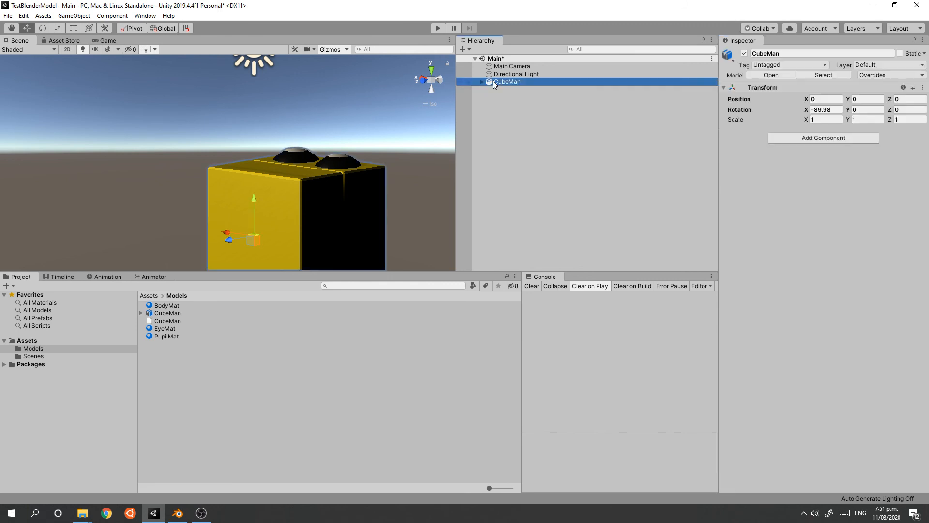
pyautogui.click(825, 109)
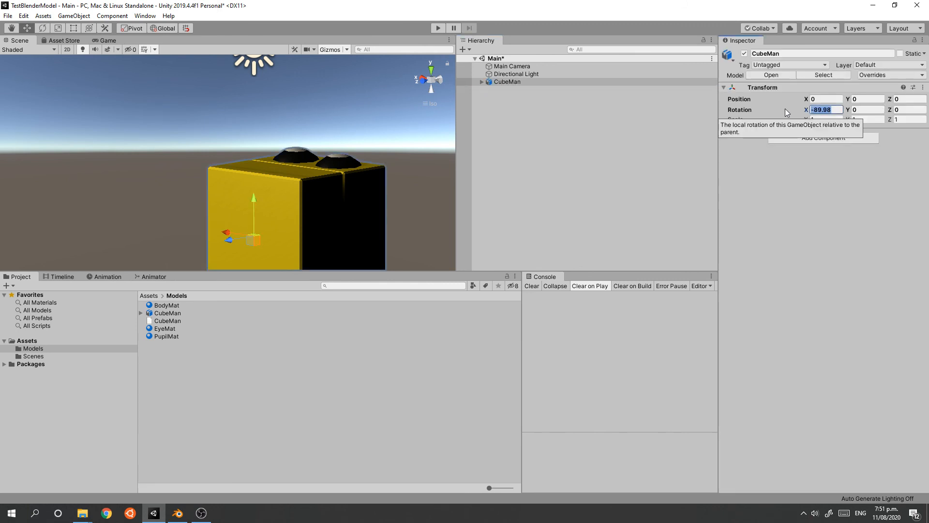
pyautogui.write('0')
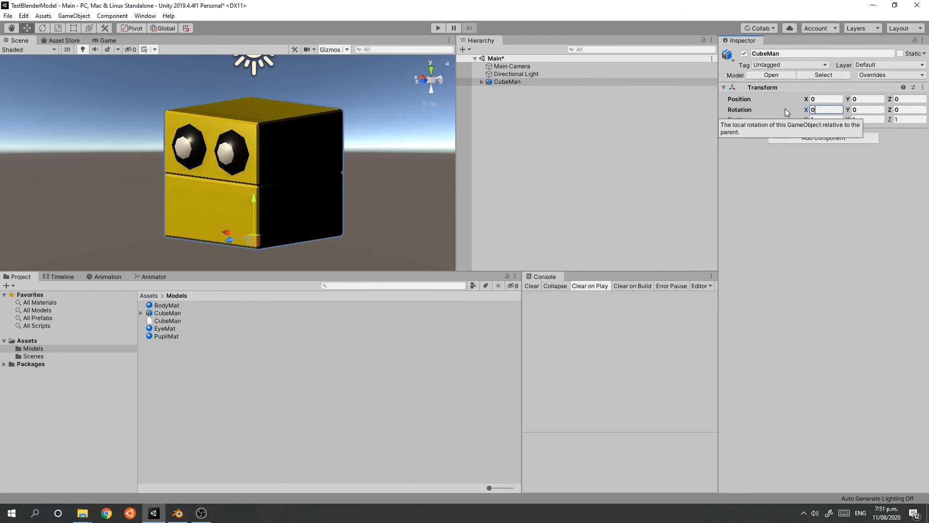
# - Expand CubeMan's Armature hierarchy through Root and Mouth, and select the Mouth bone
pyautogui.click(480, 82)
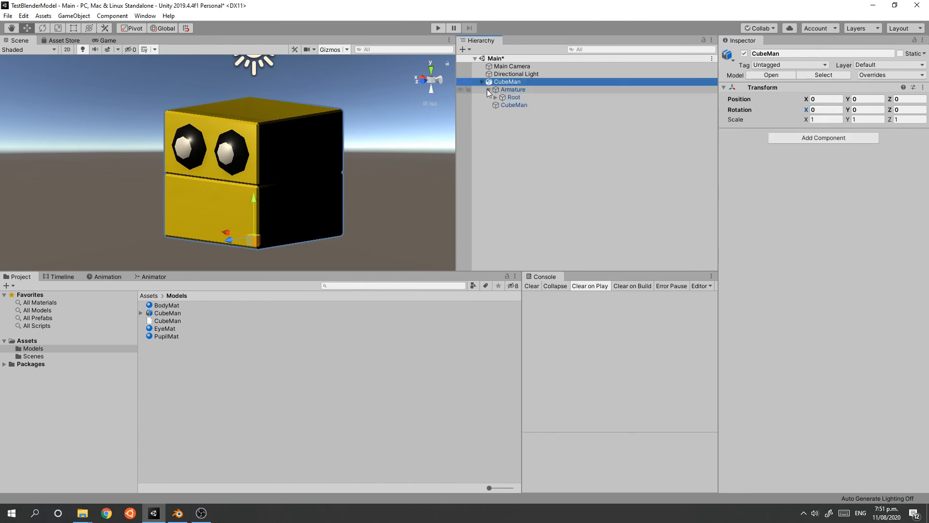
pyautogui.click(495, 98)
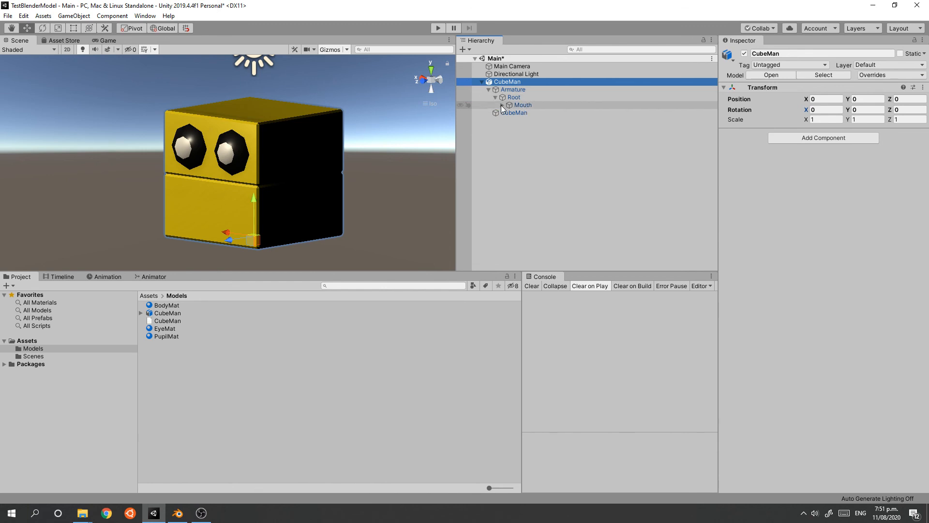
pyautogui.click(501, 105)
pyautogui.click(526, 105)
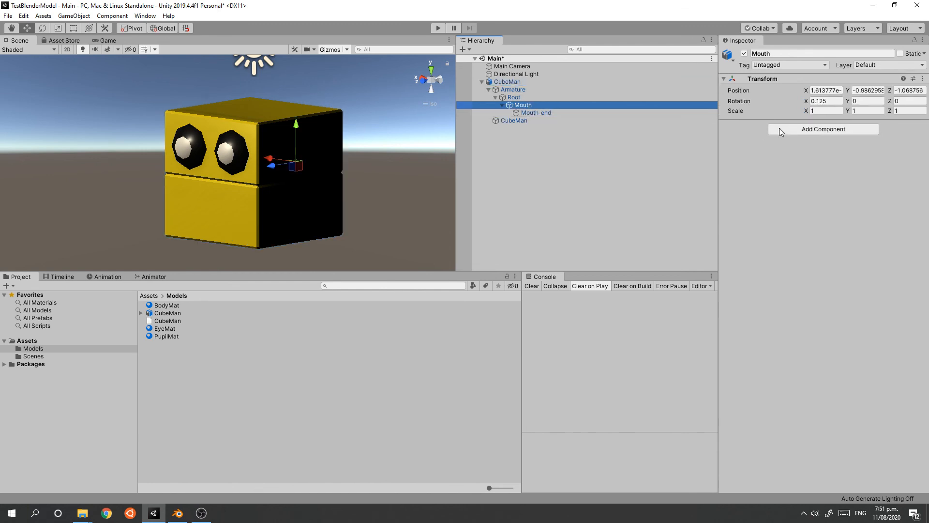
# - Open the mouth by trying X rotations of -20.3, -24 and -34.3 on the Mouth bone and settling on -26.4
pyautogui.click(813, 102)
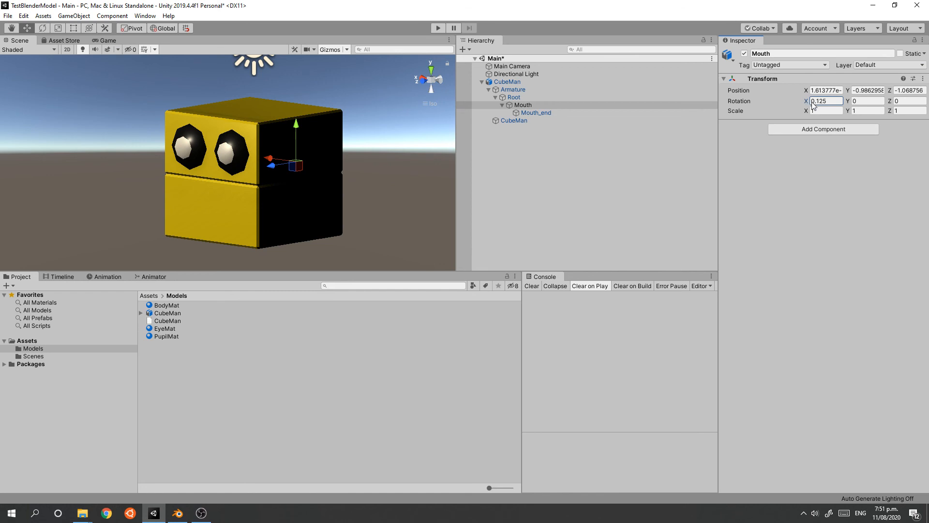
pyautogui.write('-20.3')
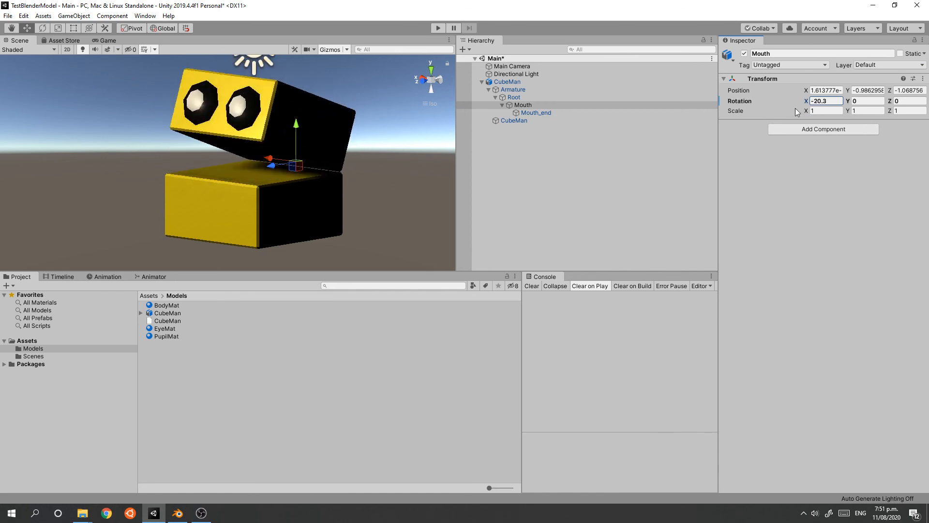
pyautogui.press('BackSpace')
pyautogui.press('BackSpace')
pyautogui.press('BackSpace')
pyautogui.press('BackSpace')
pyautogui.press('BackSpace')
pyautogui.write('-24')
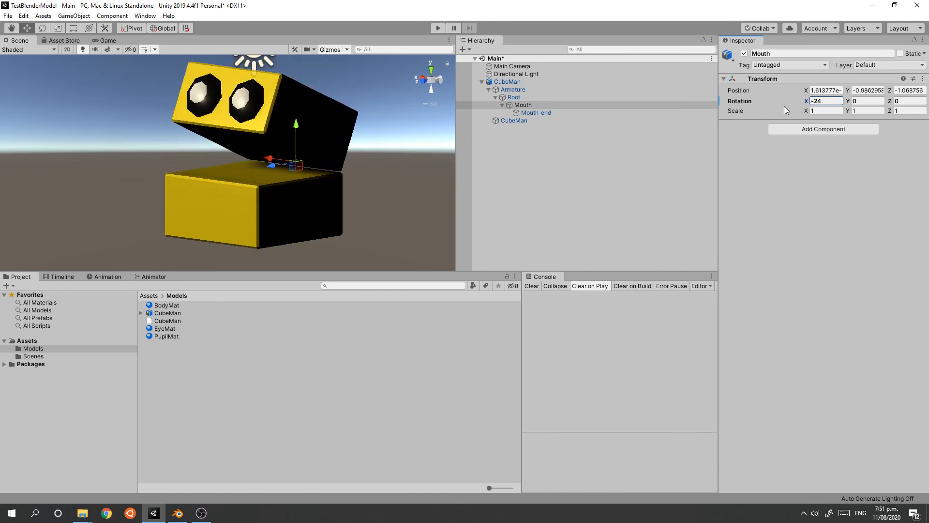
pyautogui.press('BackSpace')
pyautogui.press('BackSpace')
pyautogui.write('34.3')
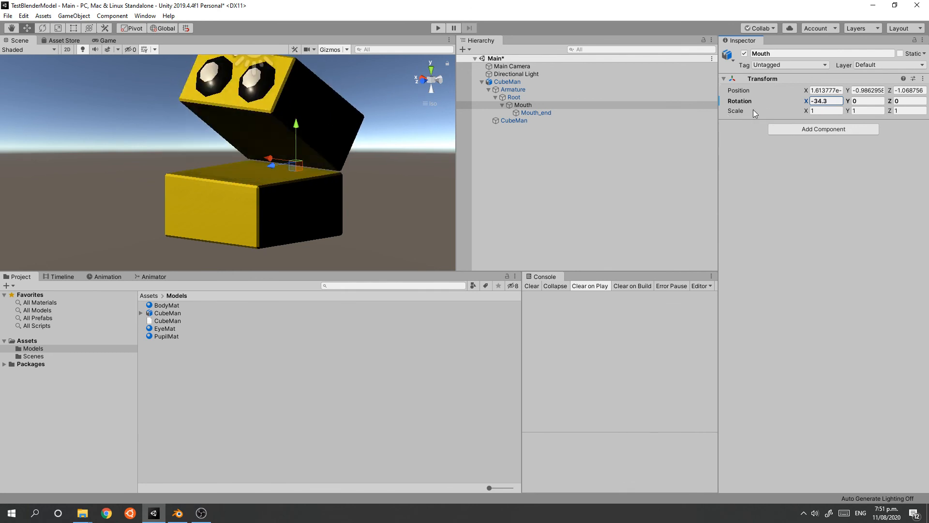
pyautogui.press('BackSpace')
pyautogui.press('BackSpace')
pyautogui.press('BackSpace')
pyautogui.press('BackSpace')
pyautogui.write('26.4')
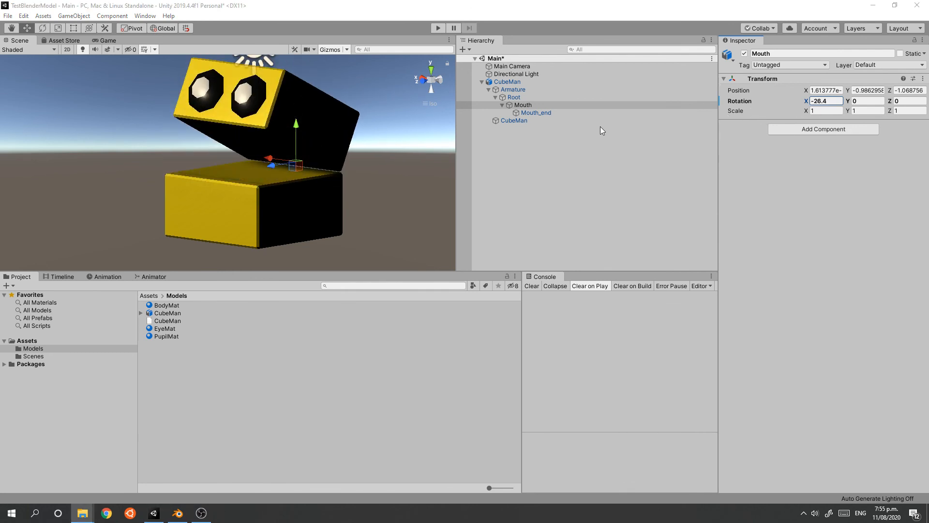